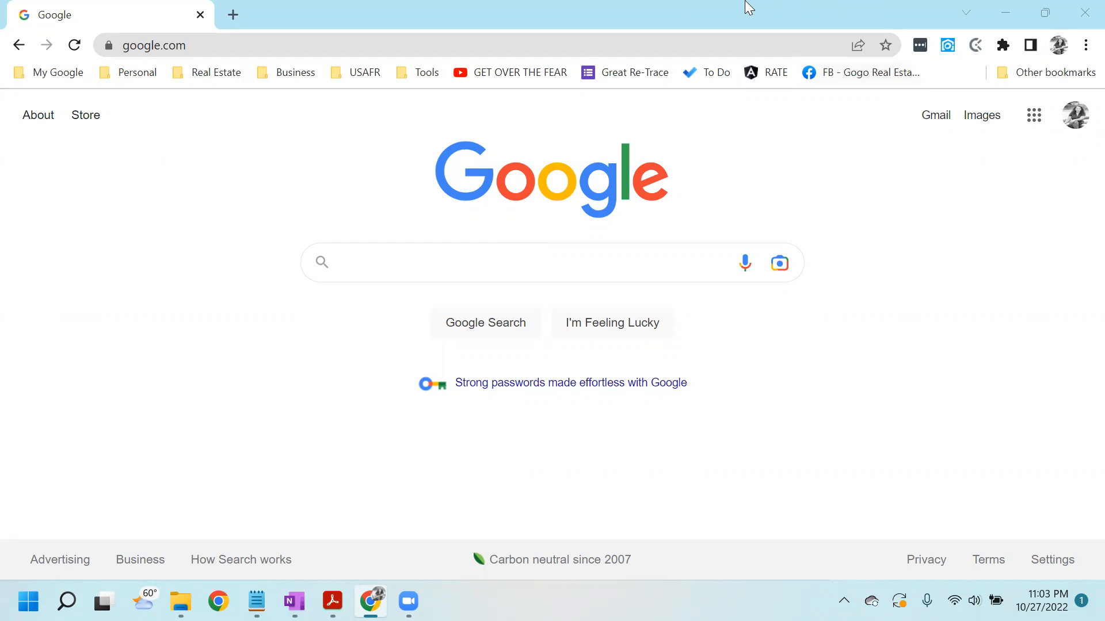
left_click(617, 4)
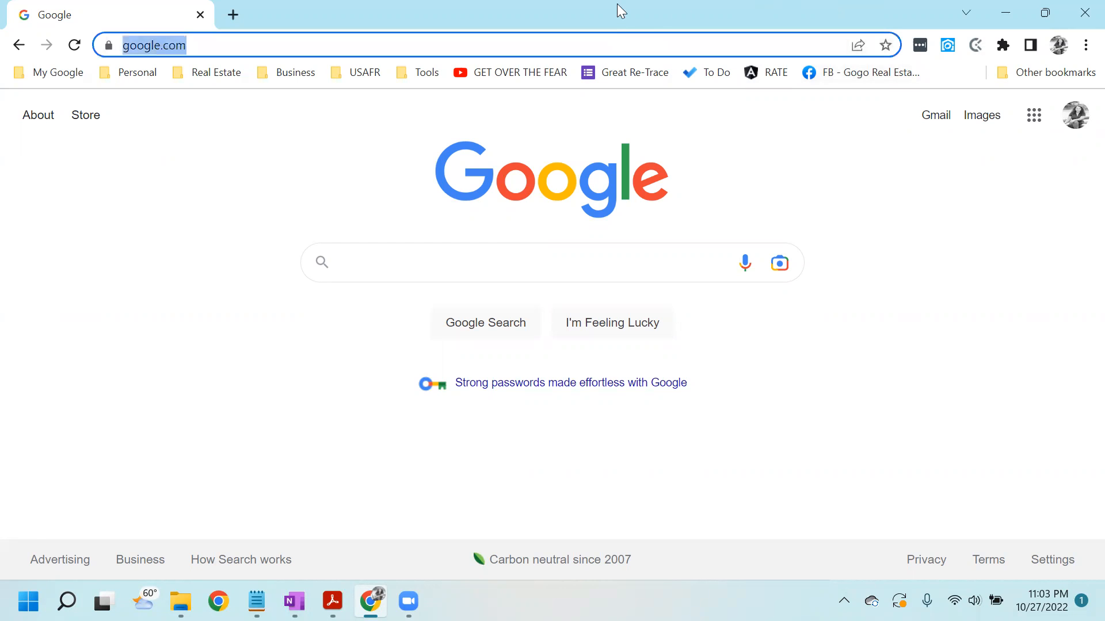
type("www.")
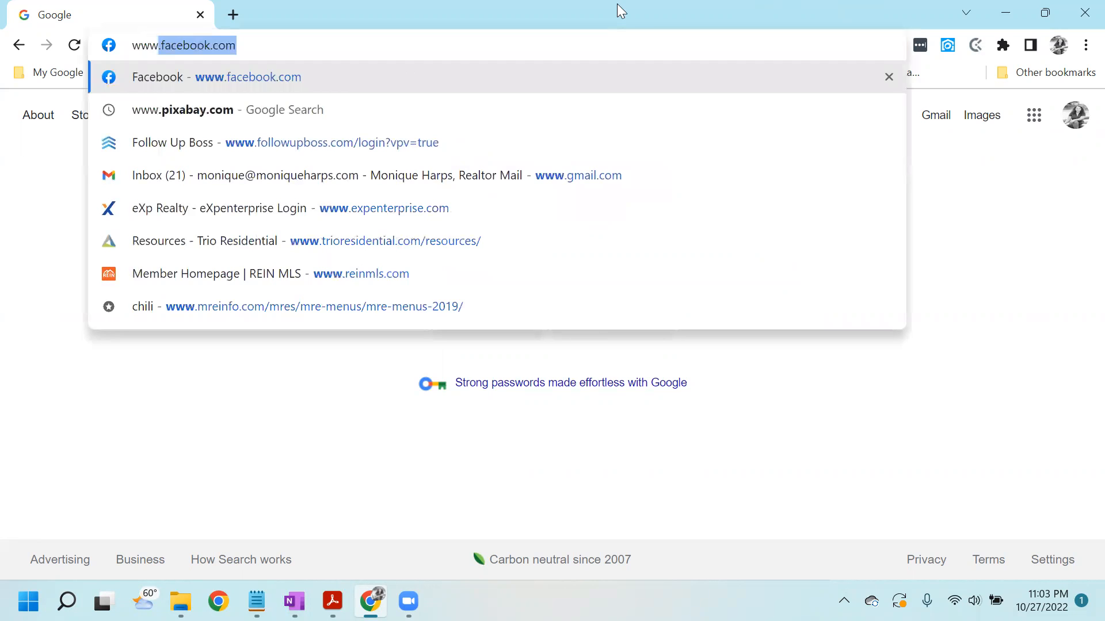
type("google.com")
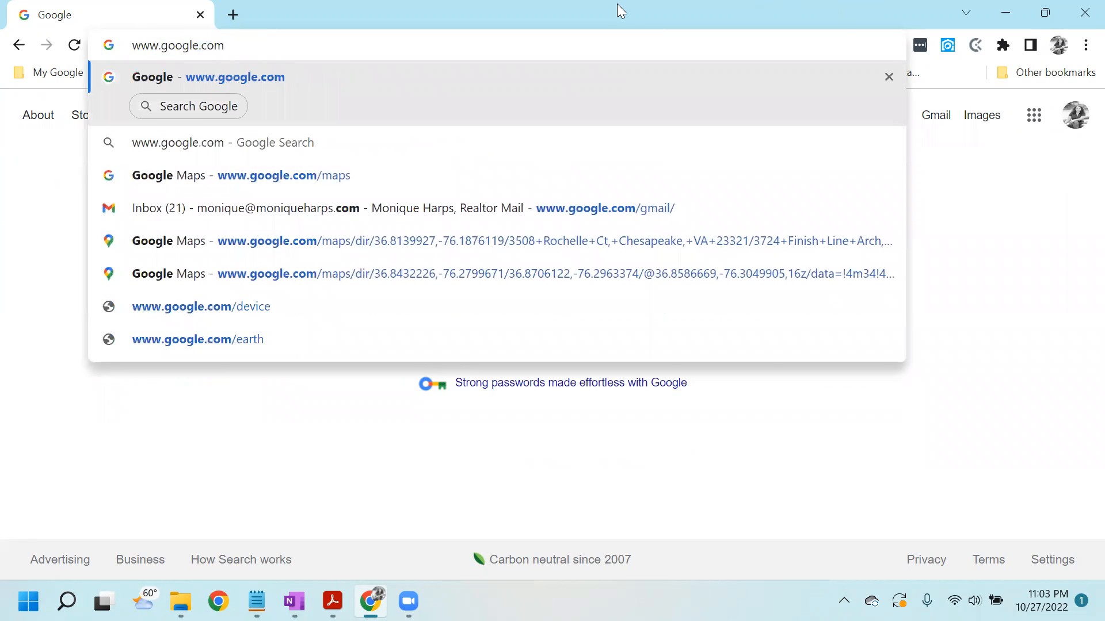
type("/forms")
key("Return")
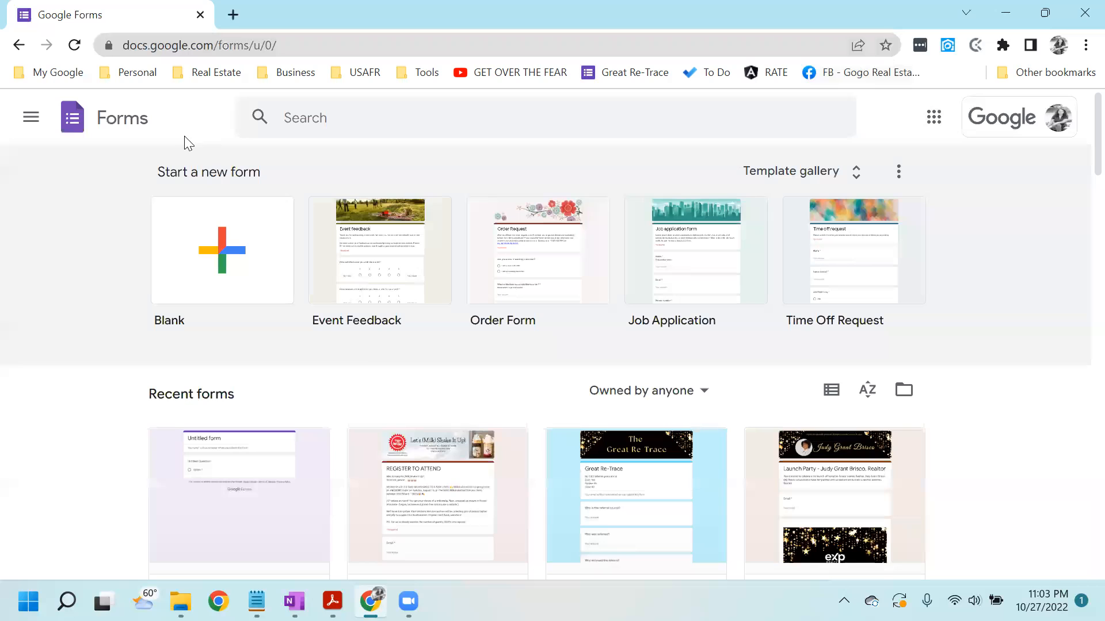
left_click(229, 264)
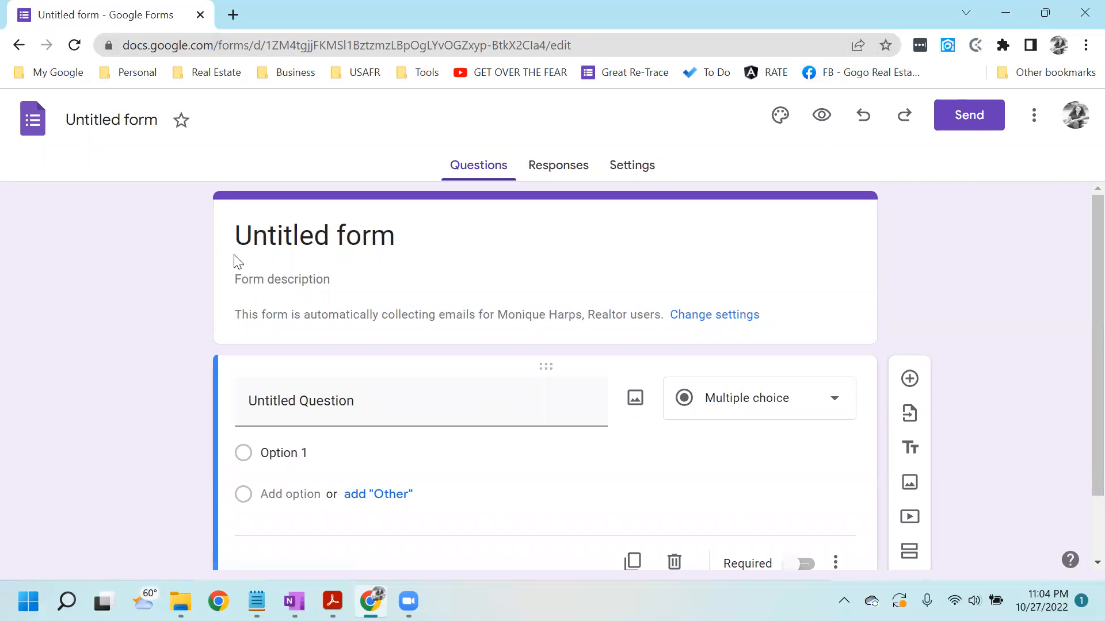
Step: Replace the form's title with "Great Pie Giveaway"
left_click(251, 236)
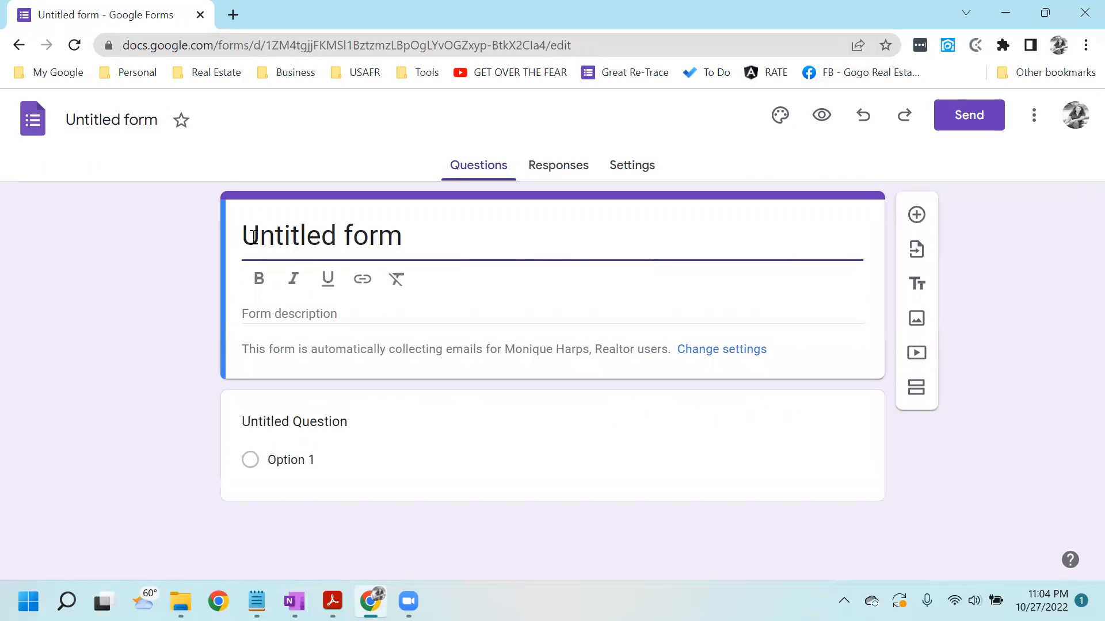
left_click_drag(243, 236, 423, 254)
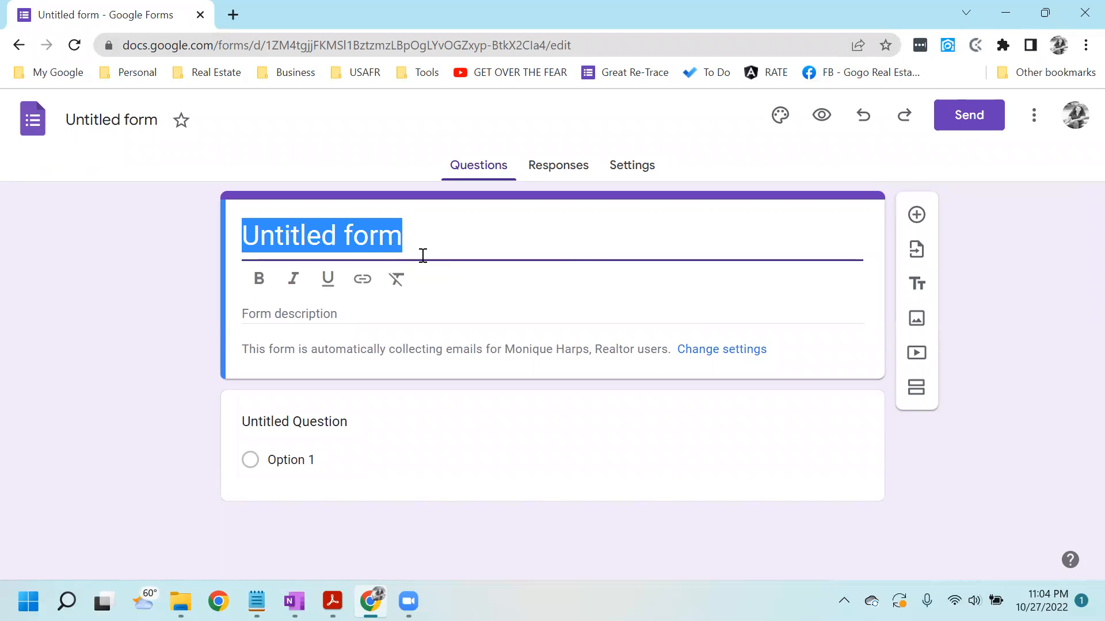
type("Great Pie Giveaway")
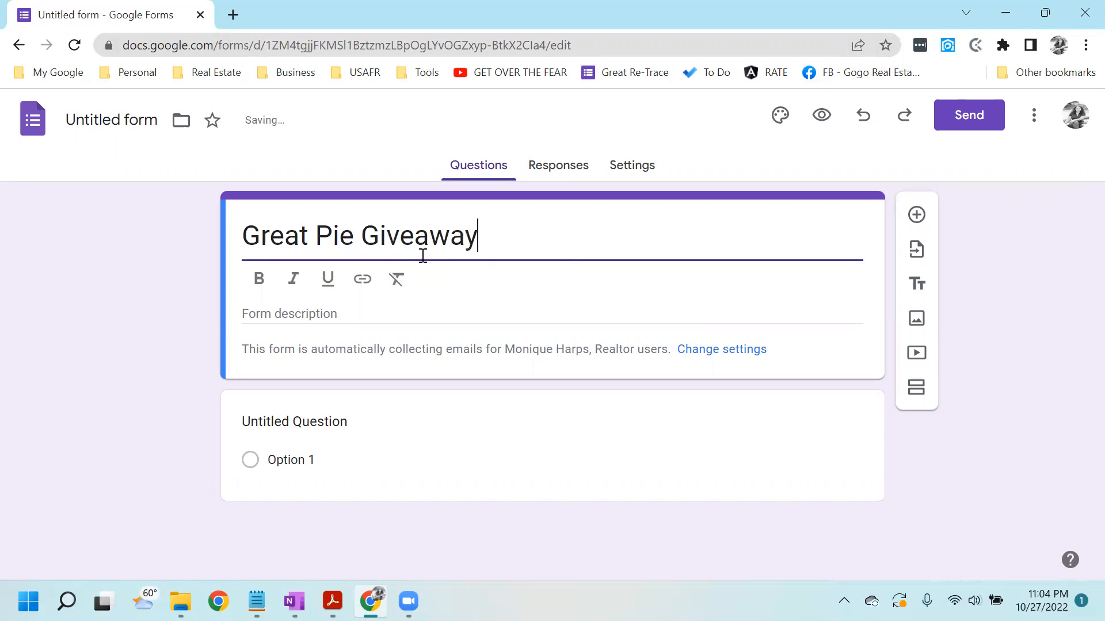
Step: Enter a form description naming the two hosts, who "invite you to kick of the holiday season with a FREE pie."
left_click(338, 314)
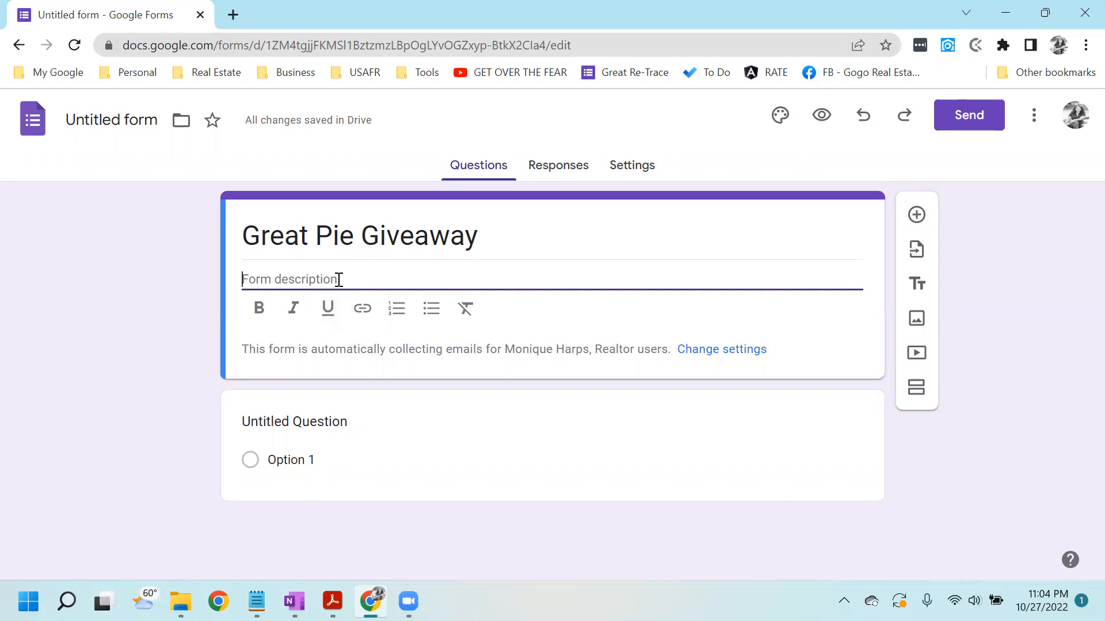
type("Monique & Nicl")
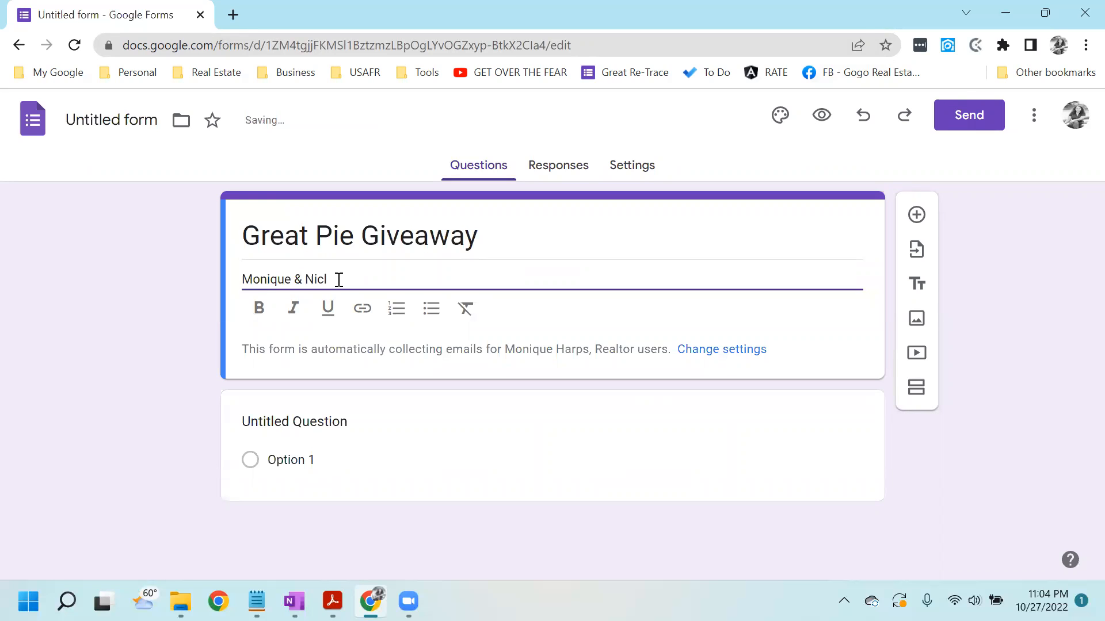
type("le invite youto")
key("BackSpace")
key("BackSpace")
key("BackSpace")
type("to kick of the holiday")
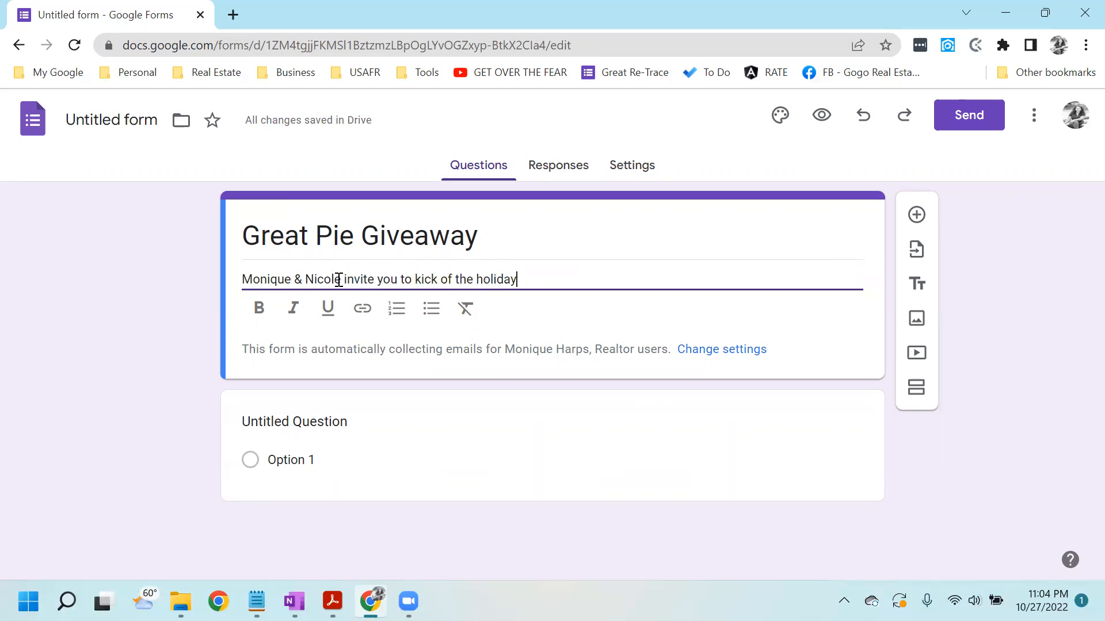
type(" season wi")
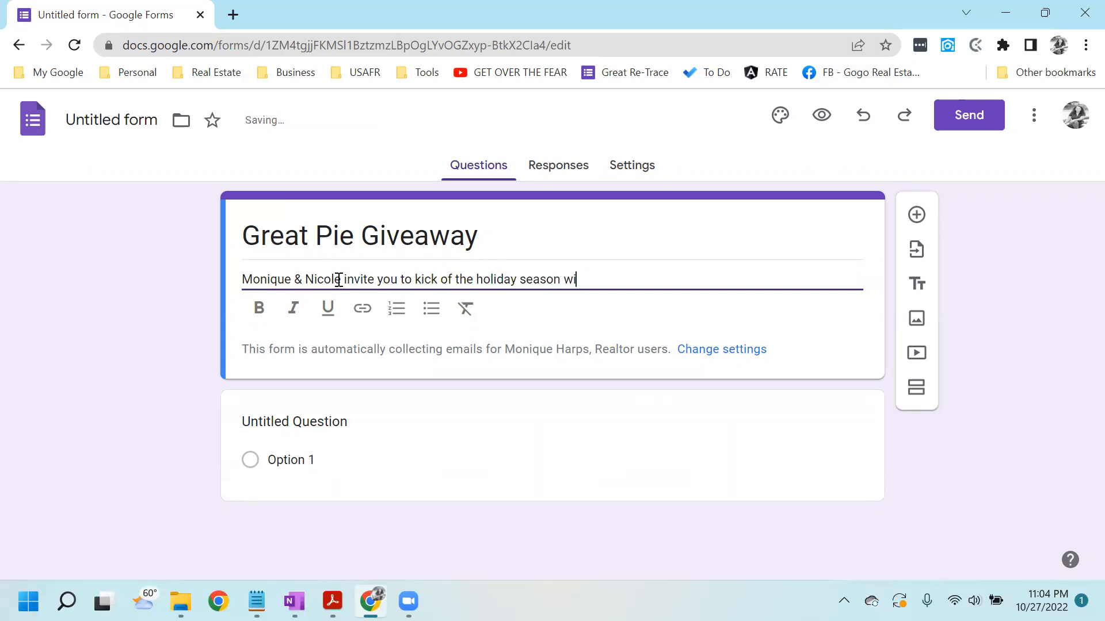
type("th a FREE pie.")
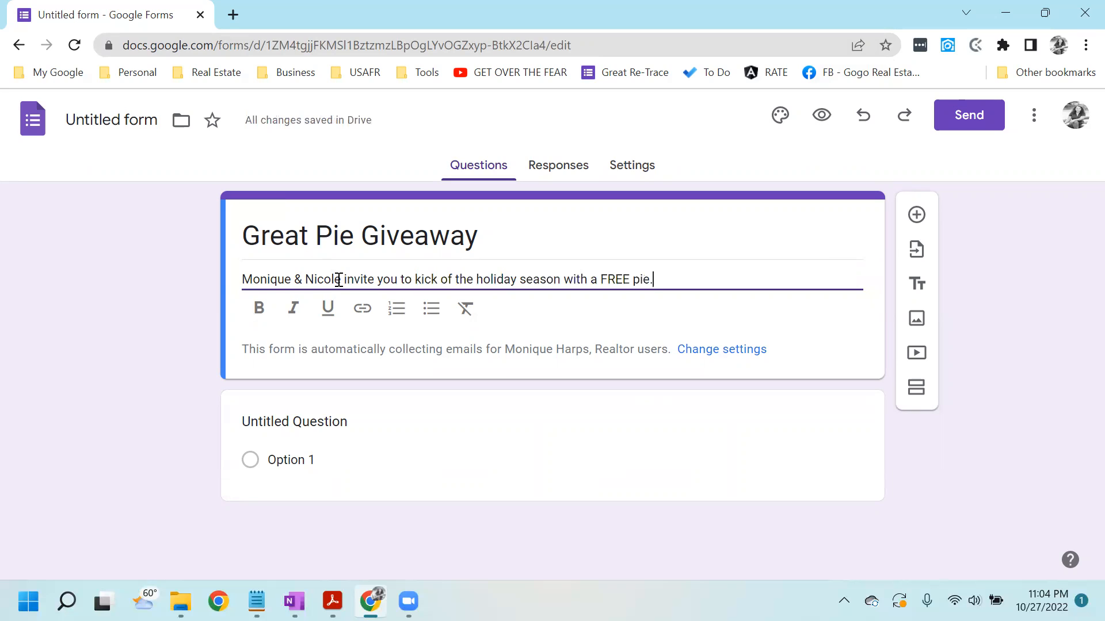
Step: Rename the untitled form file to match its title, Great Pie Giveaway
left_click(511, 232)
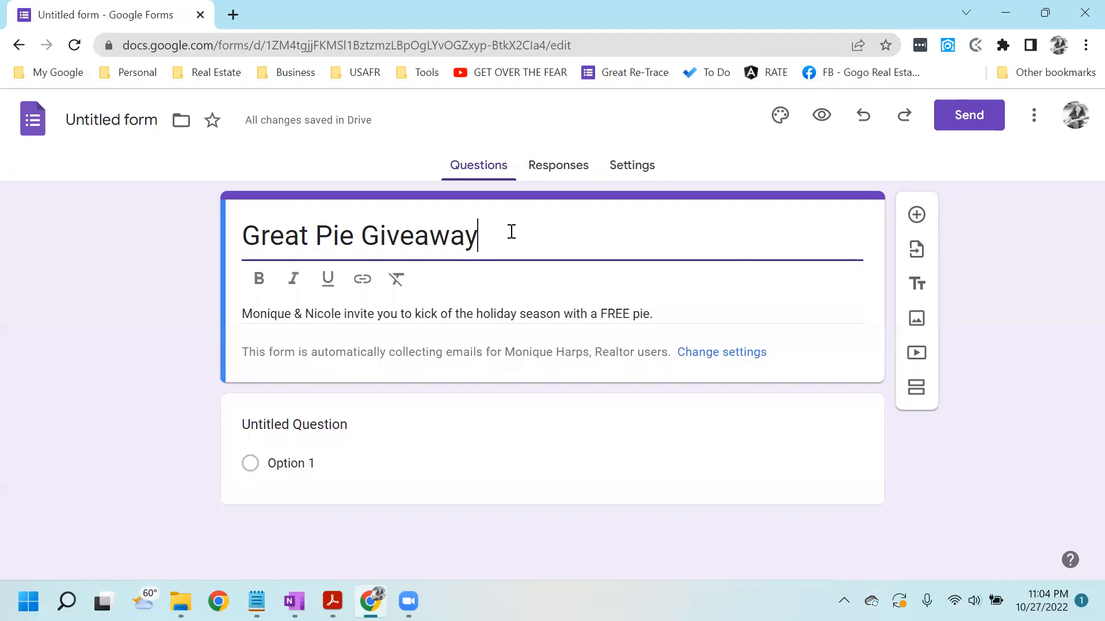
left_click(101, 124)
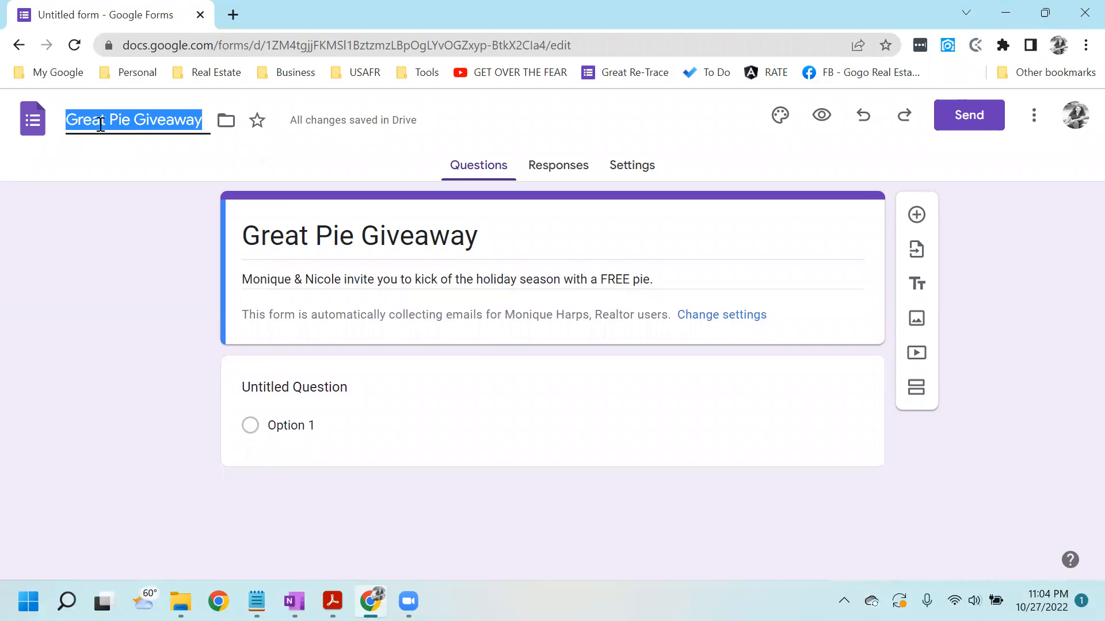
left_click(119, 157)
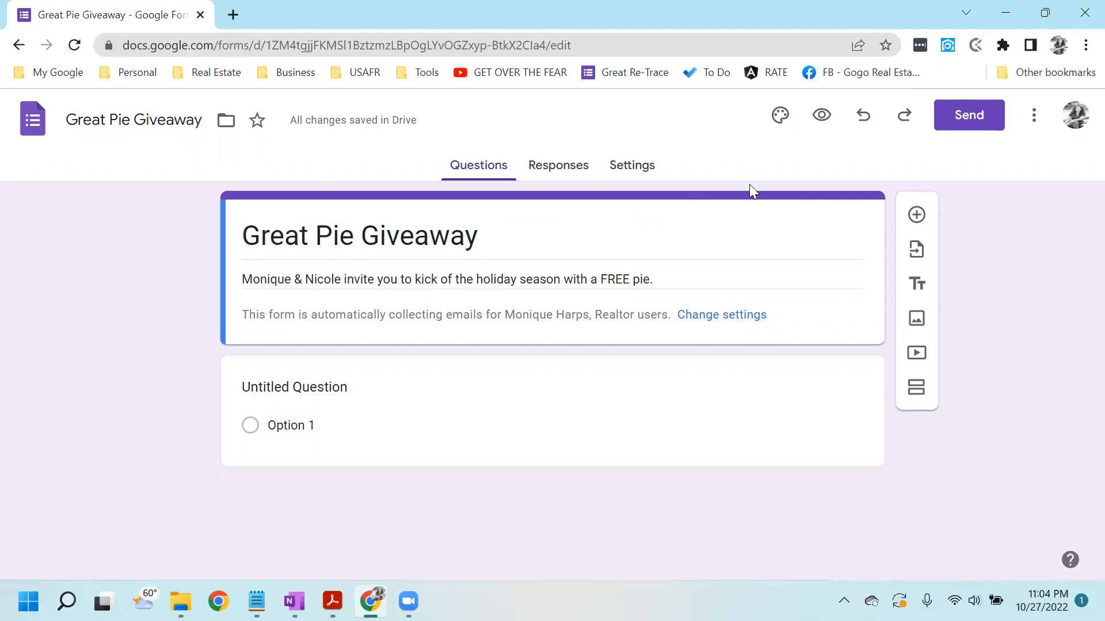
Step: Open the theme customization and browse the computer for a header image to upload
left_click(784, 118)
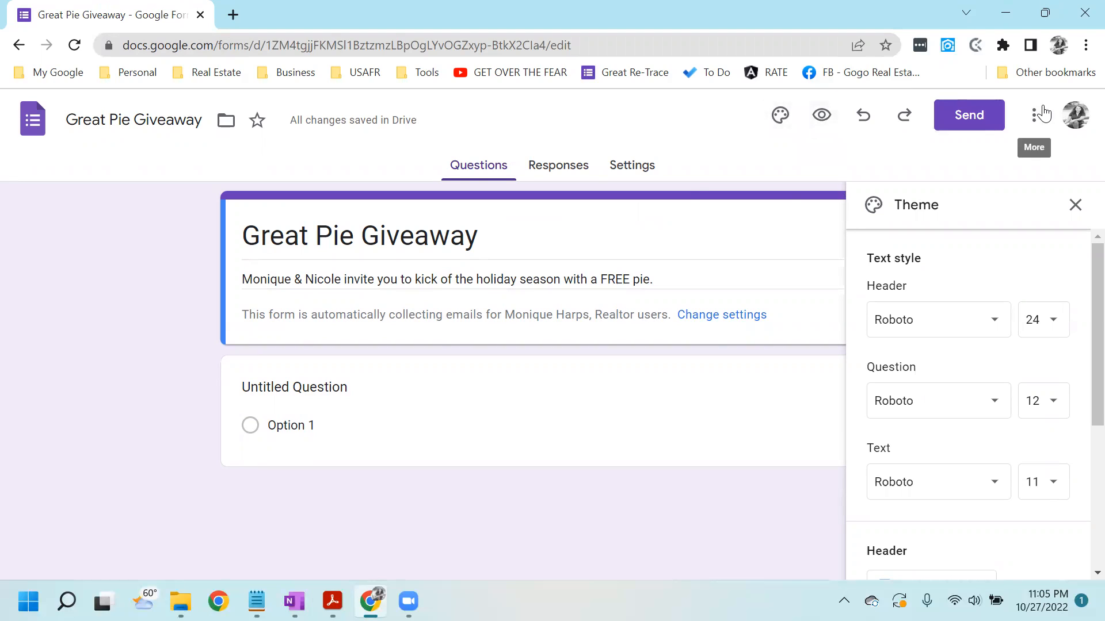
scroll(1080, 311, "down", 3)
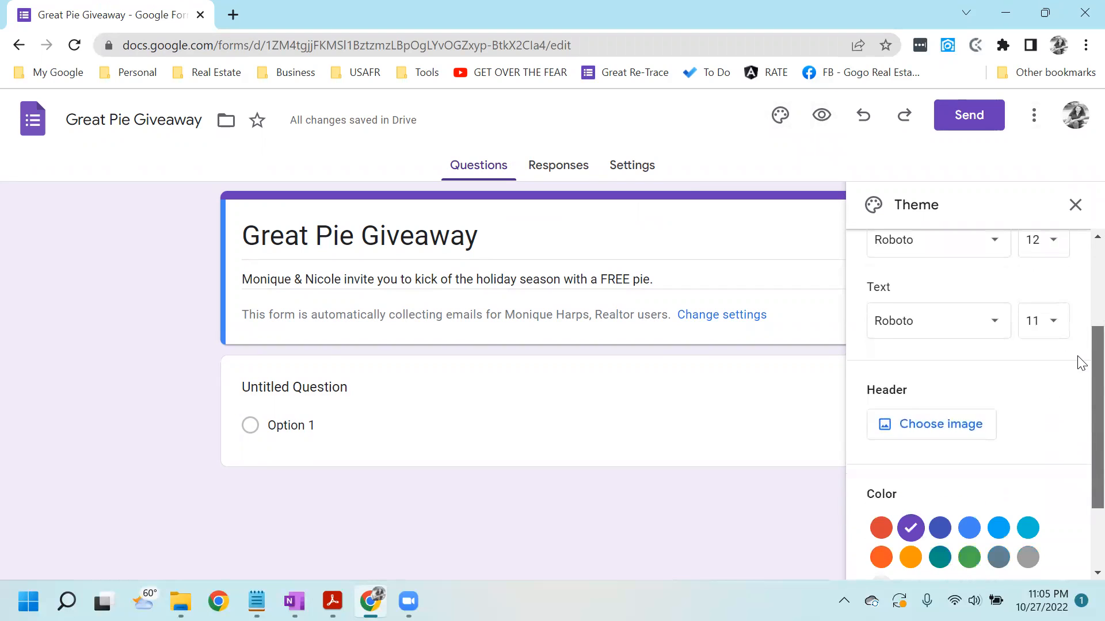
scroll(1081, 385, "down", 1)
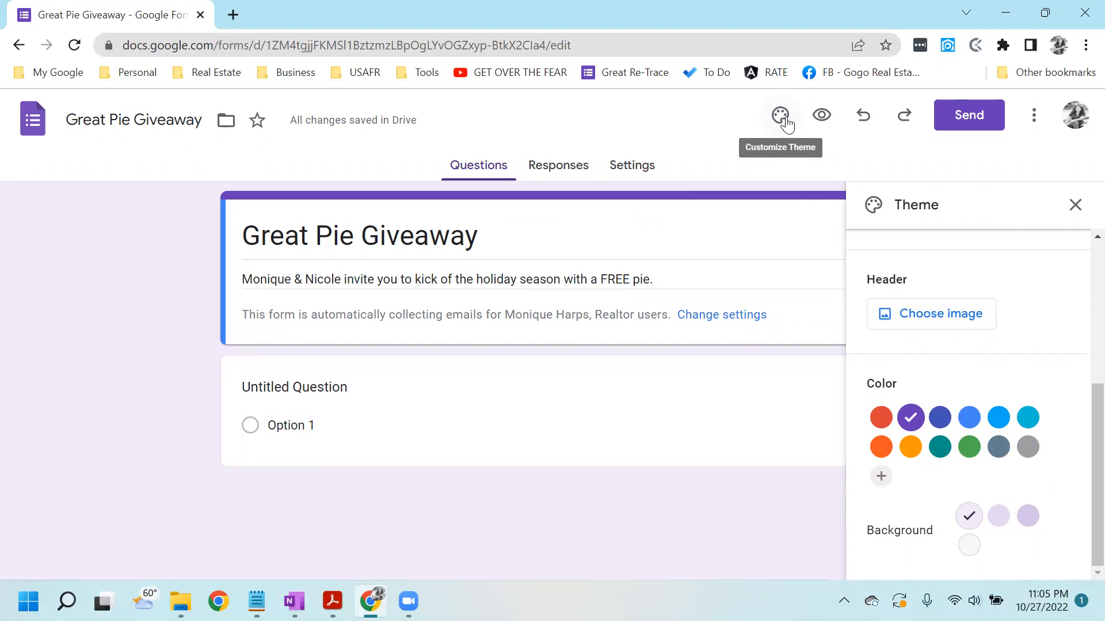
left_click(932, 317)
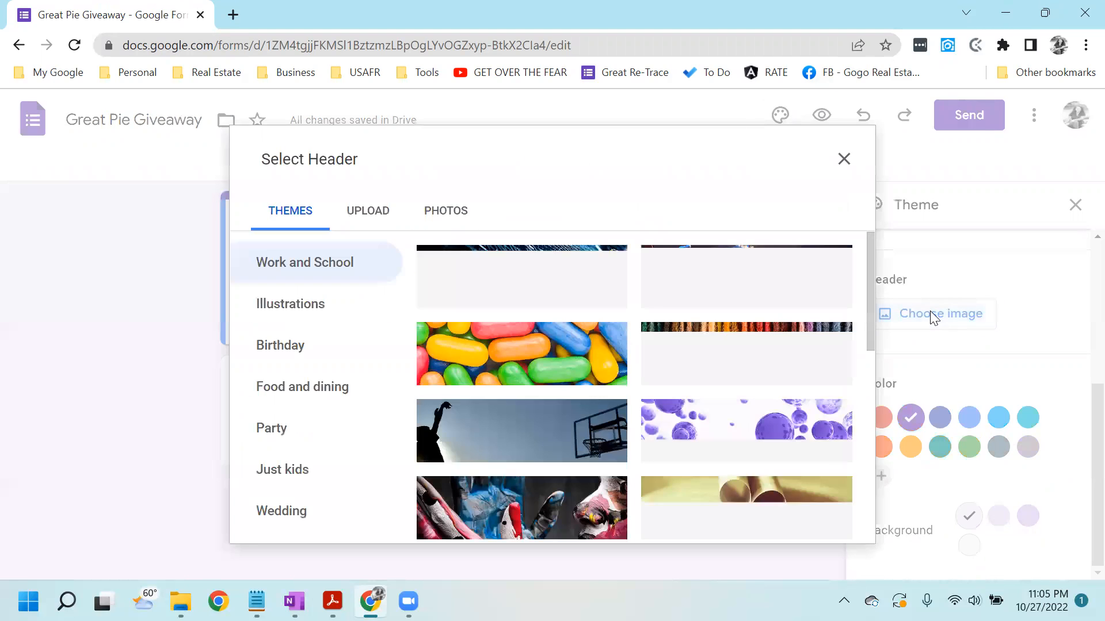
left_click(361, 217)
left_click(550, 440)
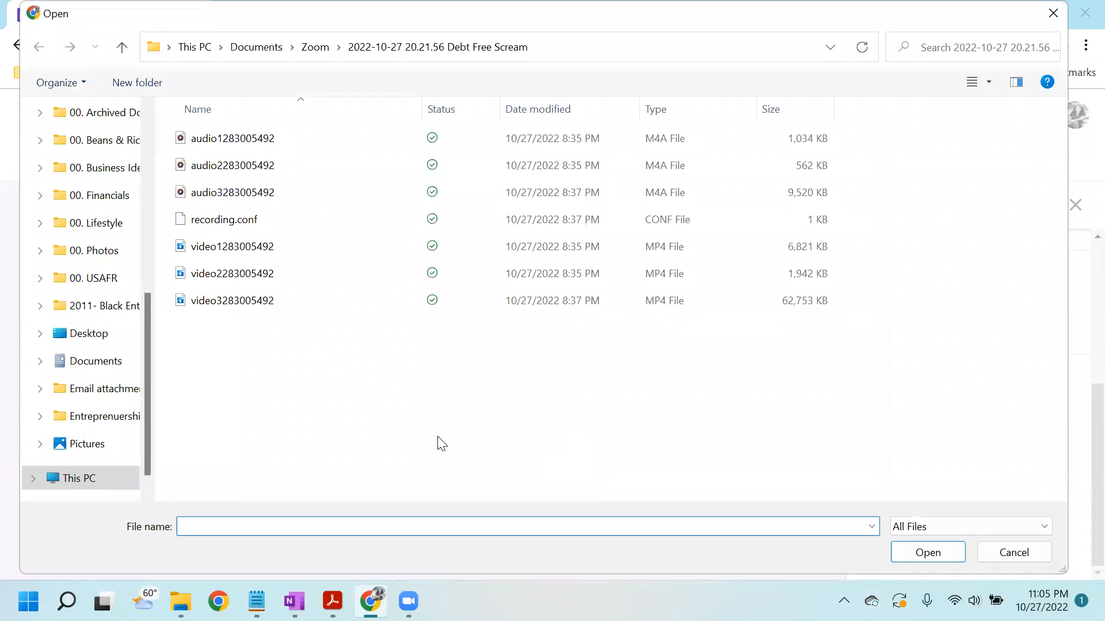
Step: Browse My Drive to the Videos - Event Mastery folder inside 02. 7 Levels, Event Mastery
left_click_drag(148, 414, 142, 215)
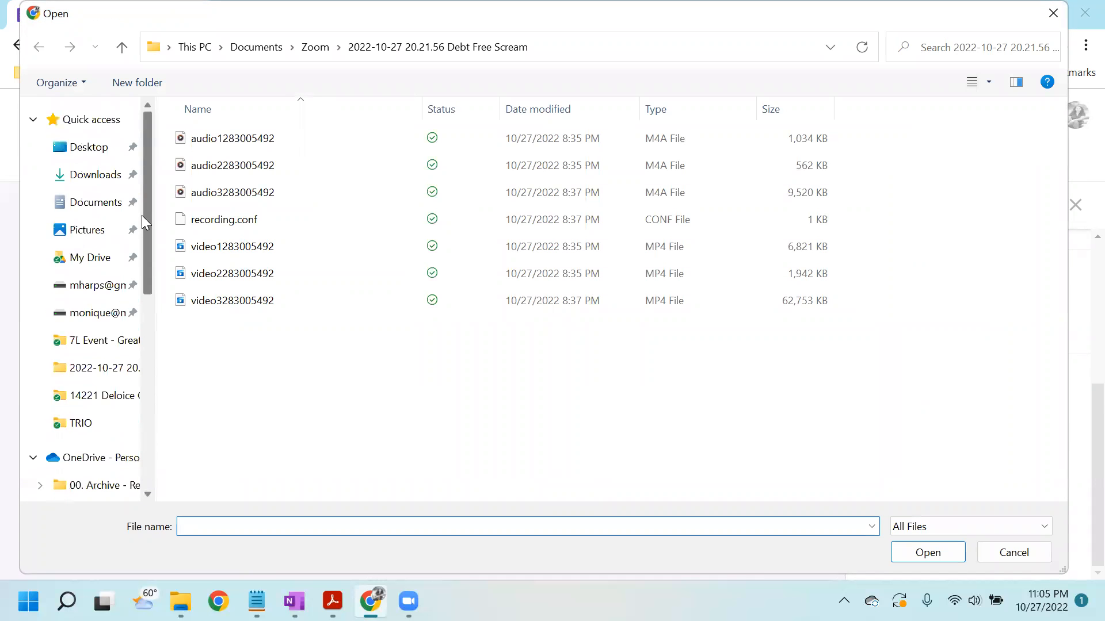
left_click(123, 346)
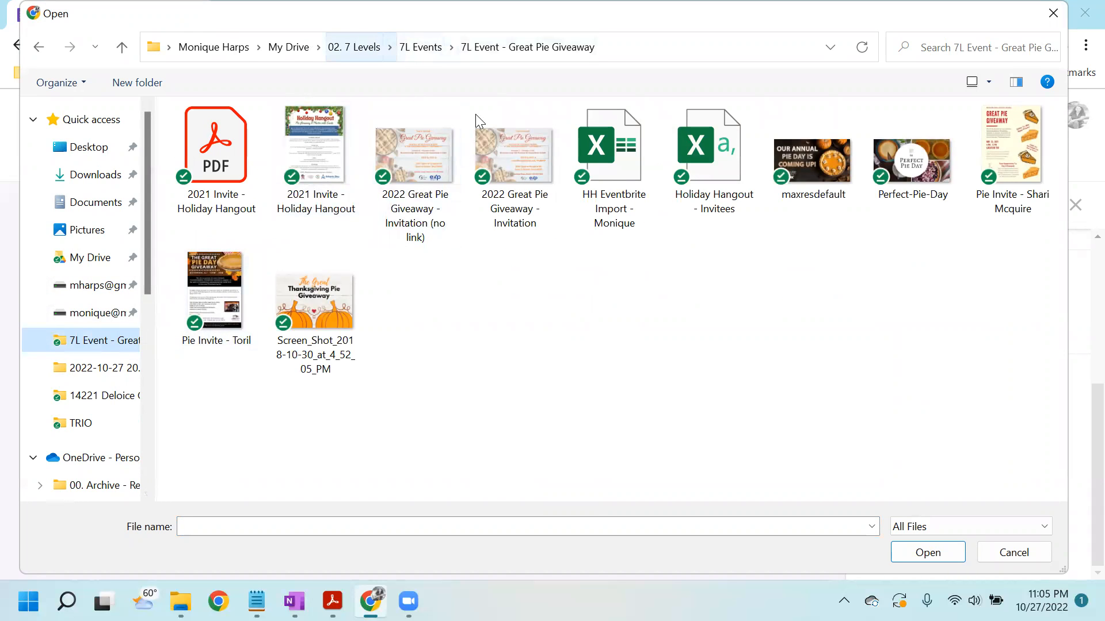
left_click(289, 47)
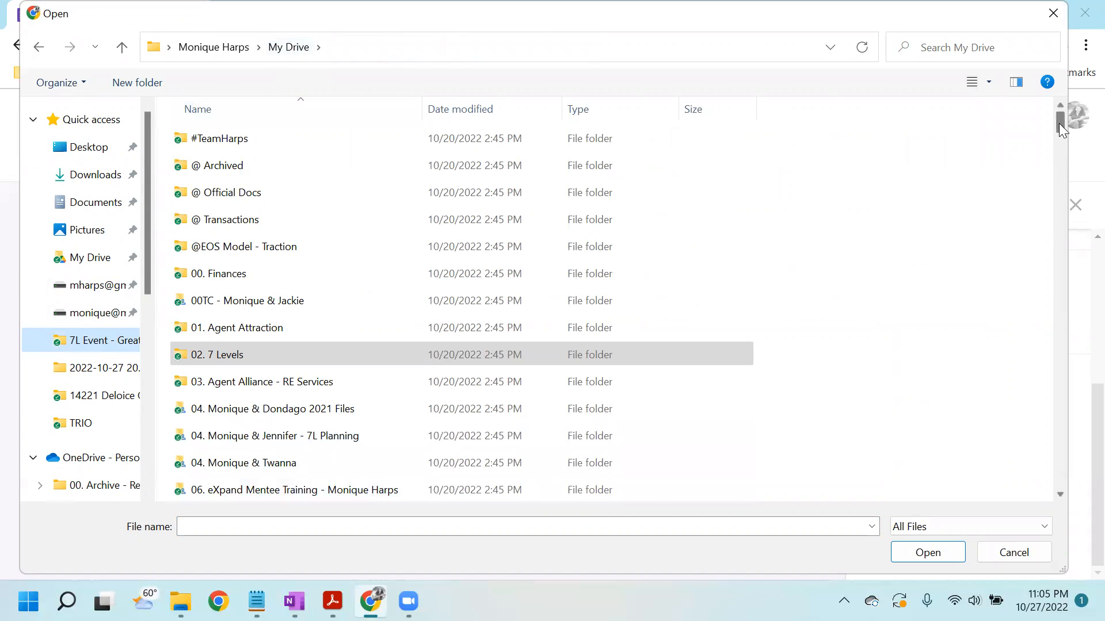
left_click_drag(1059, 123, 1057, 161)
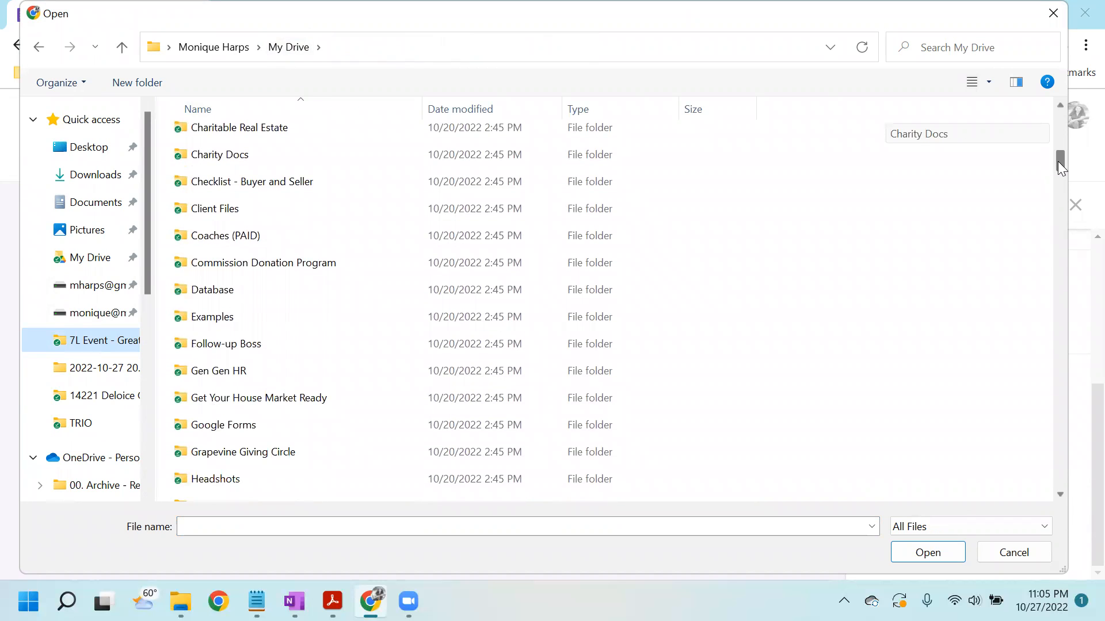
left_click_drag(1058, 161, 1051, 122)
double_click(412, 352)
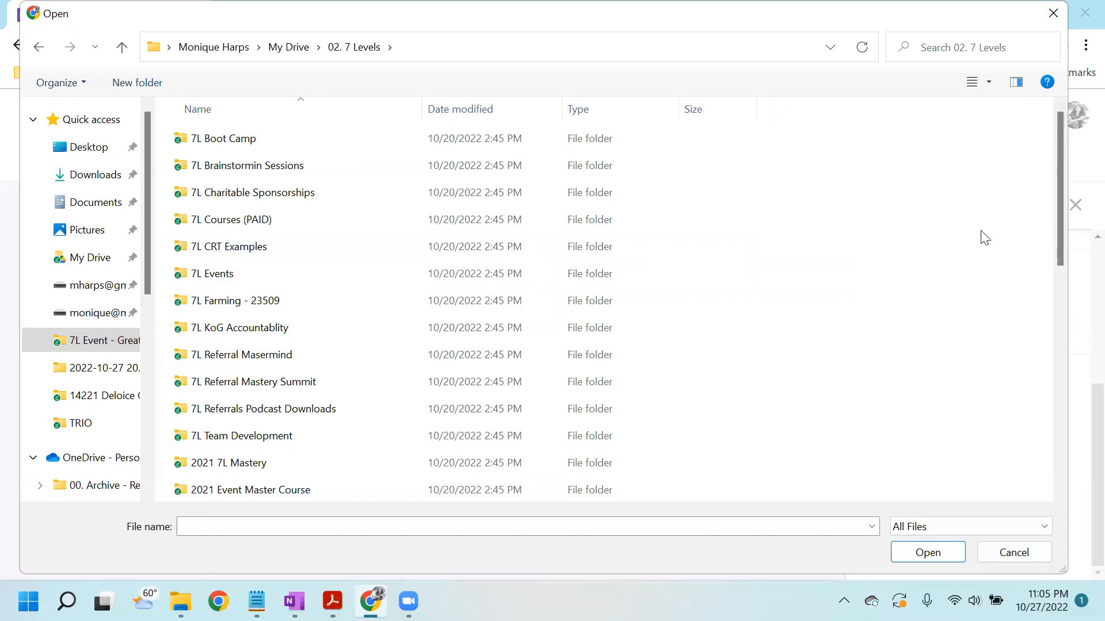
scroll(1058, 225, "down", 3)
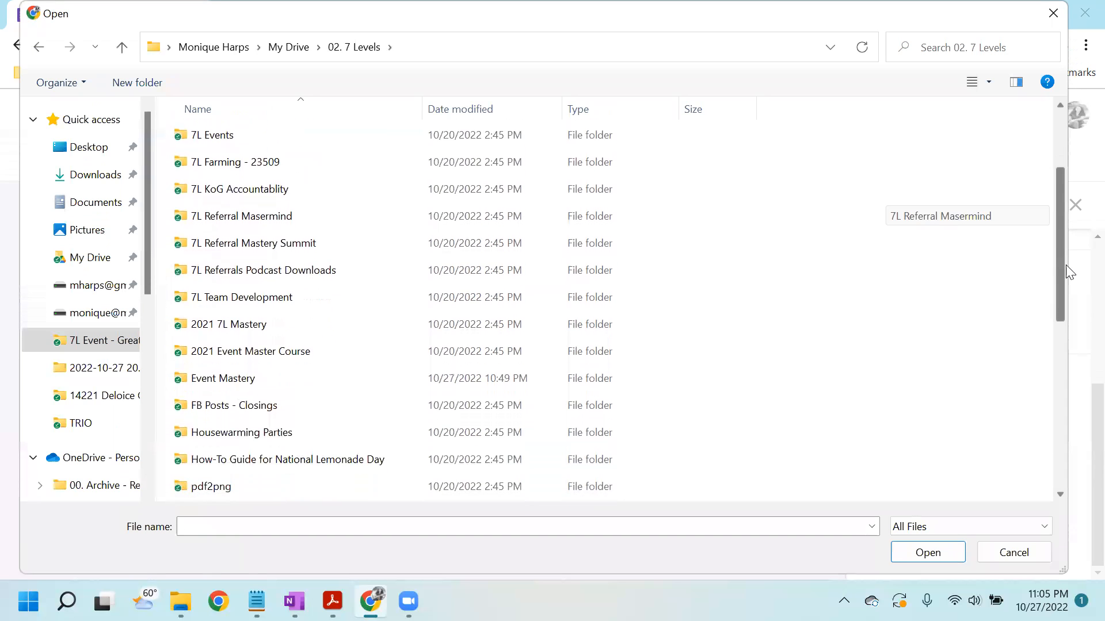
left_click(432, 326)
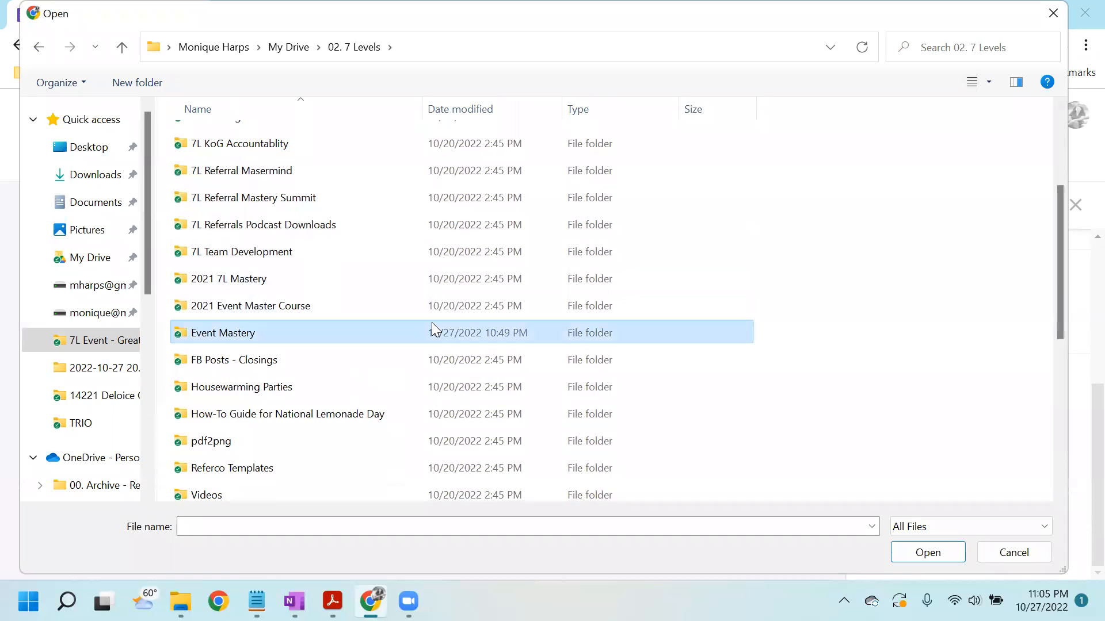
double_click(432, 325)
double_click(222, 145)
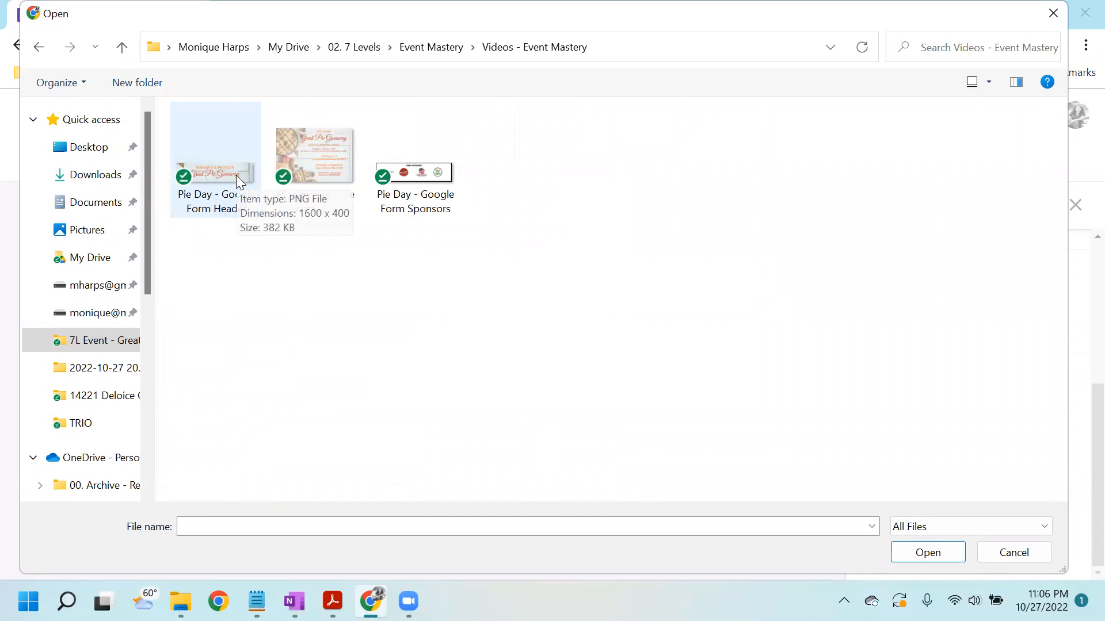
Step: Upload the "Pie Day - Google Form Header" image as the form header and close the theme settings
left_click(236, 176)
left_click(949, 554)
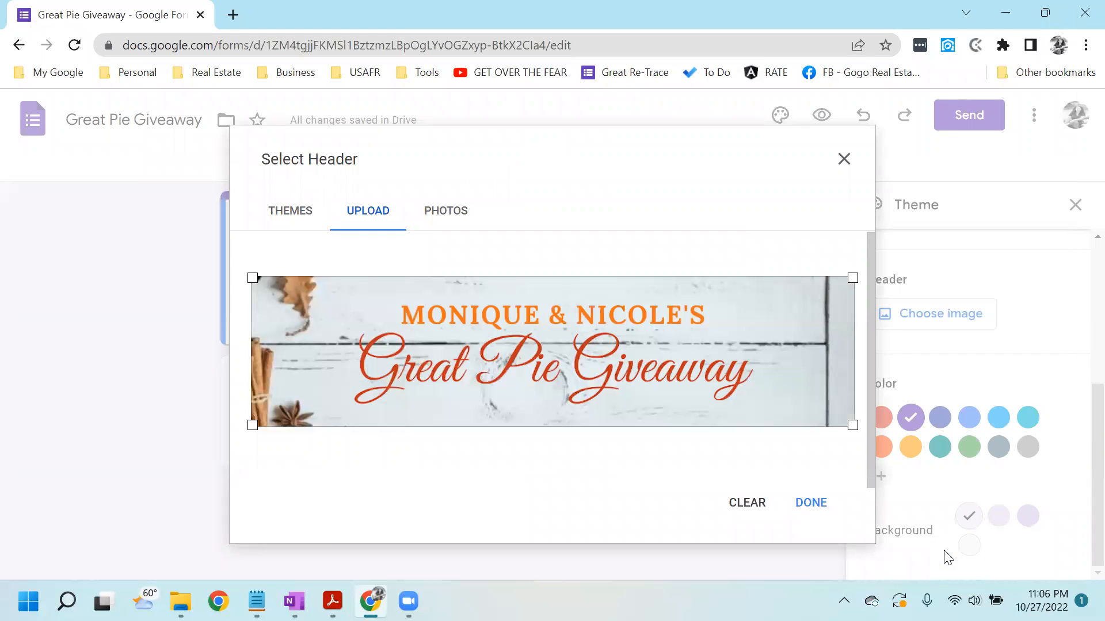
left_click(812, 501)
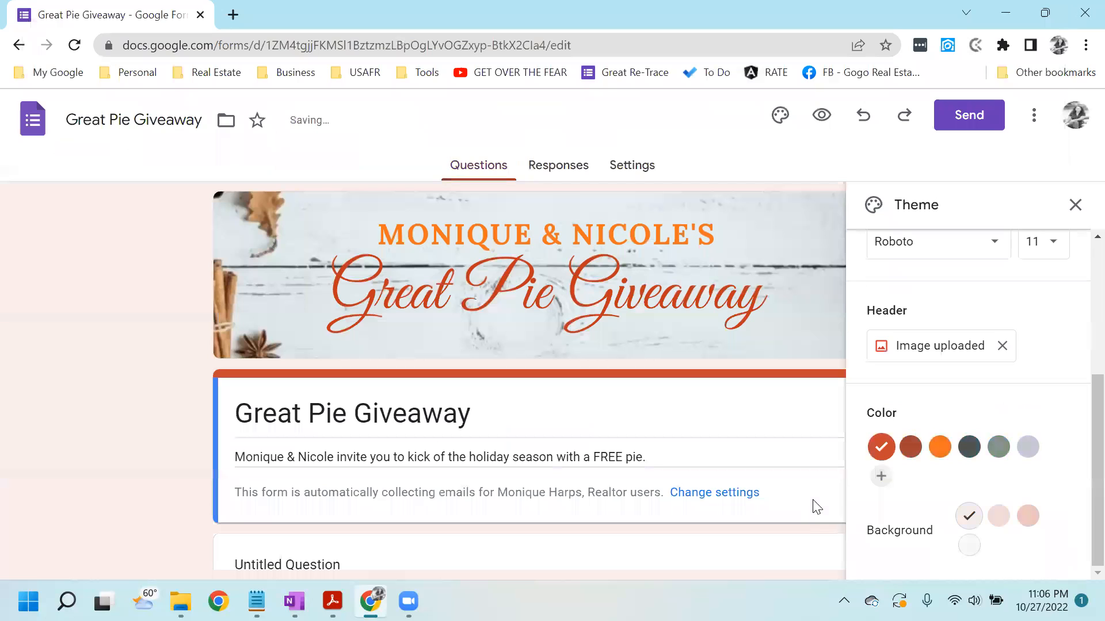
left_click(1076, 206)
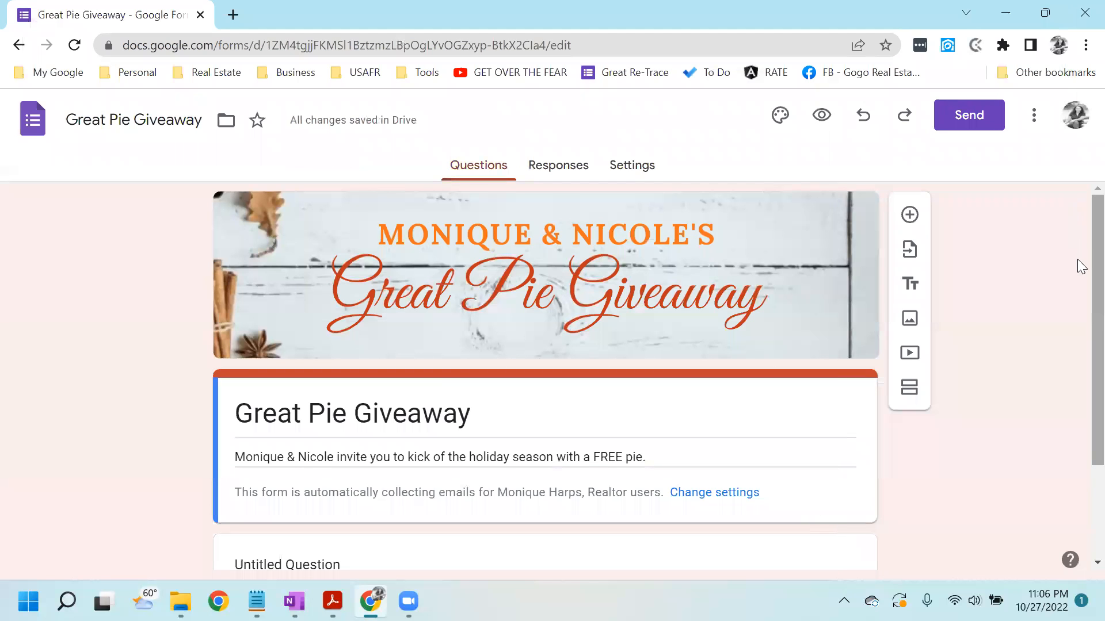
Step: Insert the "Pie Day - Google Form Invite" image into the form below the title and description section
scroll(1080, 270, "down", 2)
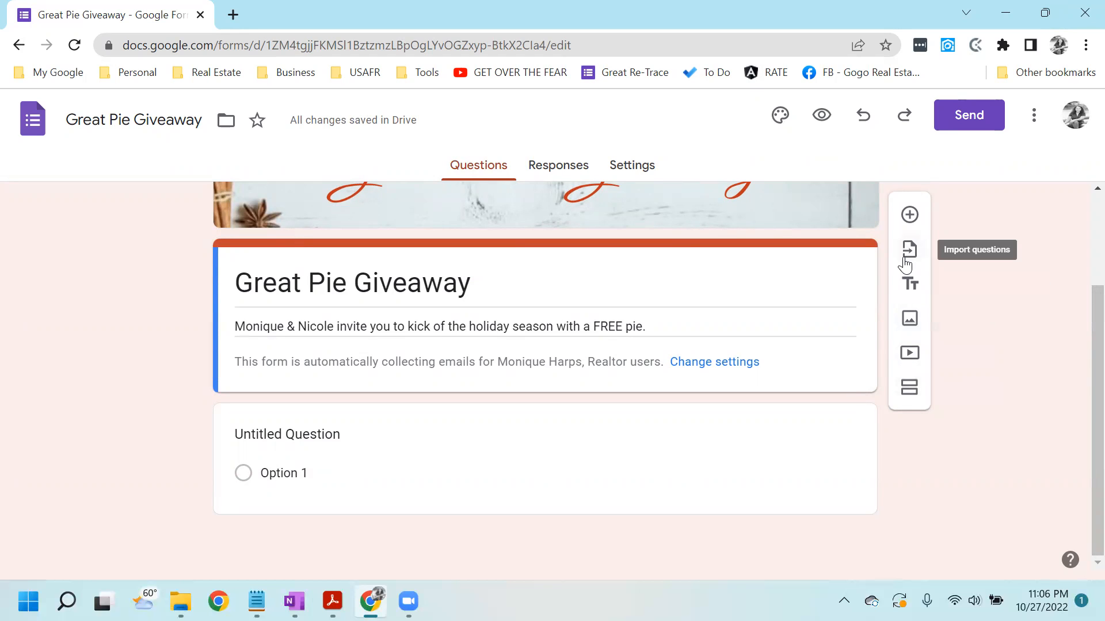
left_click(910, 318)
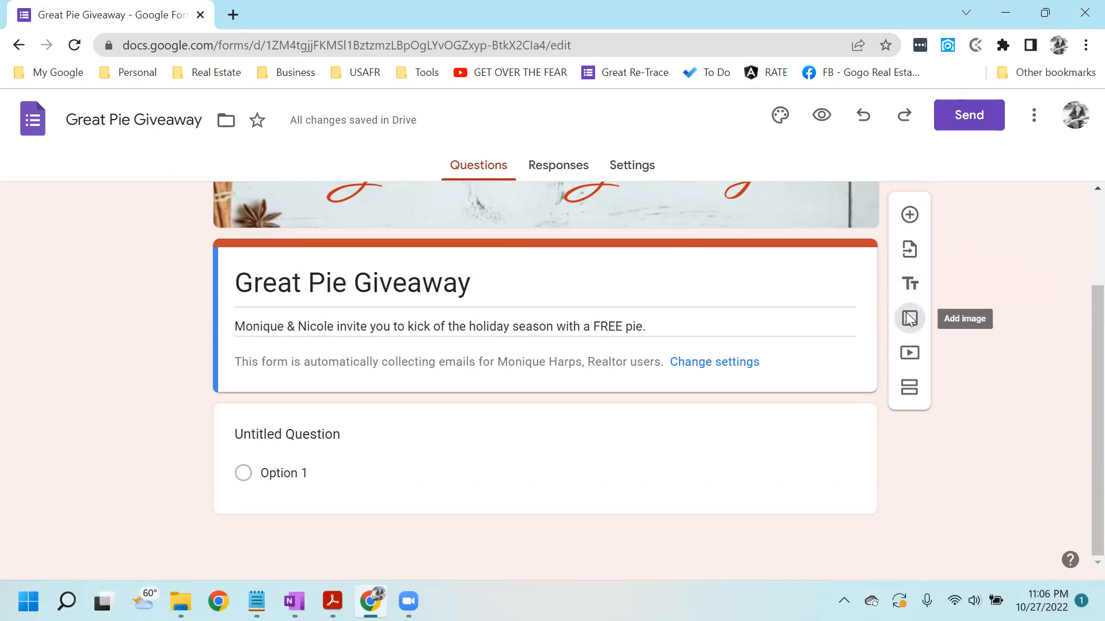
left_click(530, 449)
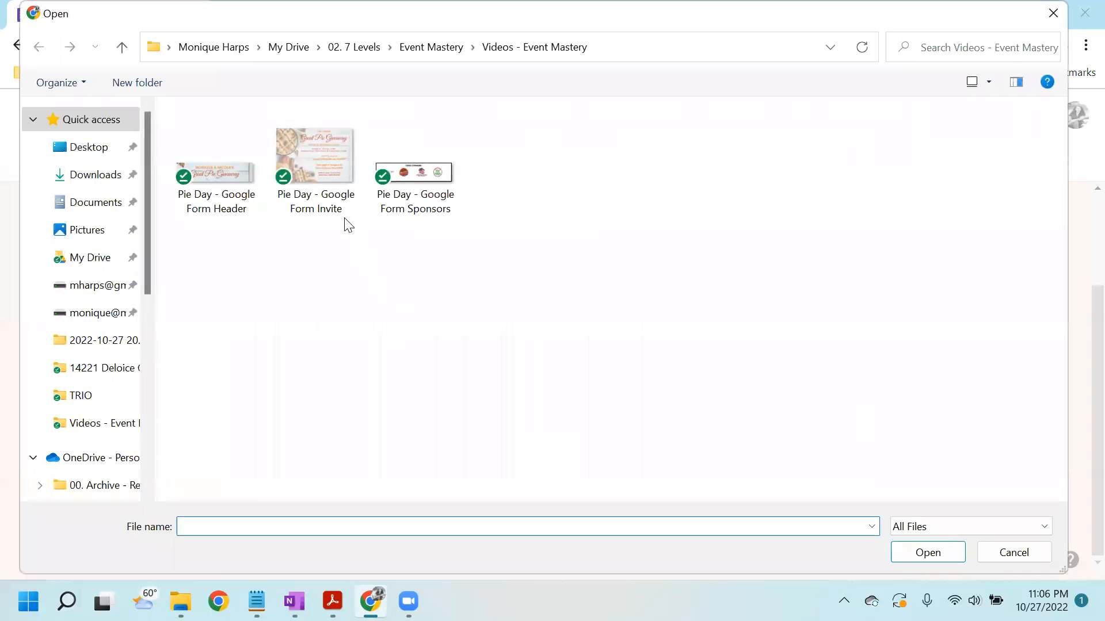
left_click(325, 171)
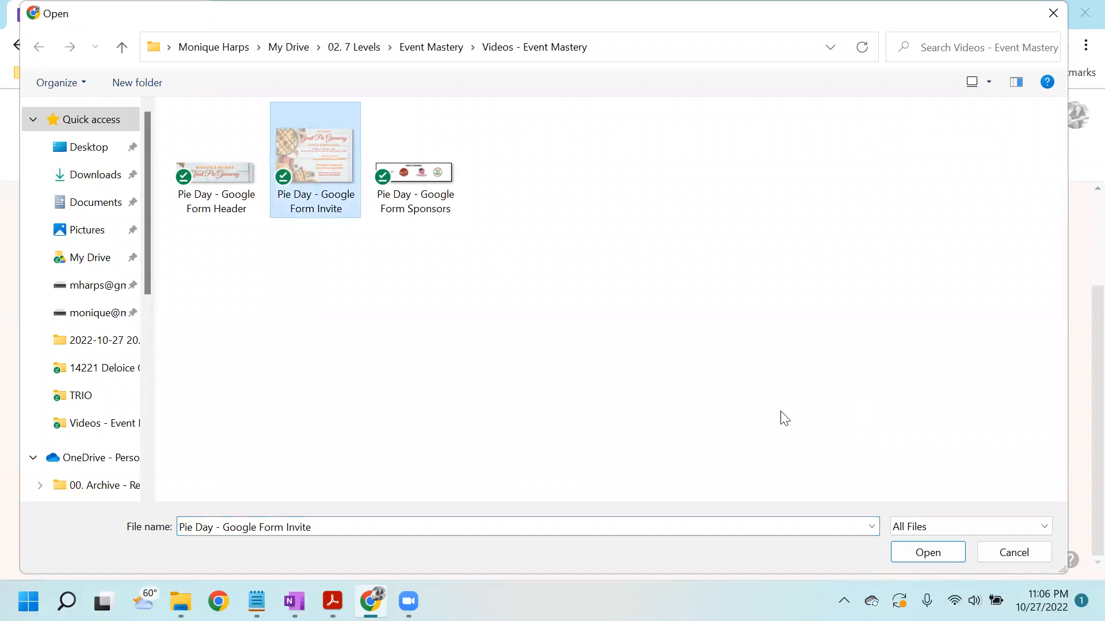
left_click(934, 553)
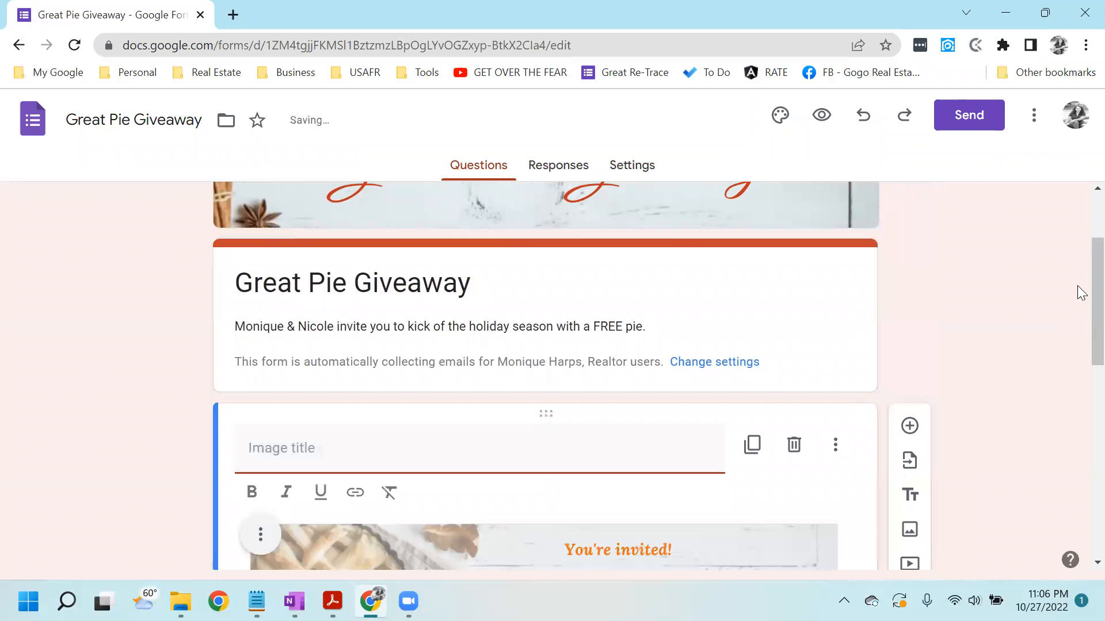
Step: Rename the untitled question below the invite image to "Email", as a short-answer question
scroll(1077, 262, "down", 2)
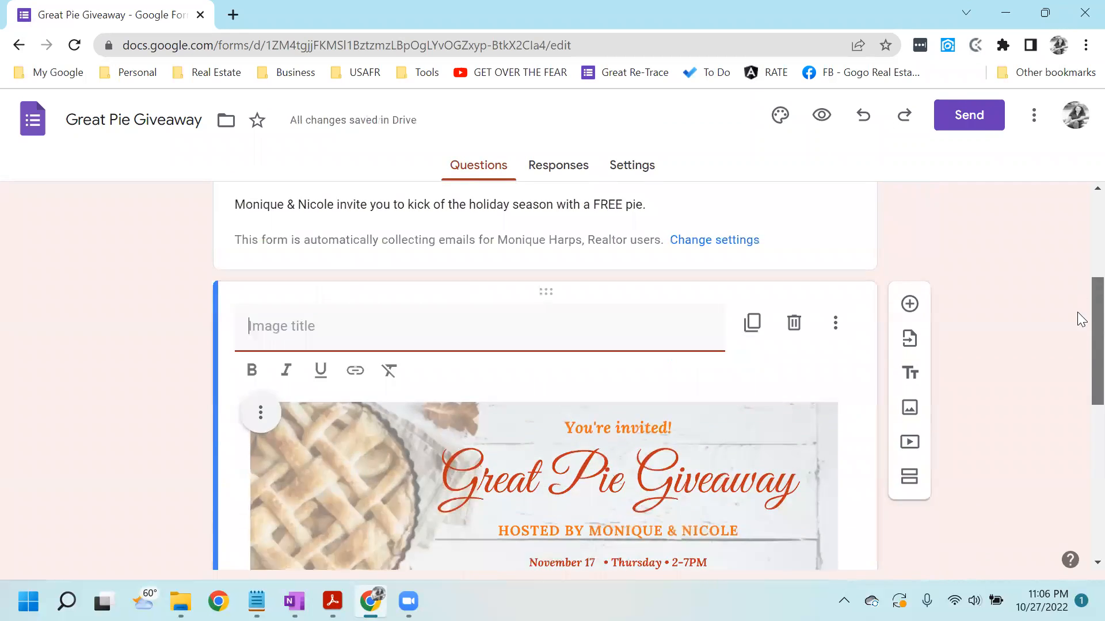
scroll(1078, 322, "down", 3)
scroll(1077, 366, "down", 1)
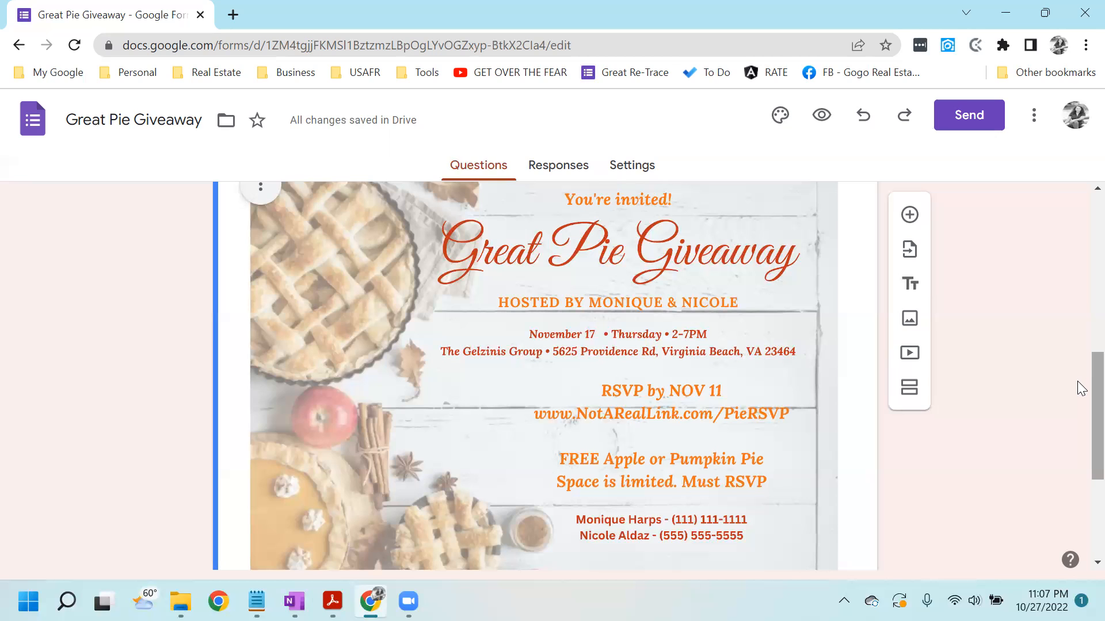
scroll(1079, 397, "down", 2)
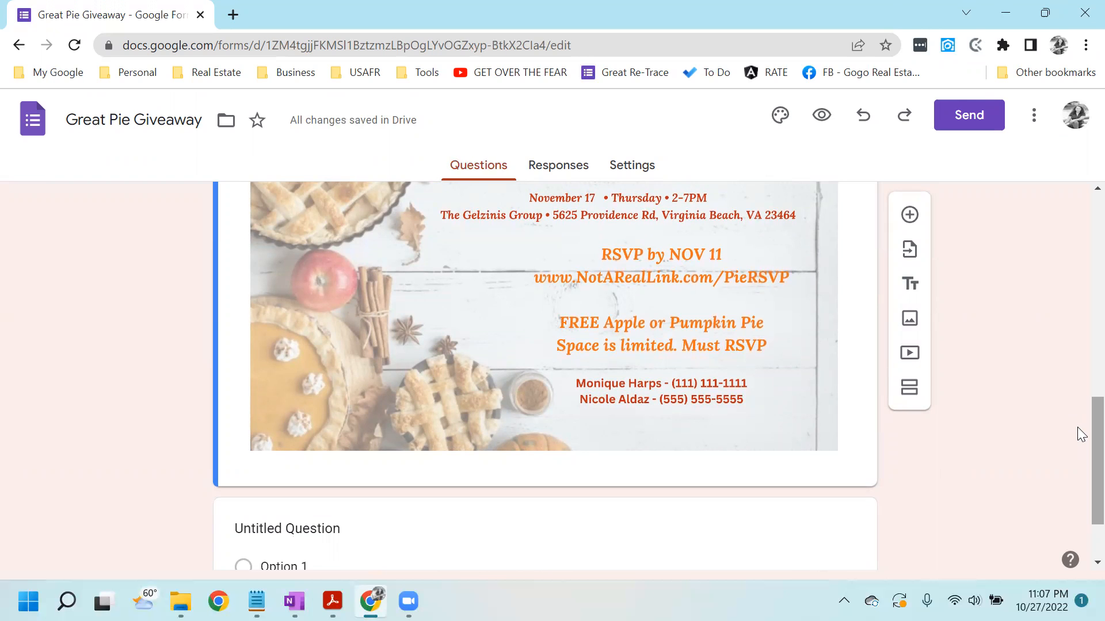
left_click_drag(1077, 427, 1078, 472)
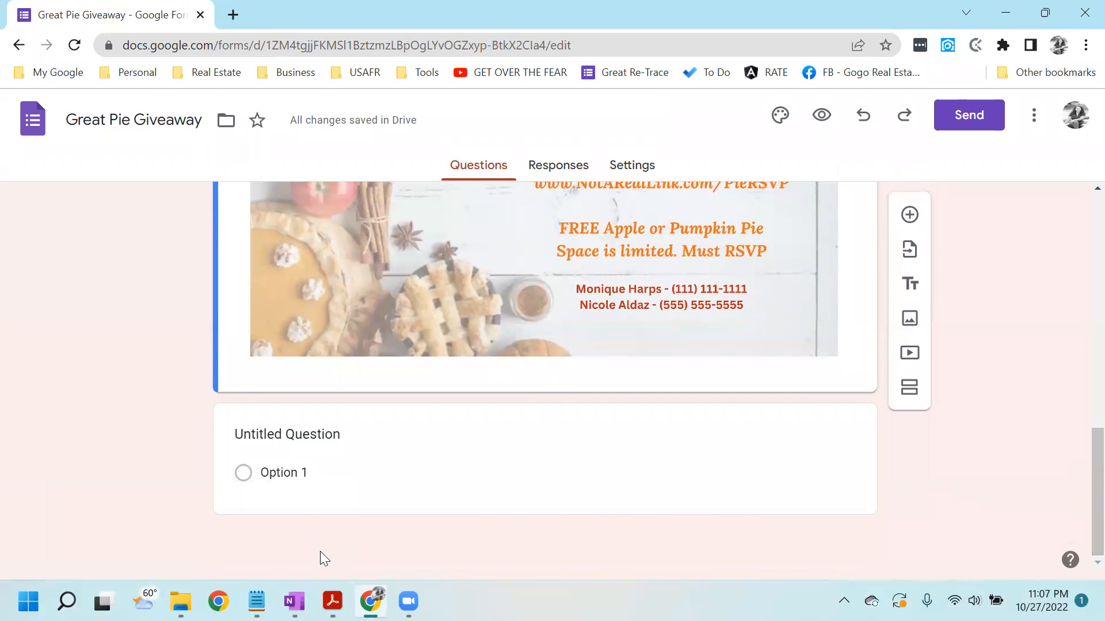
left_click(288, 433)
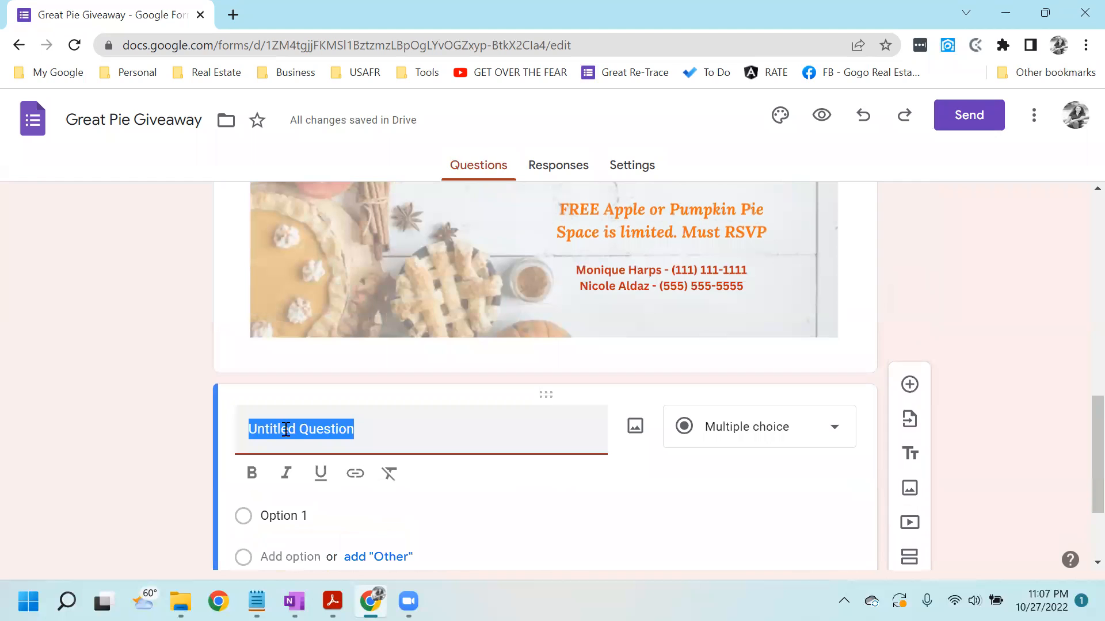
type("Email")
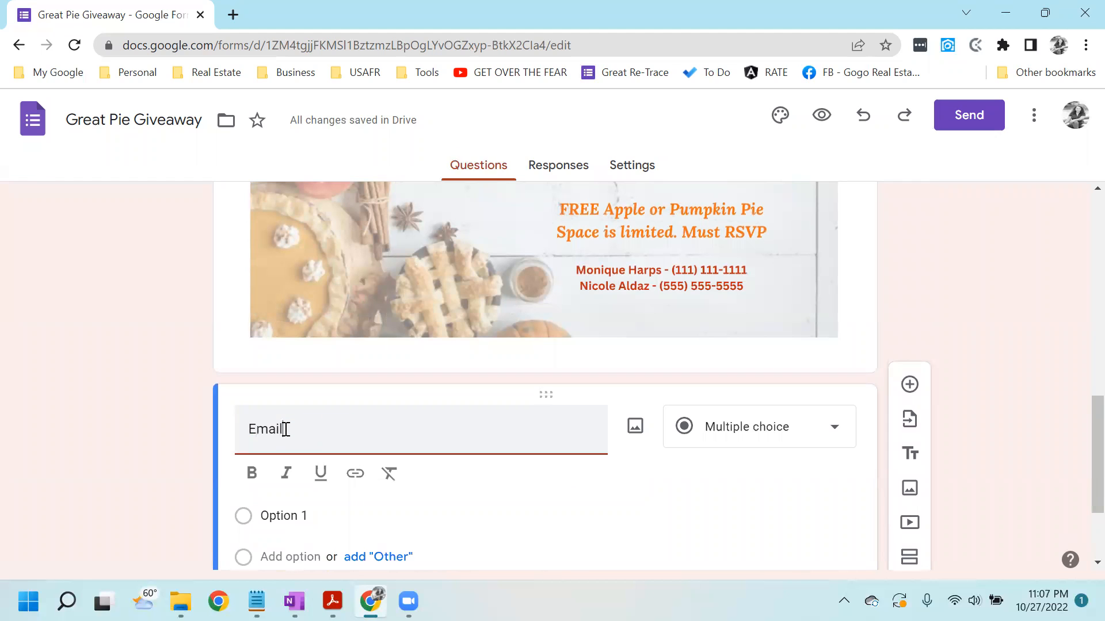
key("BackSpace")
key("BackSpace")
key("BackSpace")
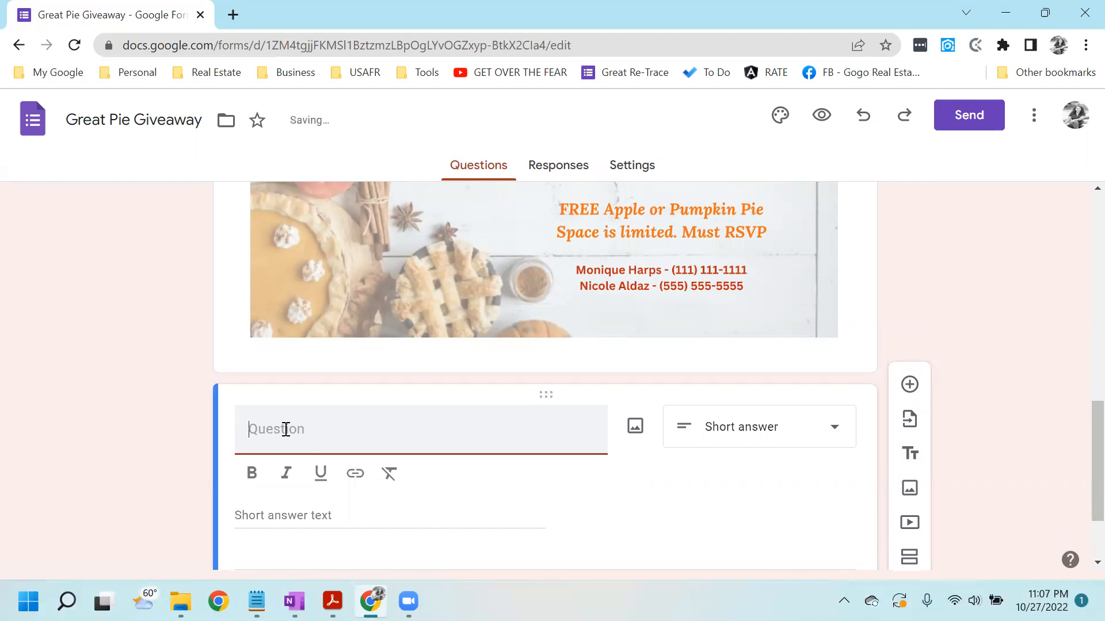
type("Email")
left_click(706, 517)
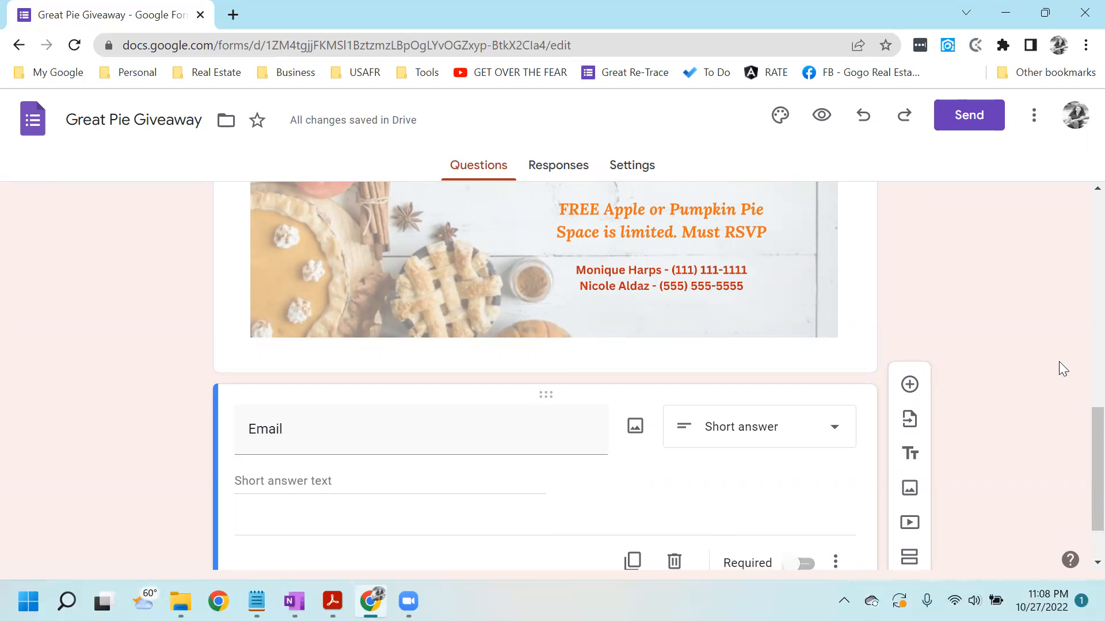
Step: Make the Email question required
scroll(1077, 437, "down", 2)
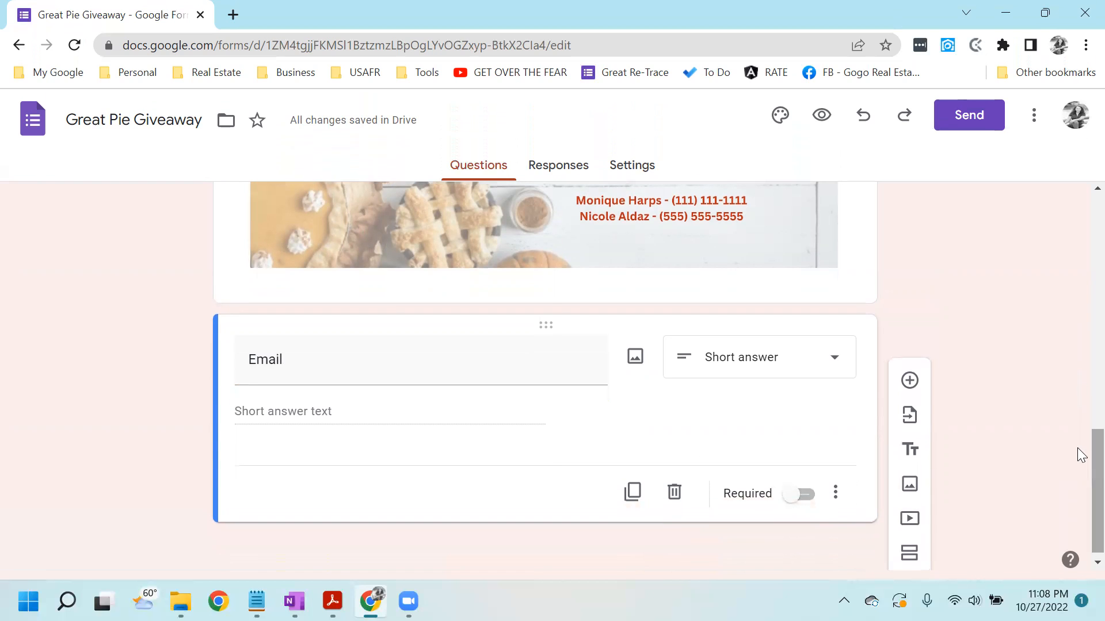
left_click(797, 496)
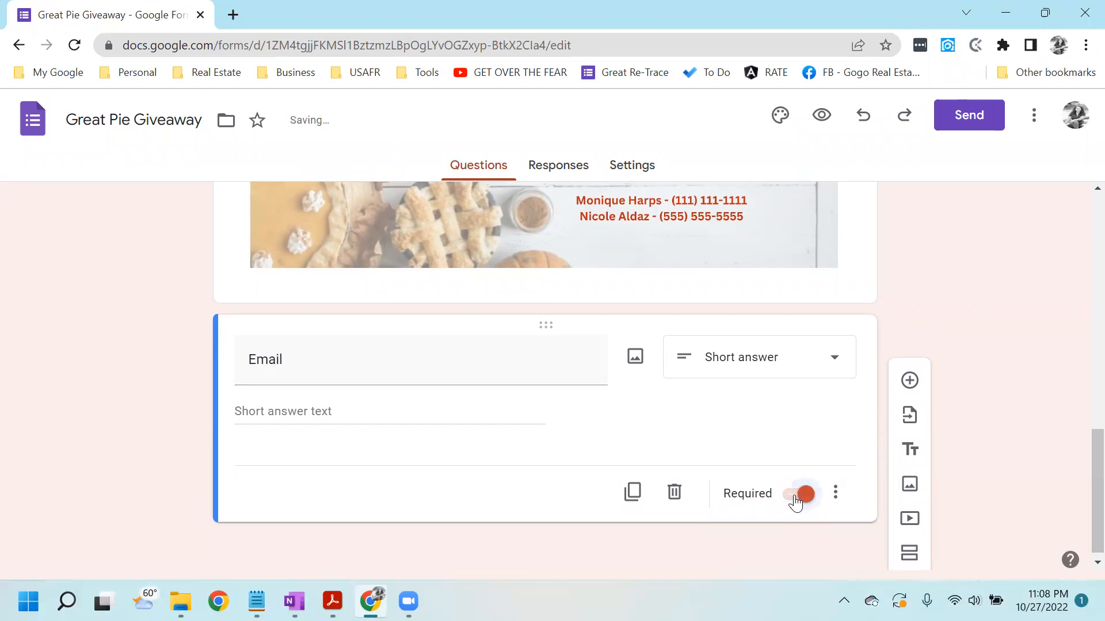
mouse_move(1079, 458)
left_mouse_down()
mouse_move(1079, 279)
mouse_move(1077, 465)
left_mouse_up()
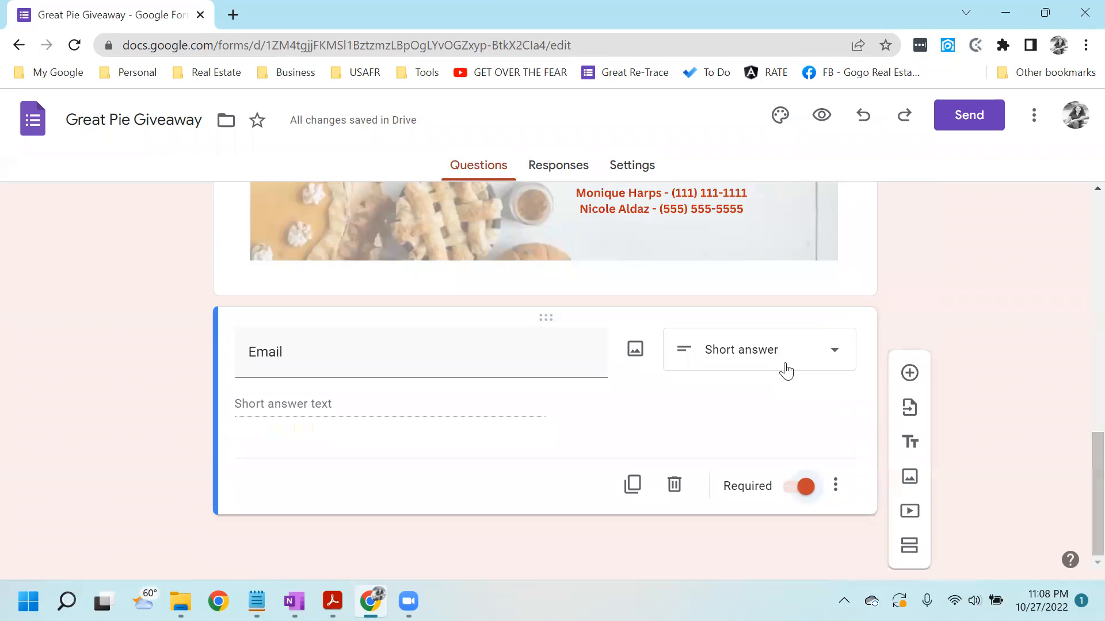
Step: Add a short-answer question titled "Full Name" below Email and make it required
left_click(911, 374)
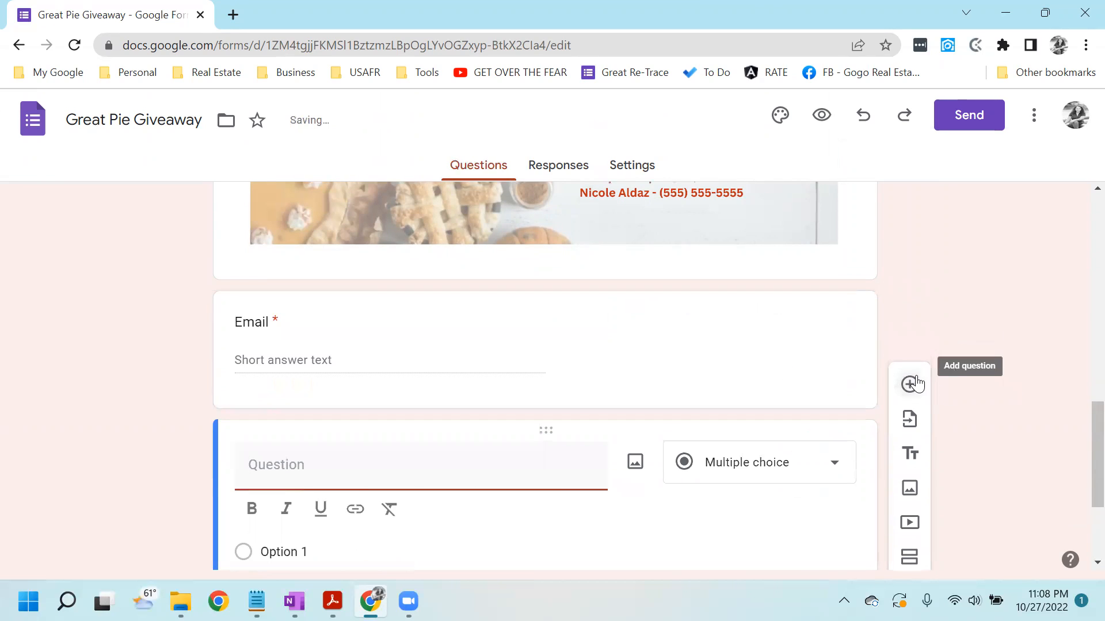
type("Name")
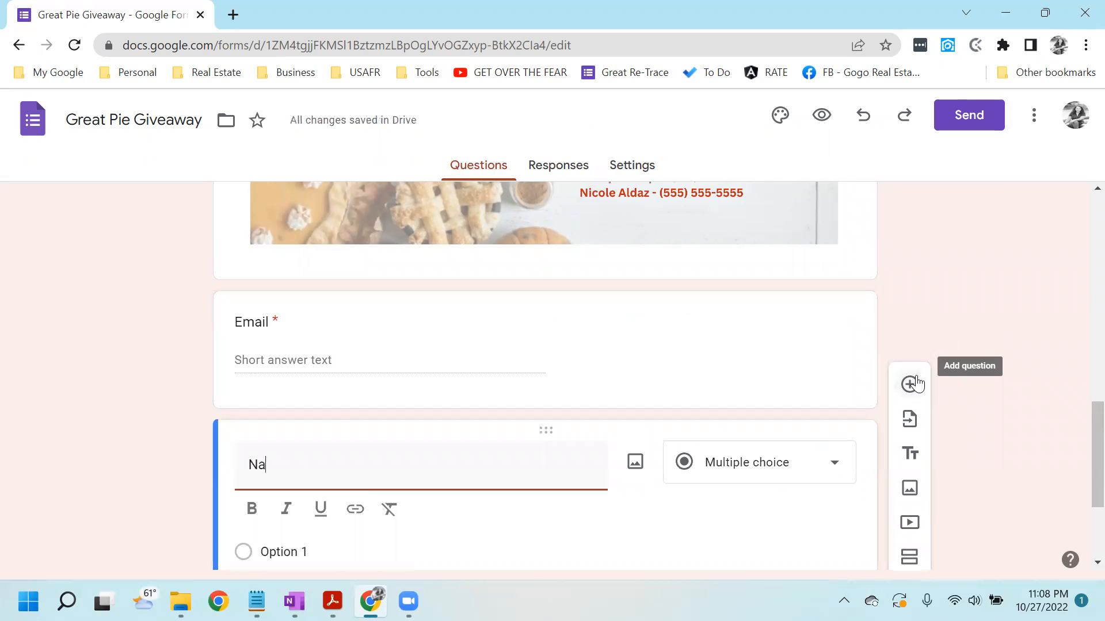
key("BackSpace")
key("BackSpace")
key("BackSpace")
key("BackSpace")
type("Full Name")
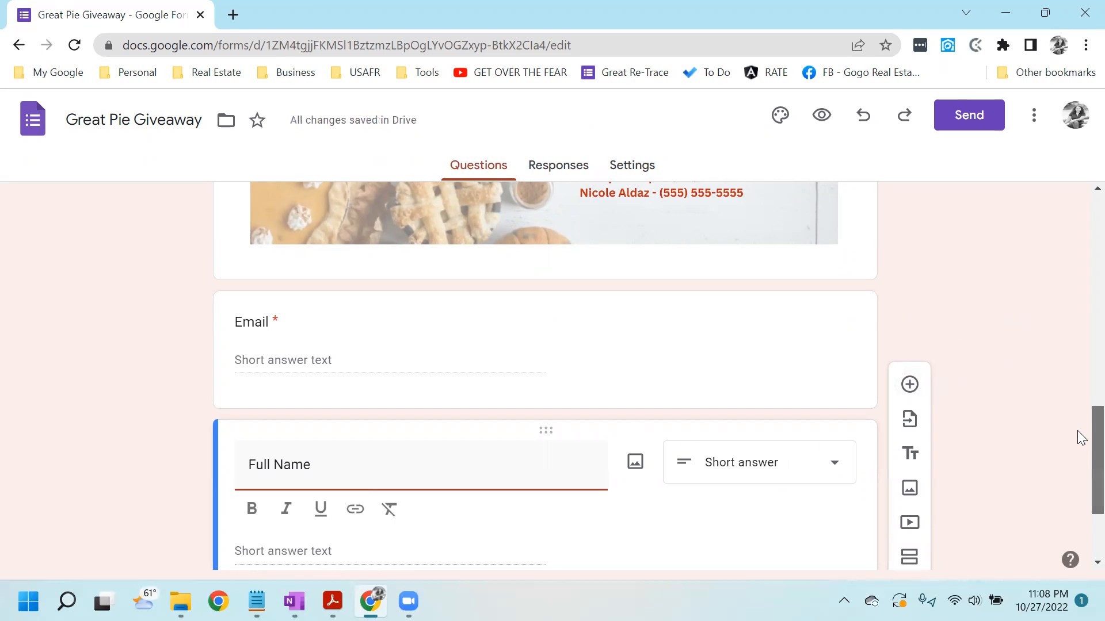
scroll(1077, 430, "down", 3)
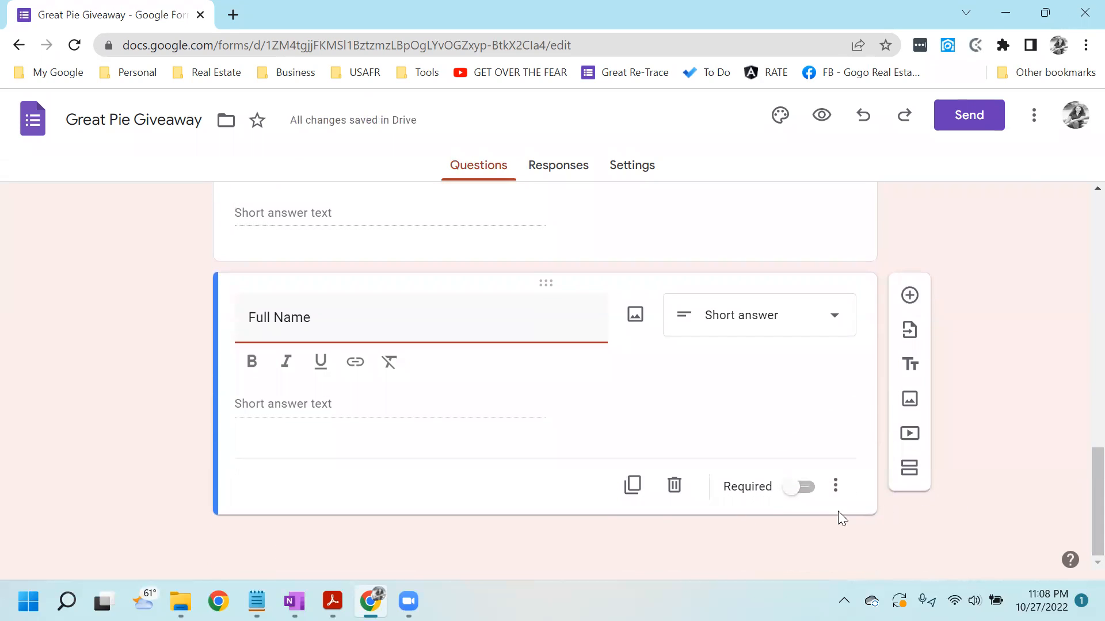
left_click(801, 489)
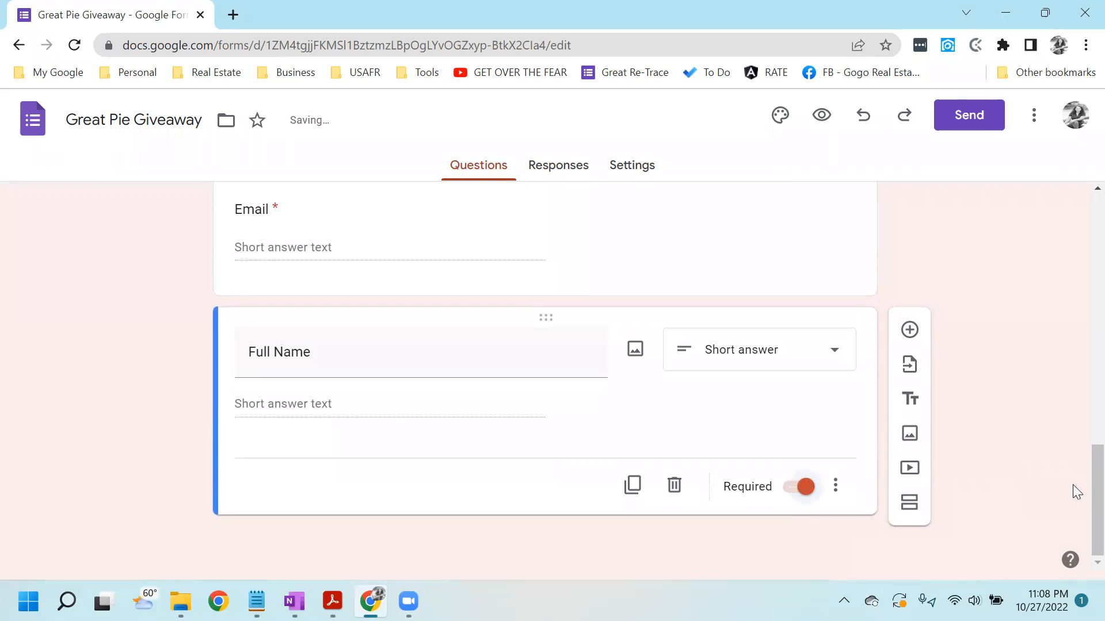
Step: Add an optional short-answer question titled "Phone" and a required paragraph question titled "Address" below Full Name
left_click(909, 331)
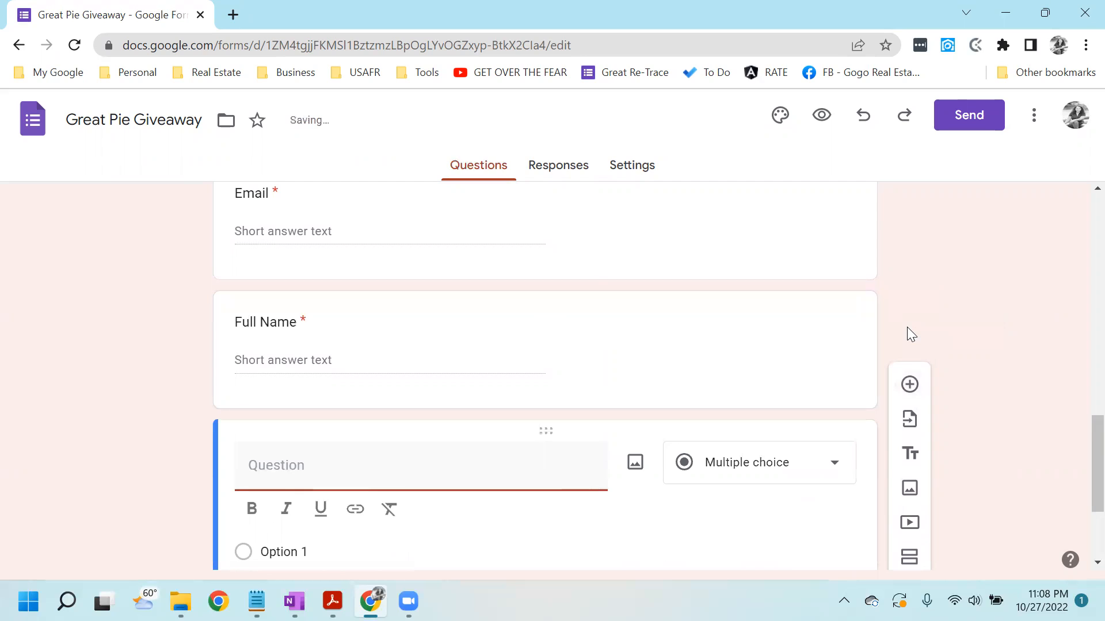
type("Phone")
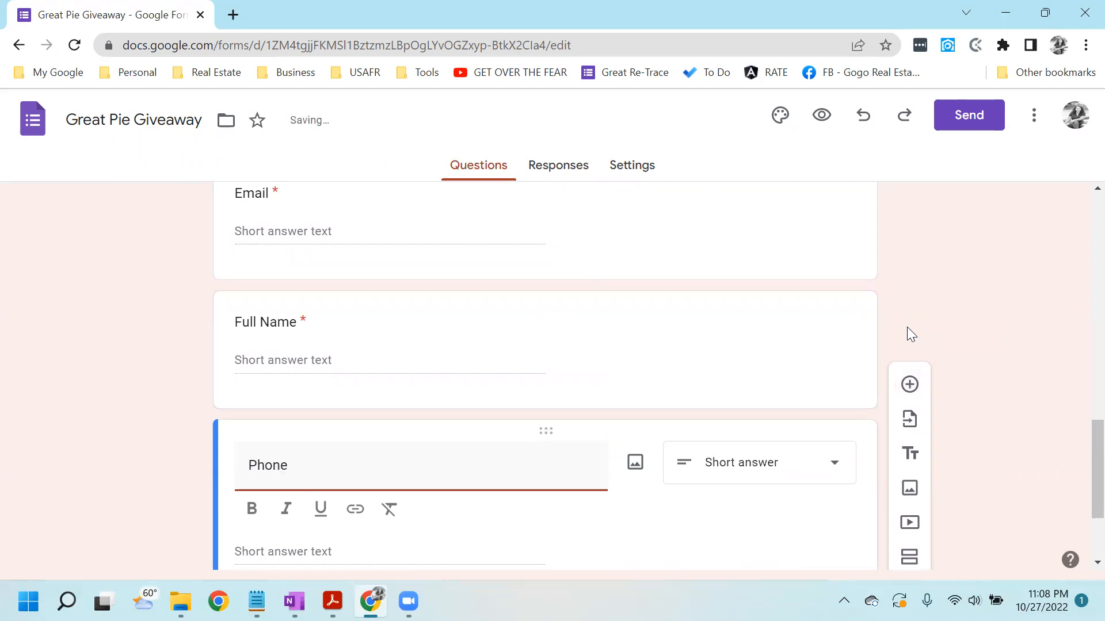
left_click(909, 385)
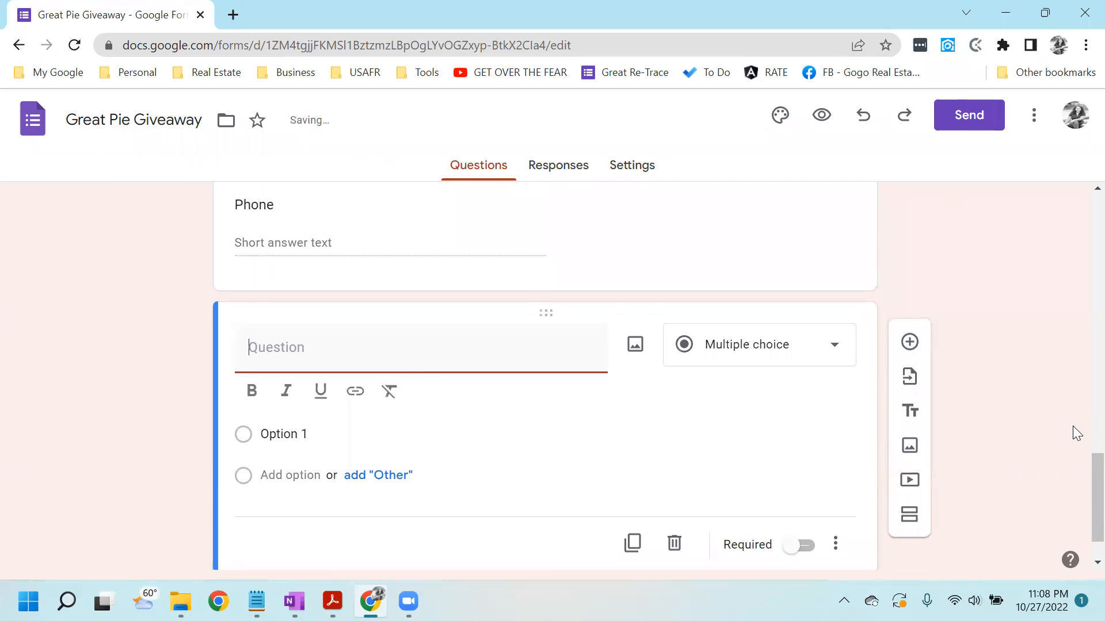
scroll(1077, 469, "up", 3)
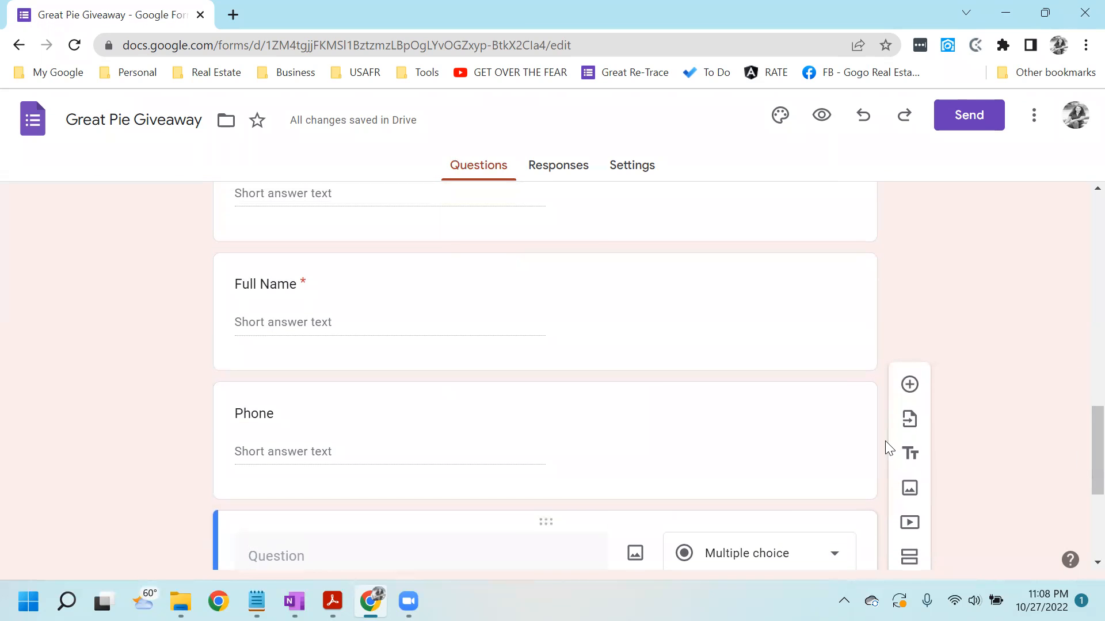
left_click_drag(1092, 433, 1092, 454)
type("A")
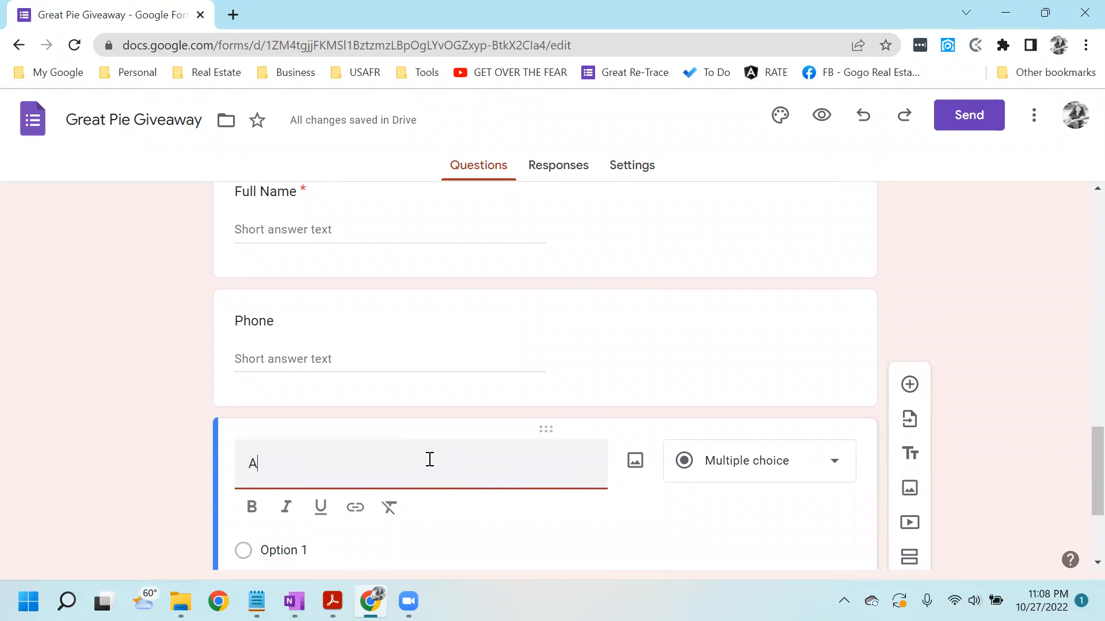
type("ddress")
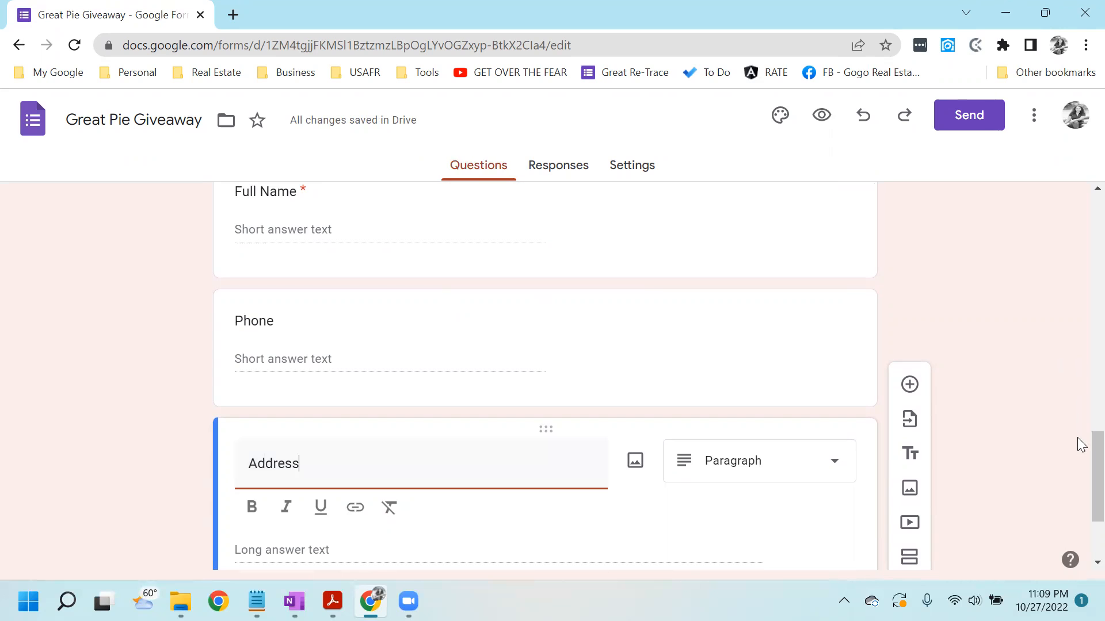
scroll(1080, 466, "down", 2)
scroll(1077, 477, "down", 1)
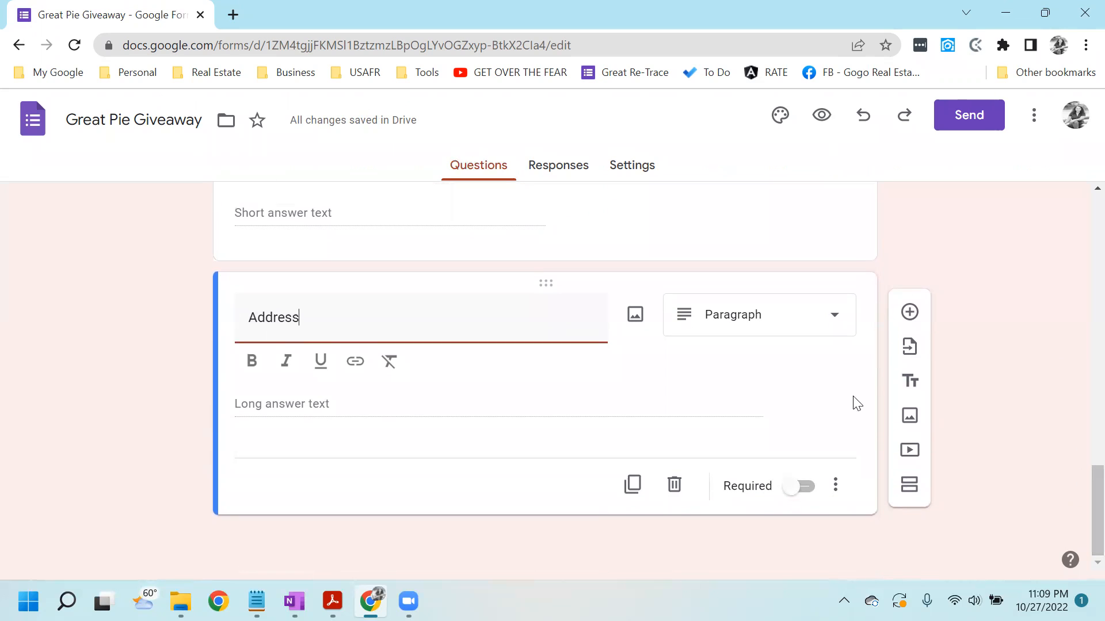
left_click(794, 490)
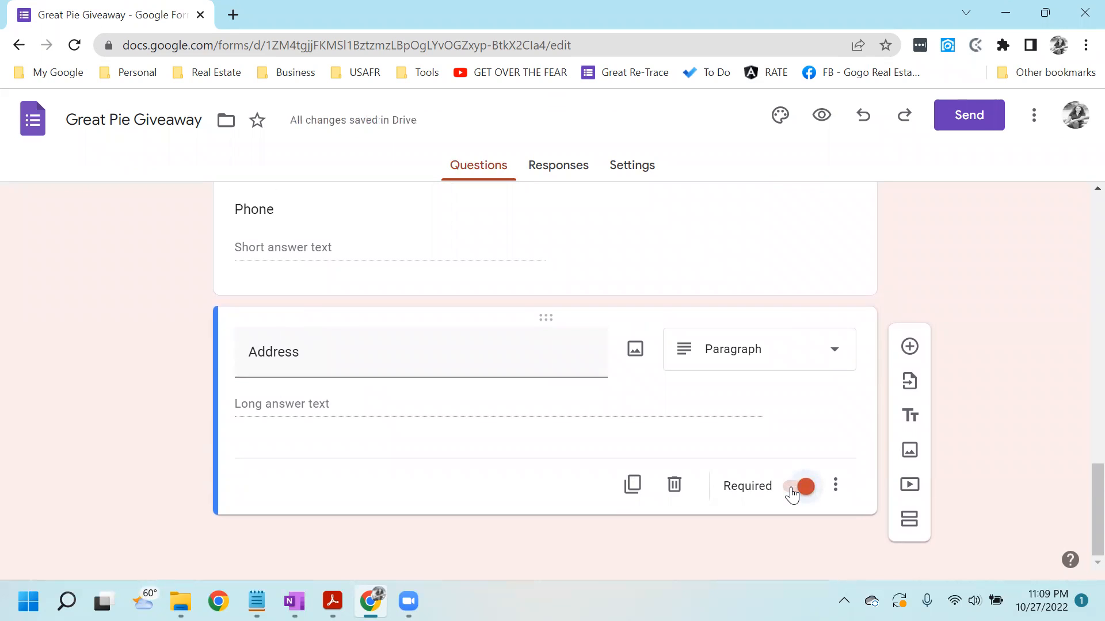
Step: Add a question titled "What is your pie choice?" below Address and set its type to Multiple choice
left_click(910, 346)
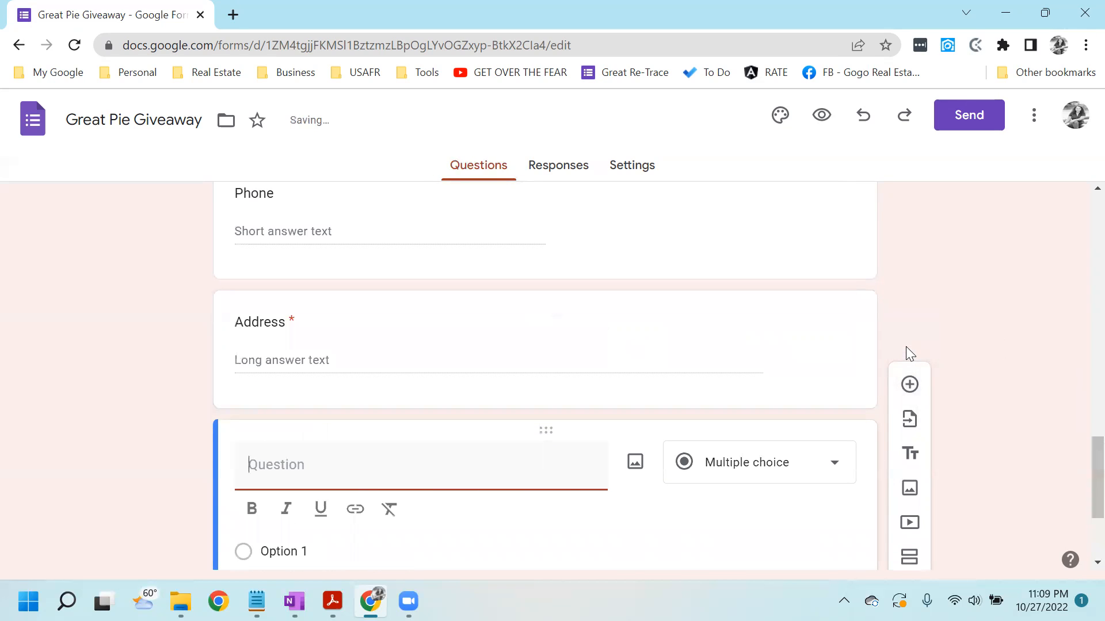
type("What is ")
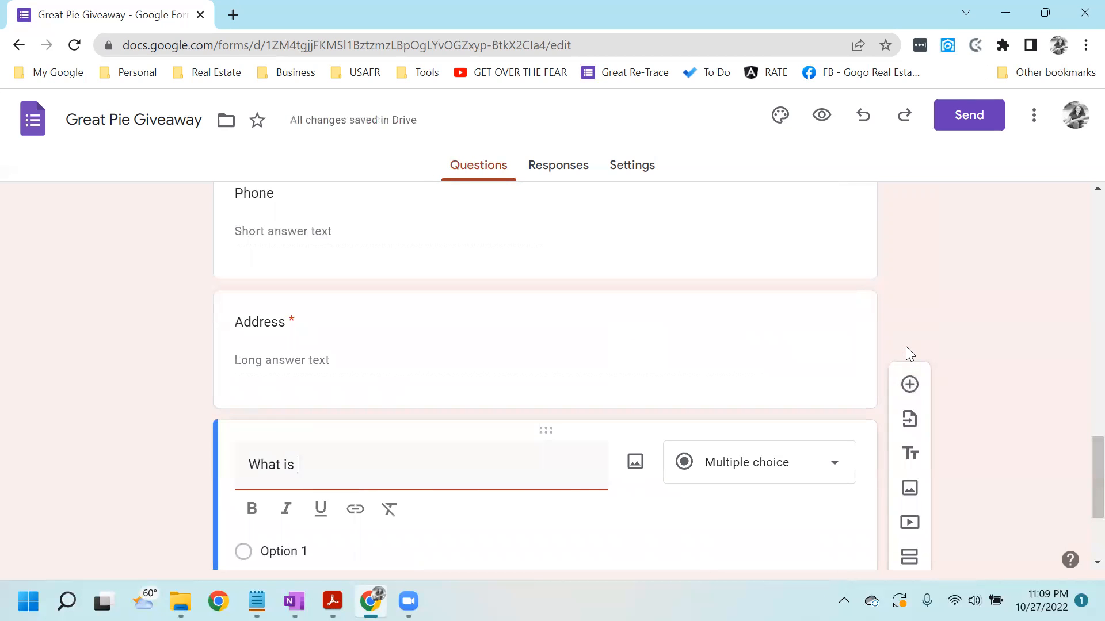
type("your pi")
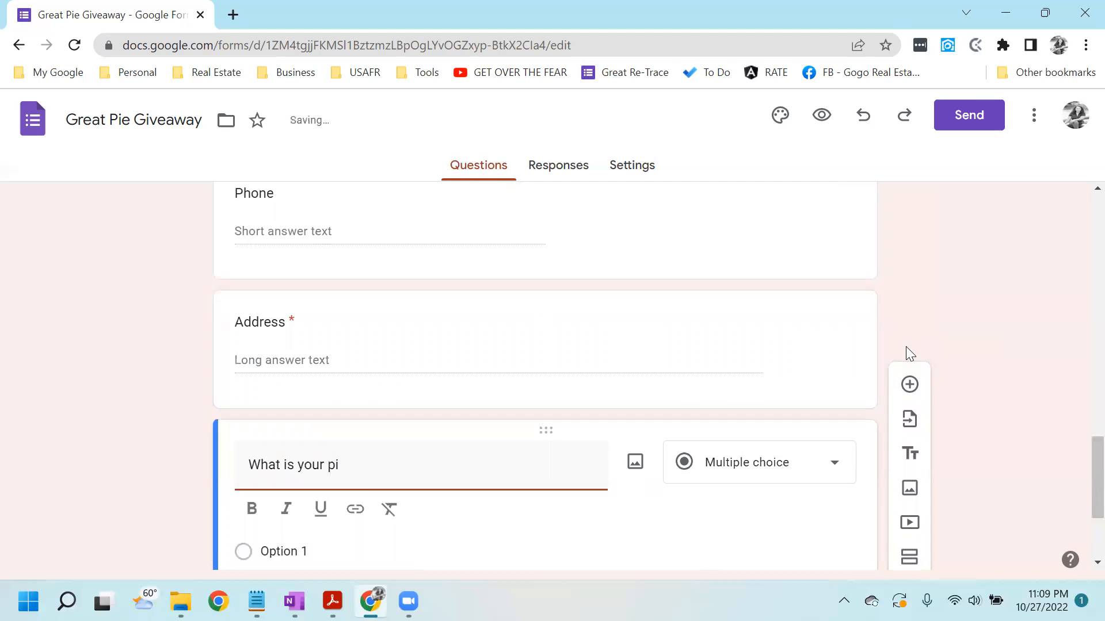
type("e choice?")
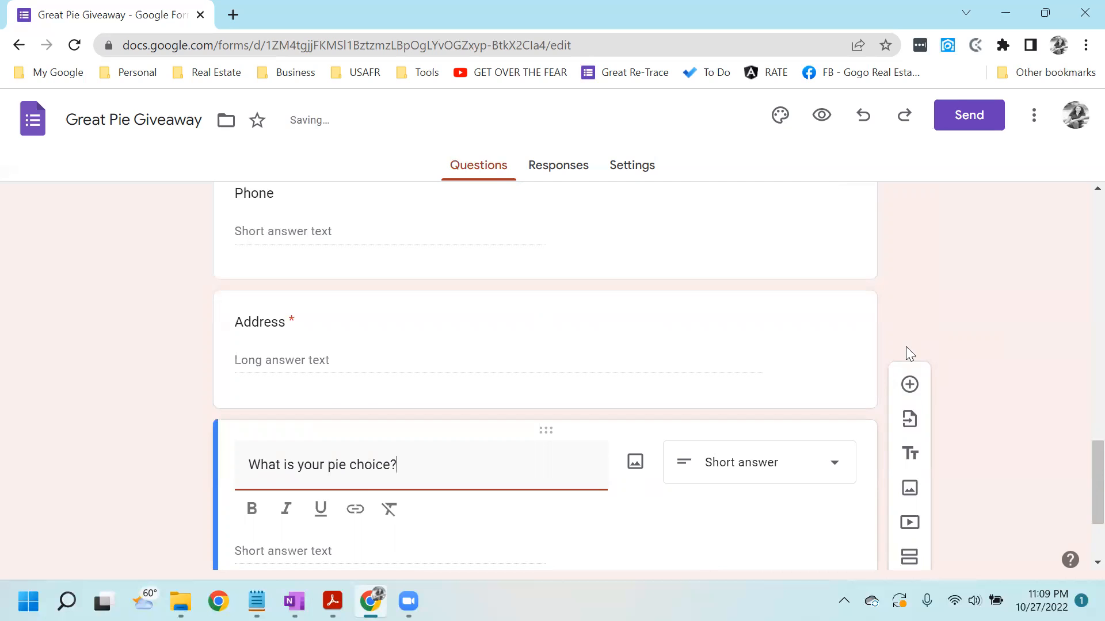
left_click(834, 466)
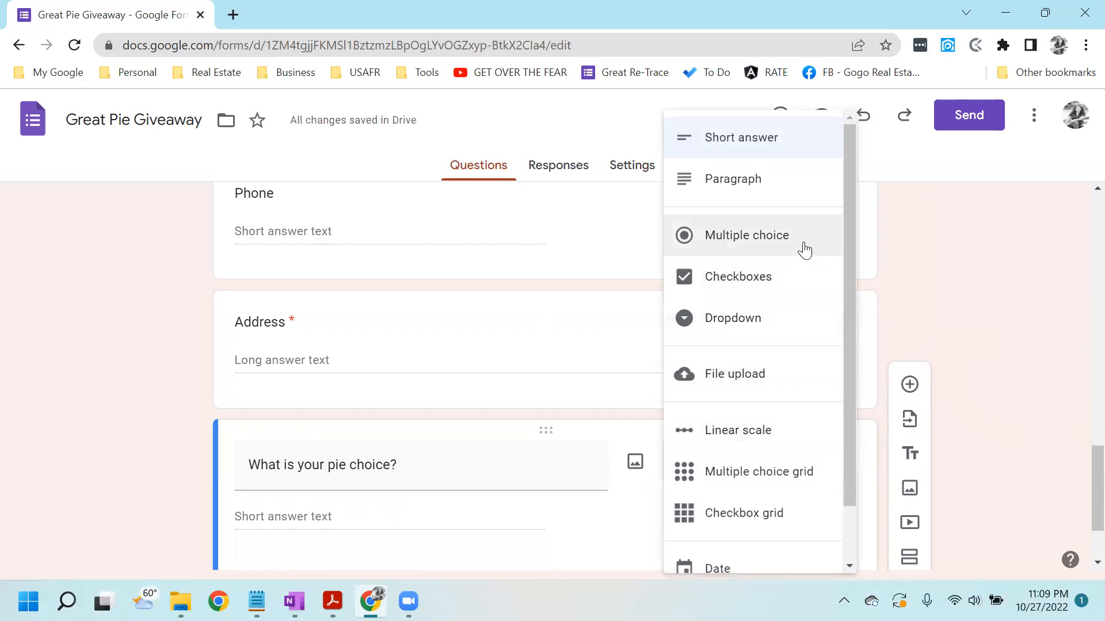
left_click(805, 249)
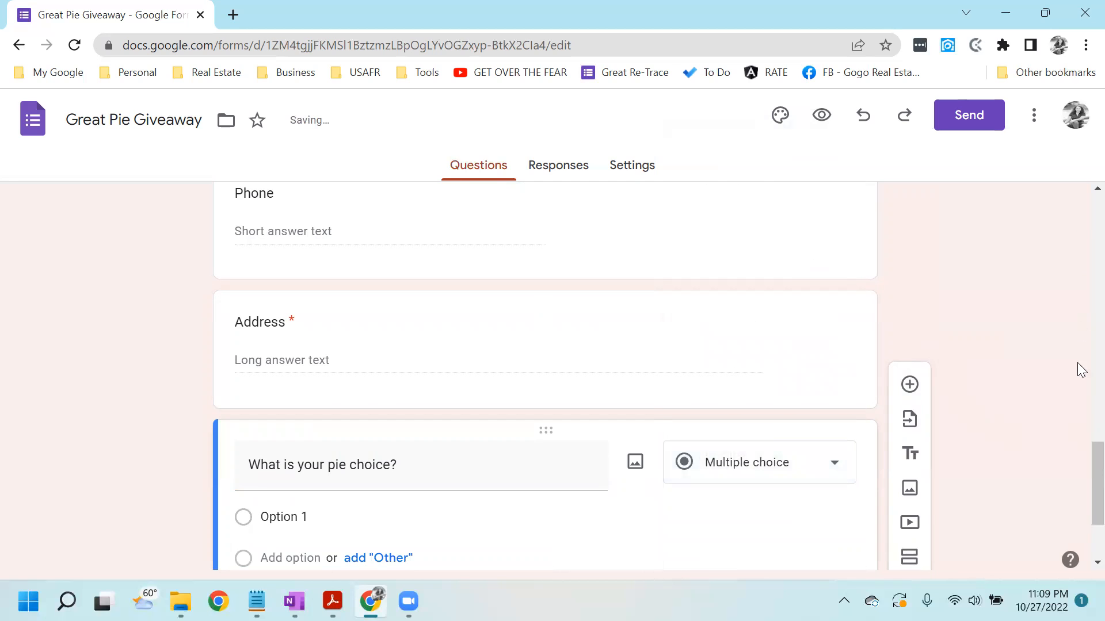
Step: Add the options Apple, Pumpkin and No Pie for Me to the pie choice question and make it required
left_click_drag(1079, 461, 1088, 501)
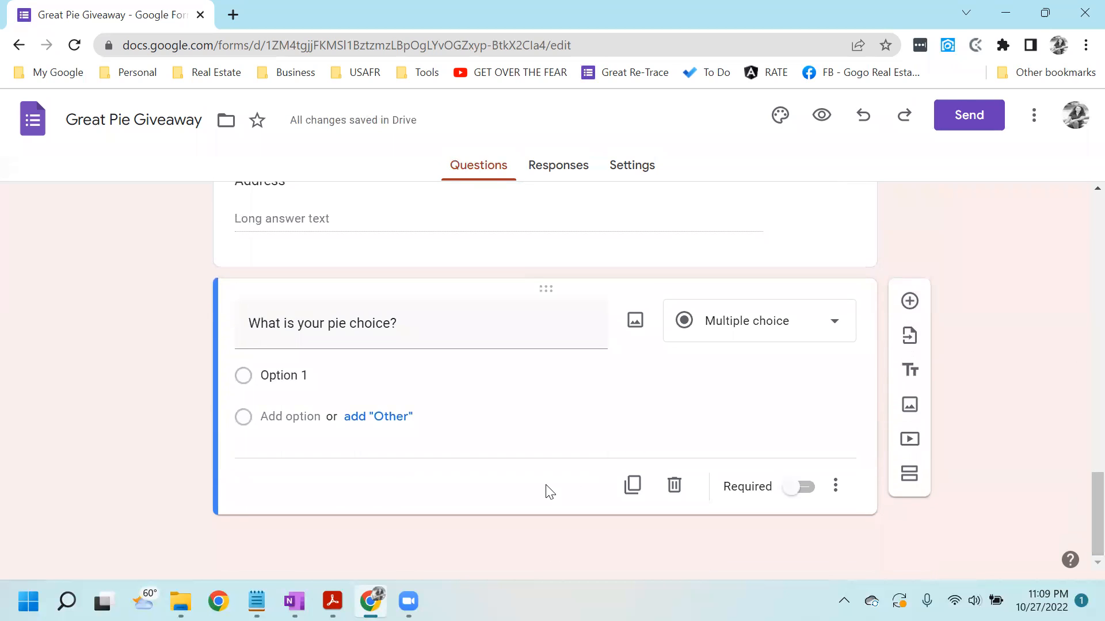
left_click(288, 375)
type("Ap")
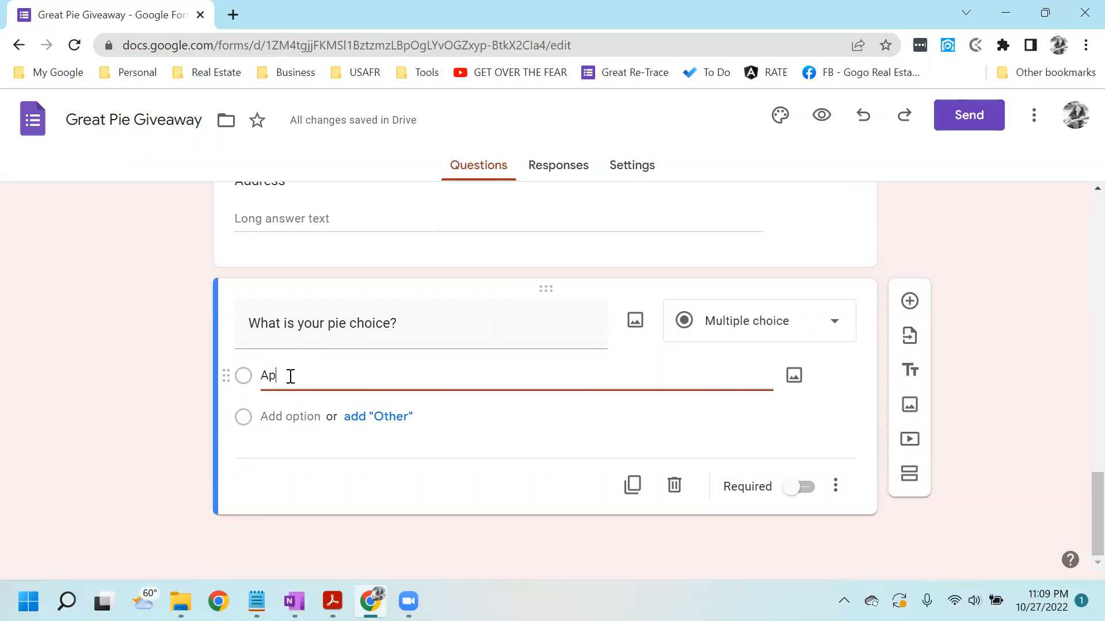
type("ple")
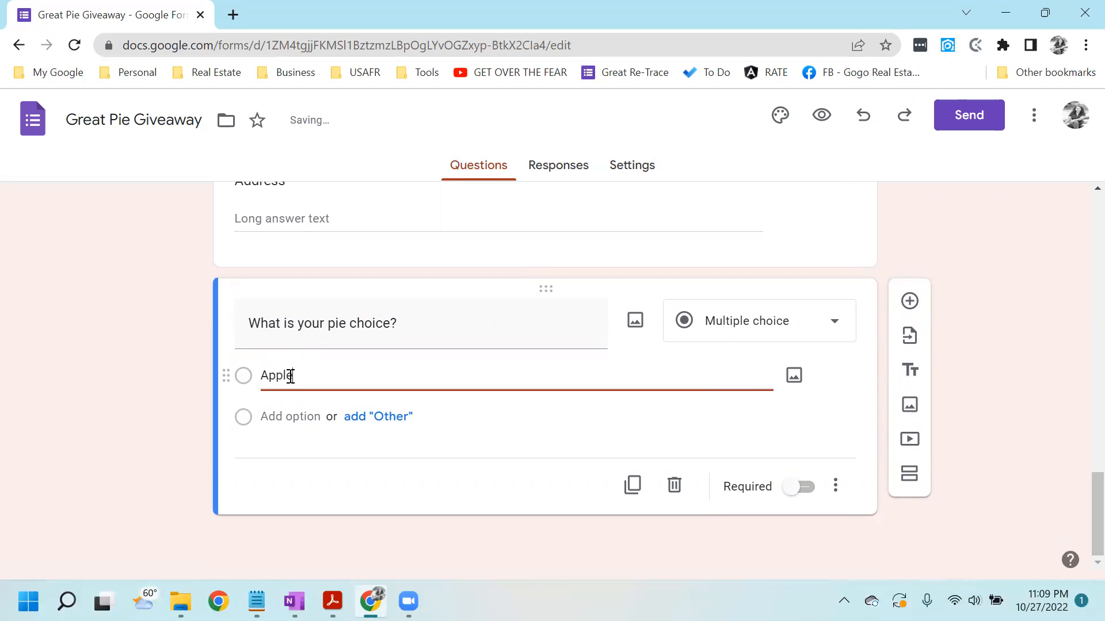
left_click(289, 417)
type("Pu")
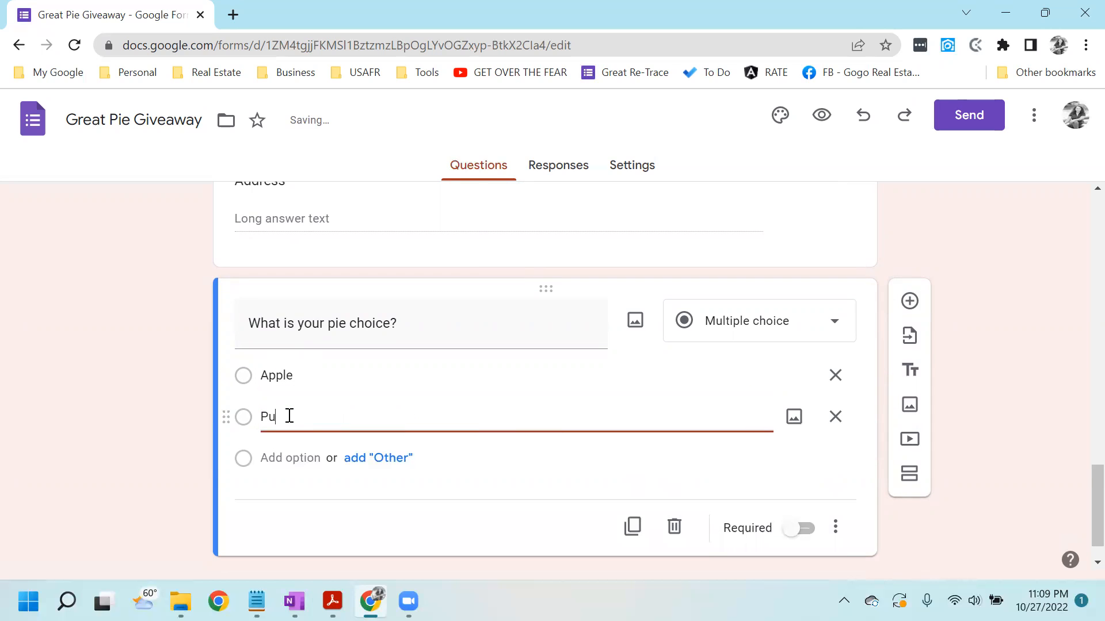
type("mpkin")
left_click(289, 458)
type("No")
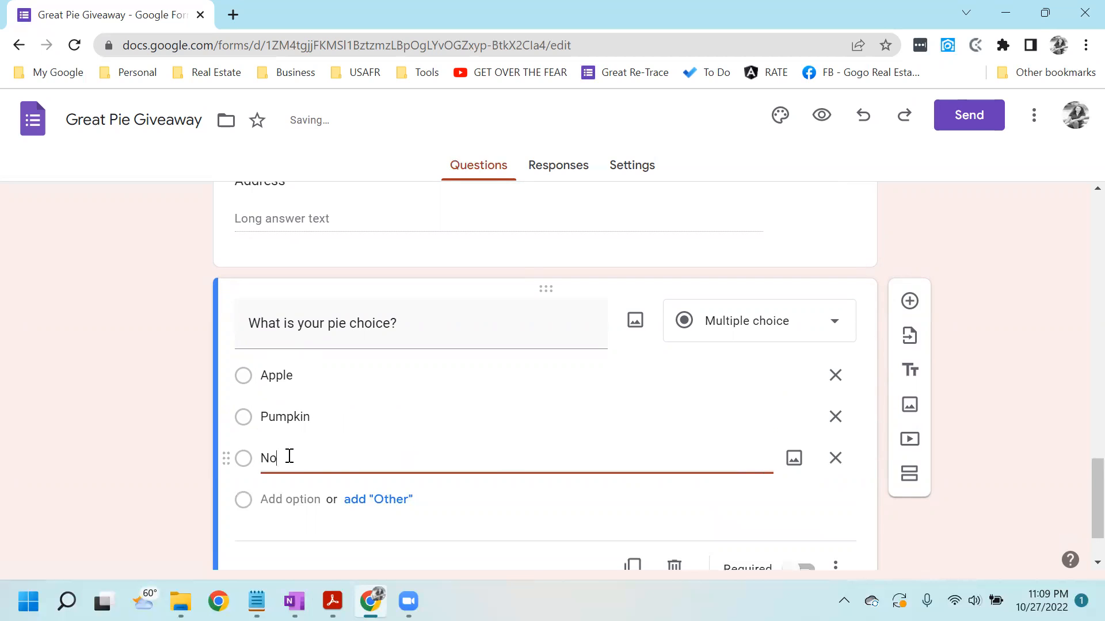
type(" Pie for Me")
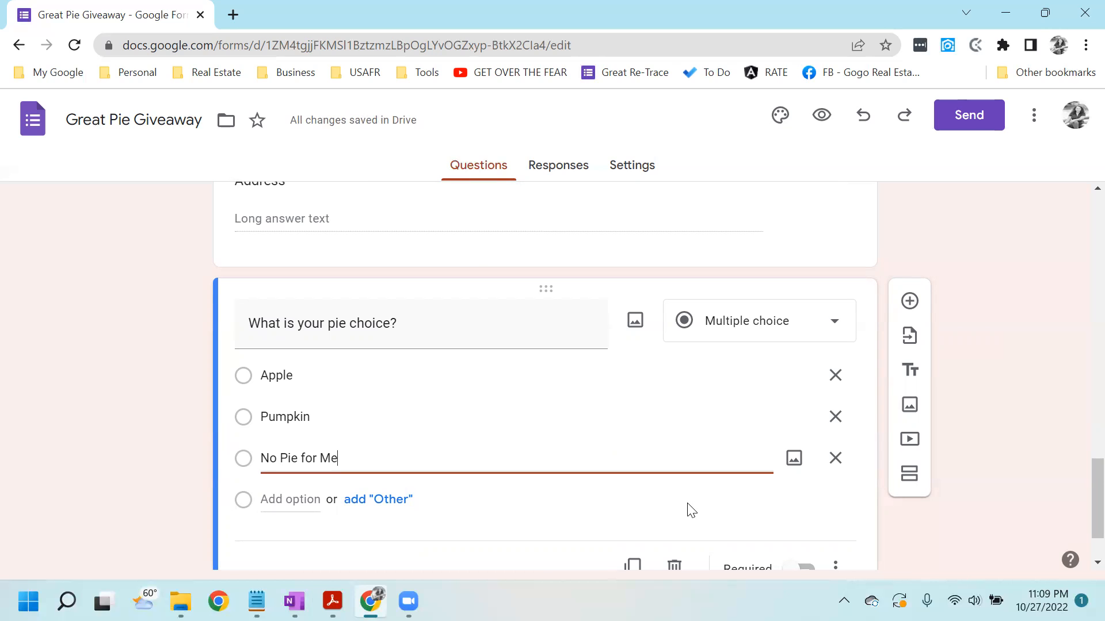
left_click(790, 570)
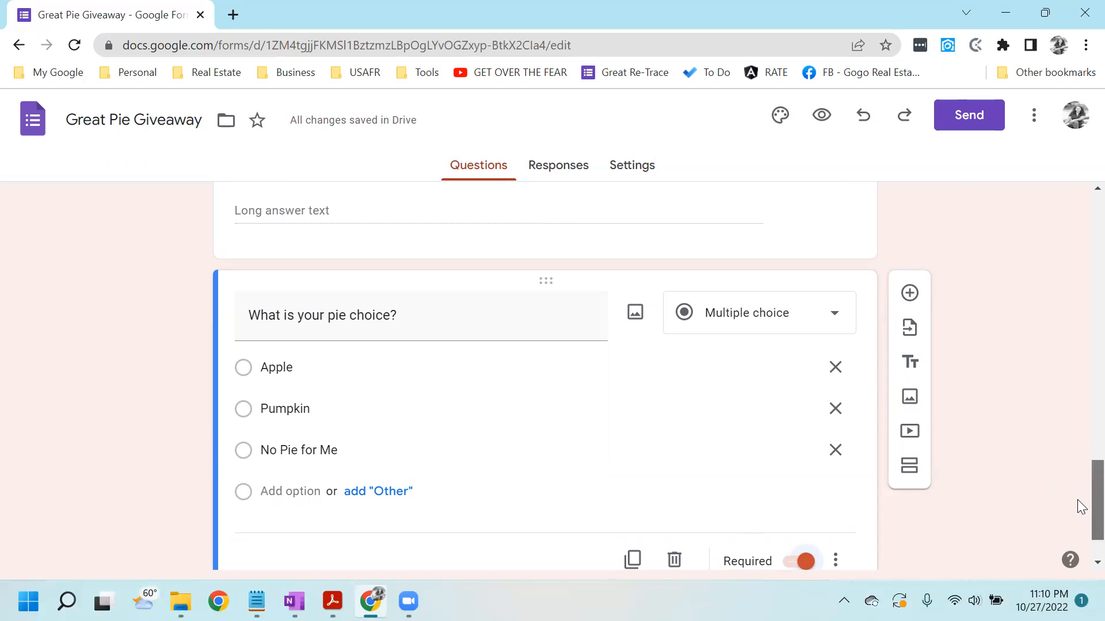
Step: Insert the image file "Pie Day - Google Form Sponsors" below the pie choice question
mouse_move(1077, 500)
left_mouse_down()
mouse_move(1073, 444)
mouse_move(1078, 521)
left_mouse_up()
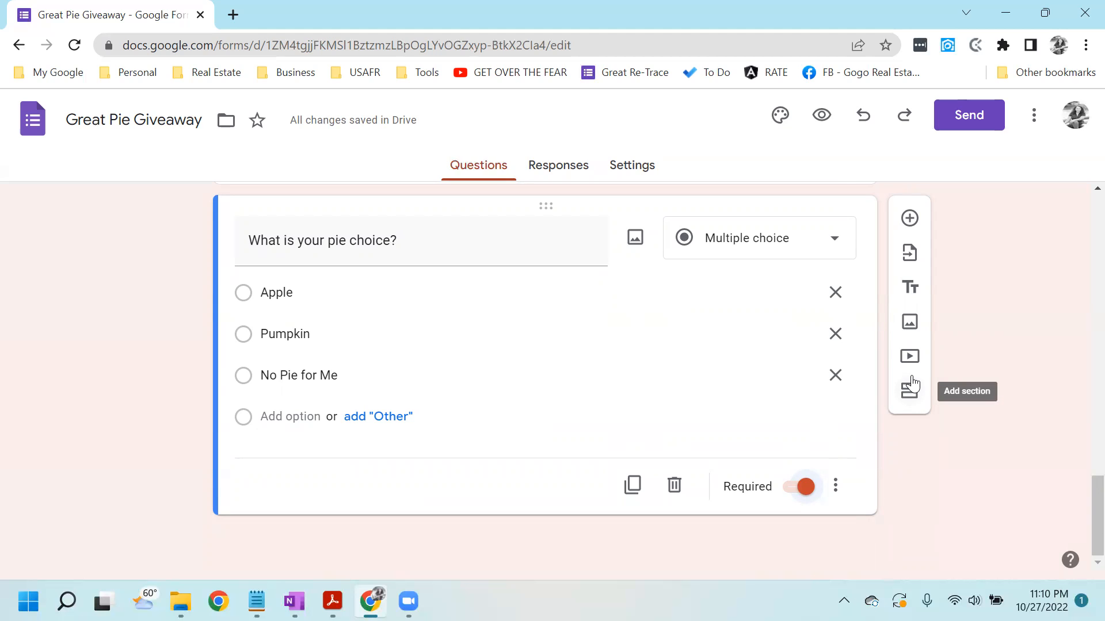
left_click(912, 324)
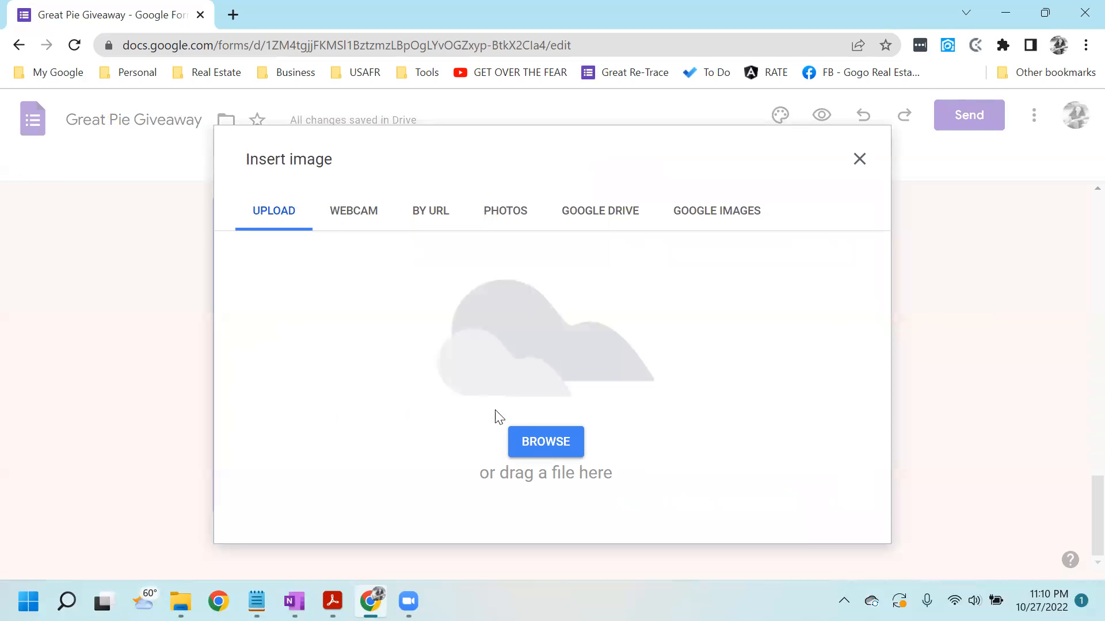
left_click(534, 442)
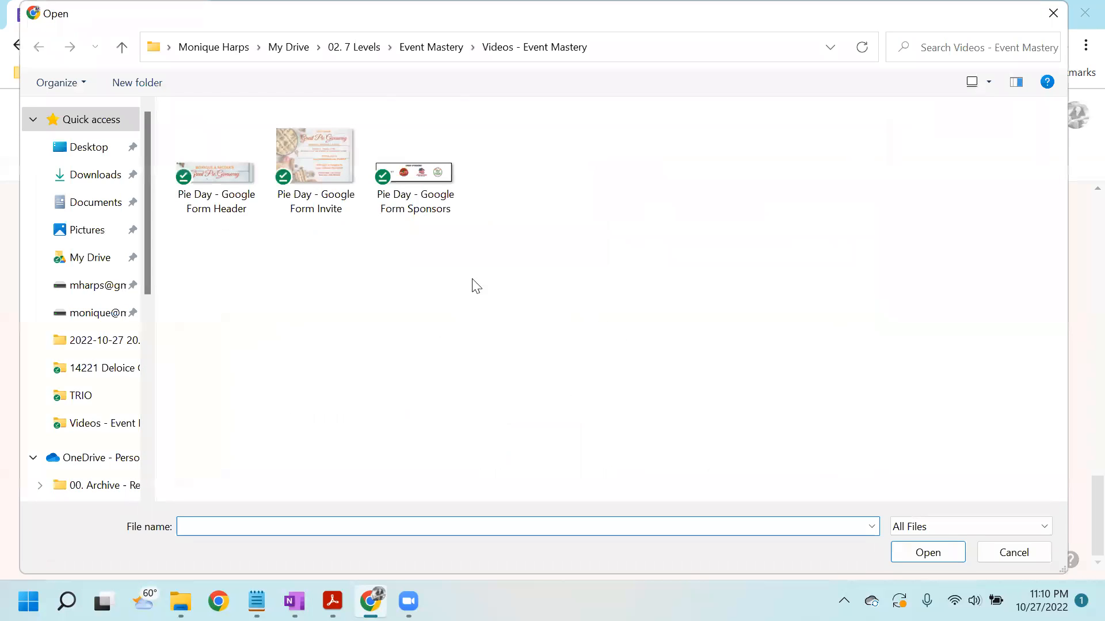
left_click(432, 179)
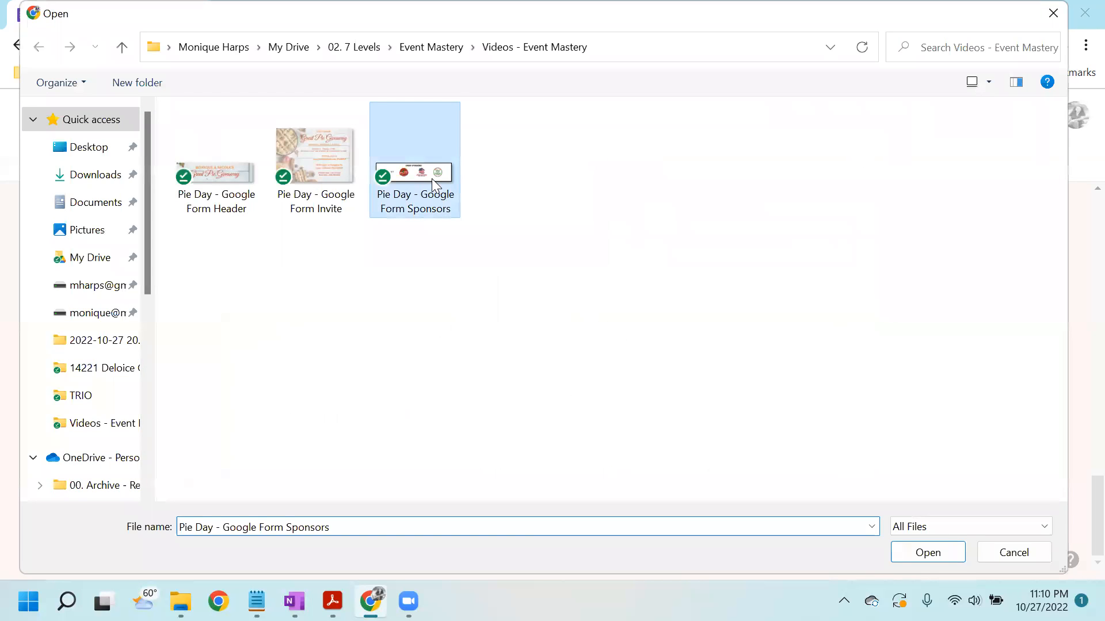
left_click(936, 559)
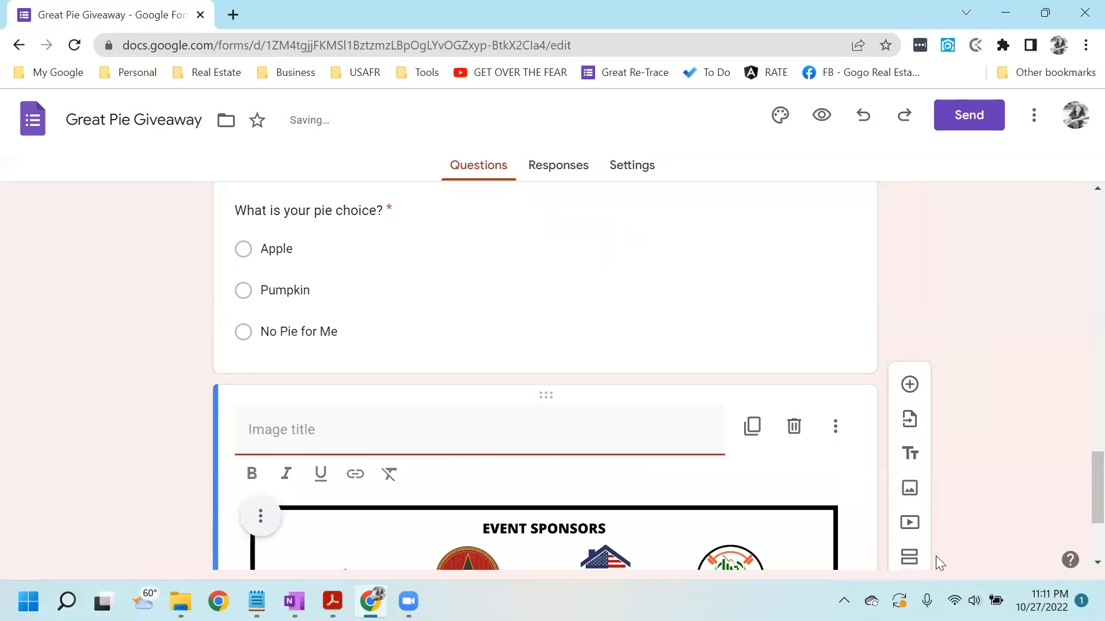
scroll(1078, 502, "down", 3)
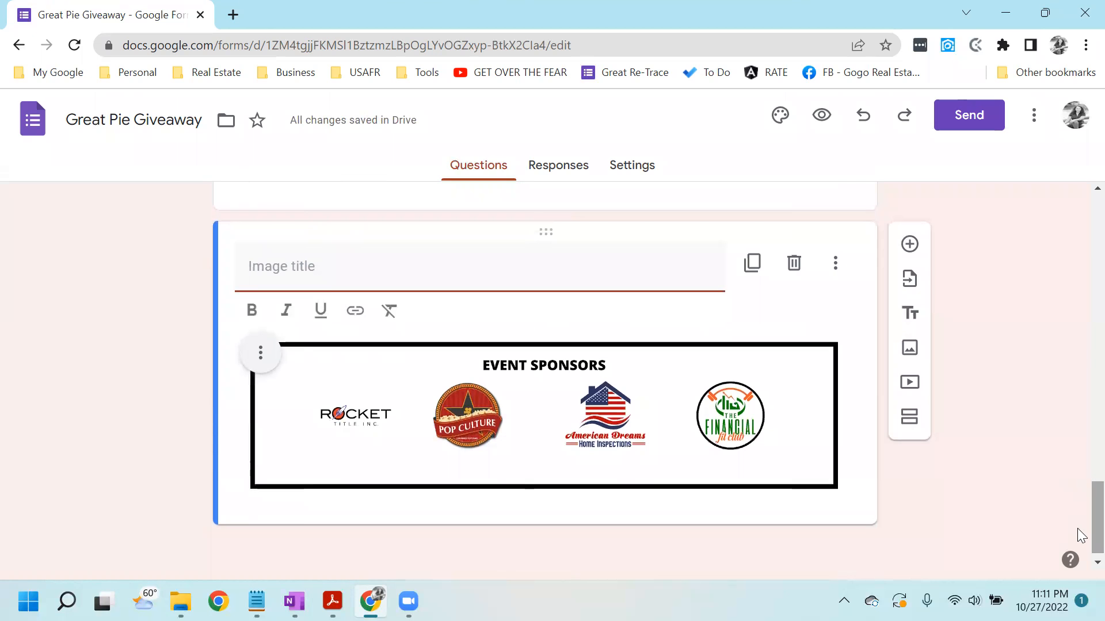
Step: Preview the form and check the header, invite image, questions, pie options and sponsors image, and return to the form editor
left_click_drag(1078, 529, 1074, 199)
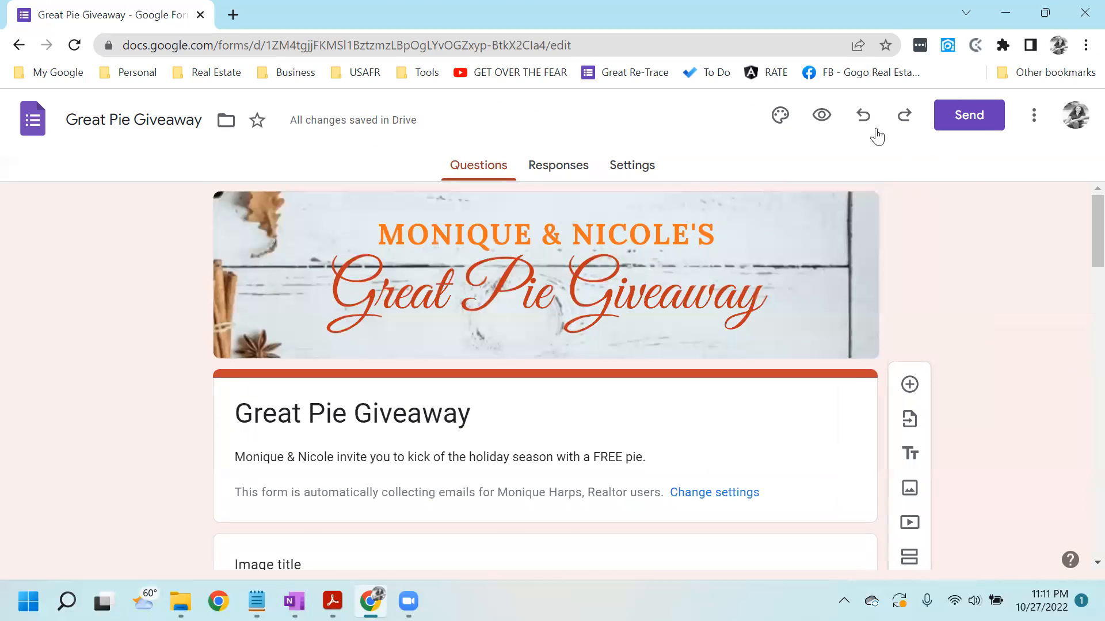
left_click(822, 115)
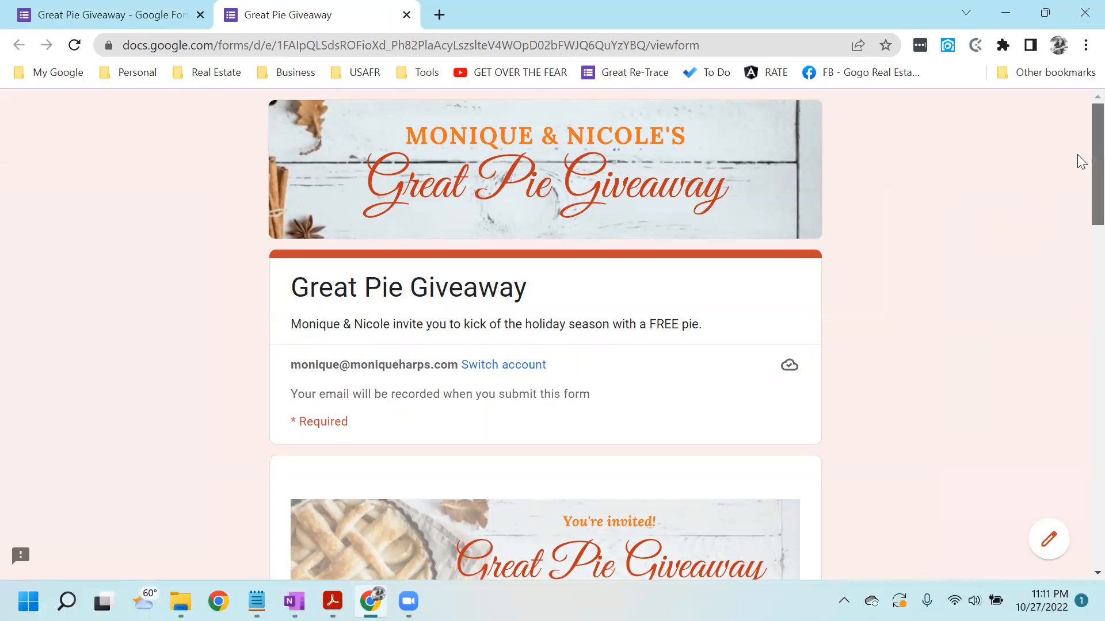
scroll(1077, 158, "down", 2)
scroll(1077, 155, "up", 2)
scroll(1077, 192, "down", 3)
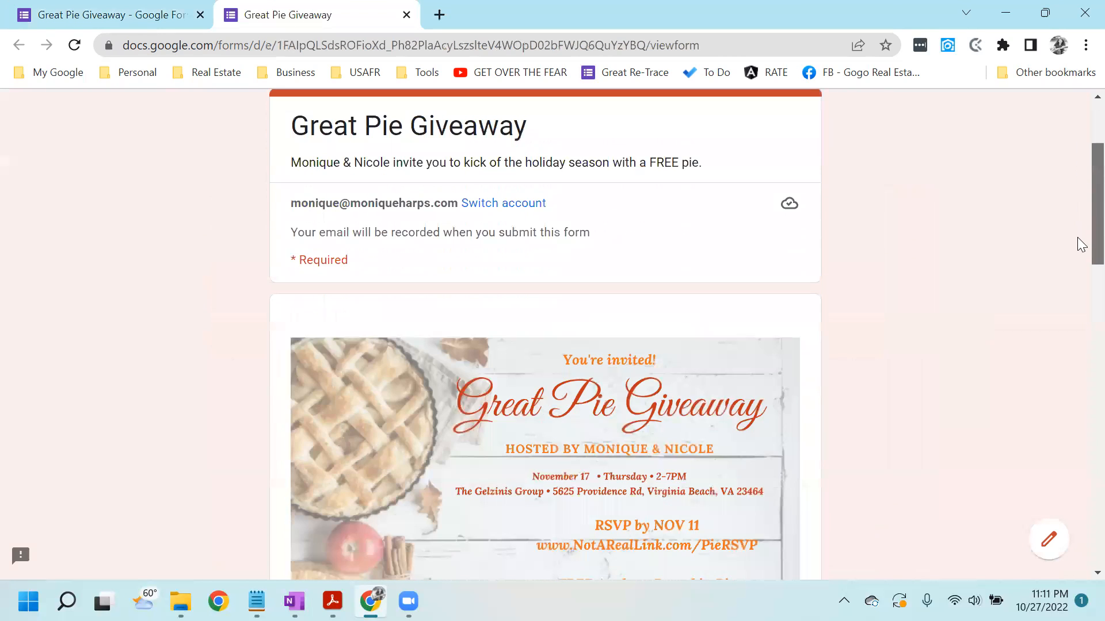
scroll(1082, 253, "down", 3)
scroll(1081, 253, "down", 8)
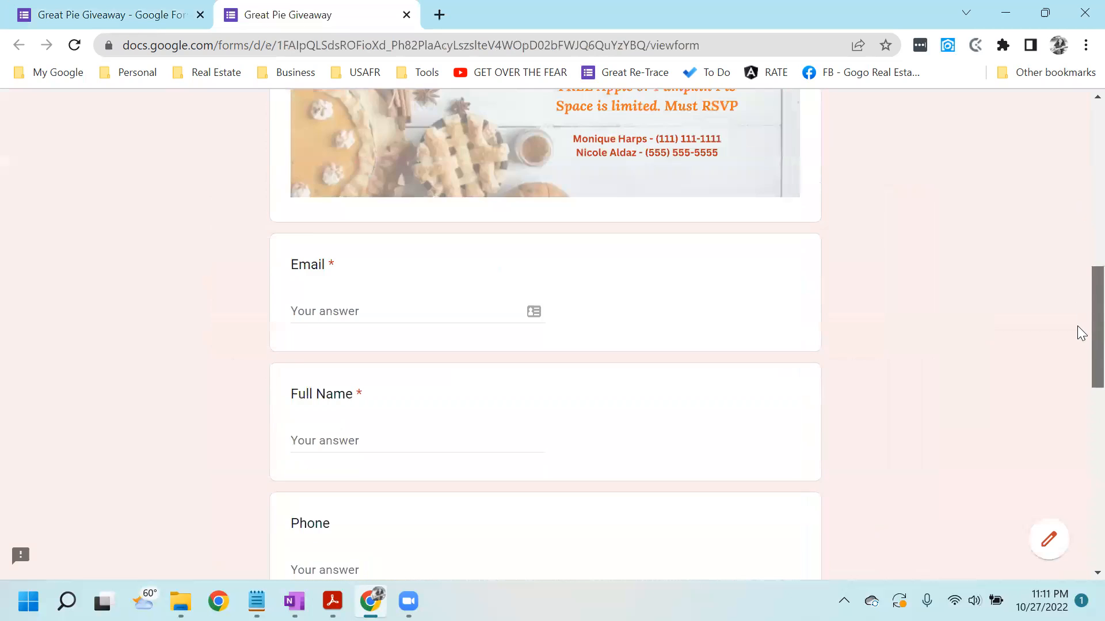
scroll(1077, 358, "down", 5)
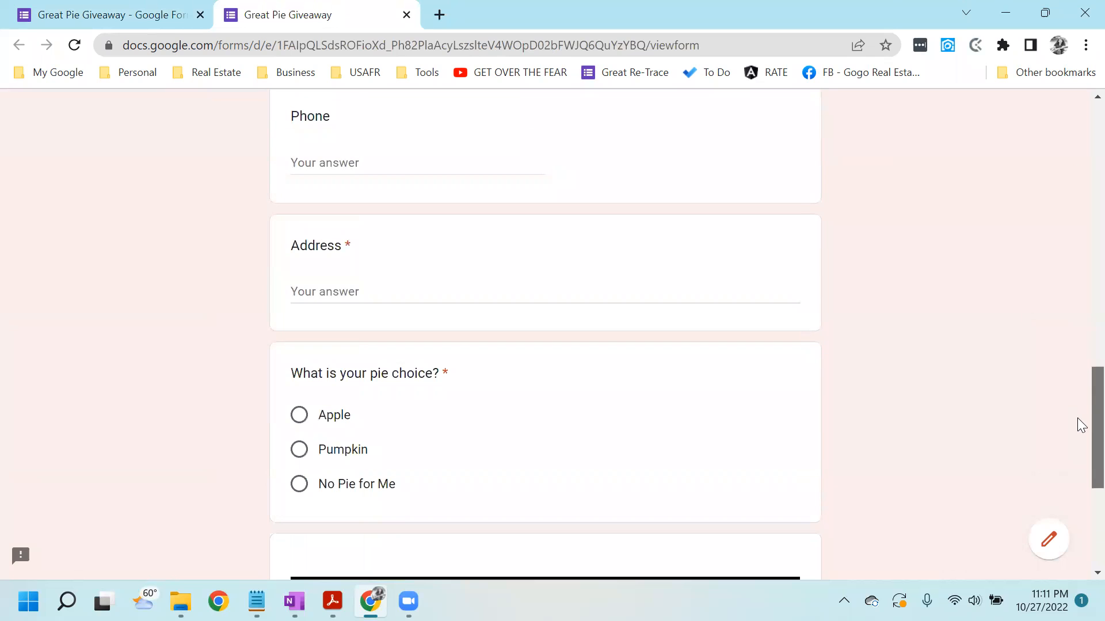
scroll(1081, 426, "down", 1)
scroll(1081, 438, "down", 3)
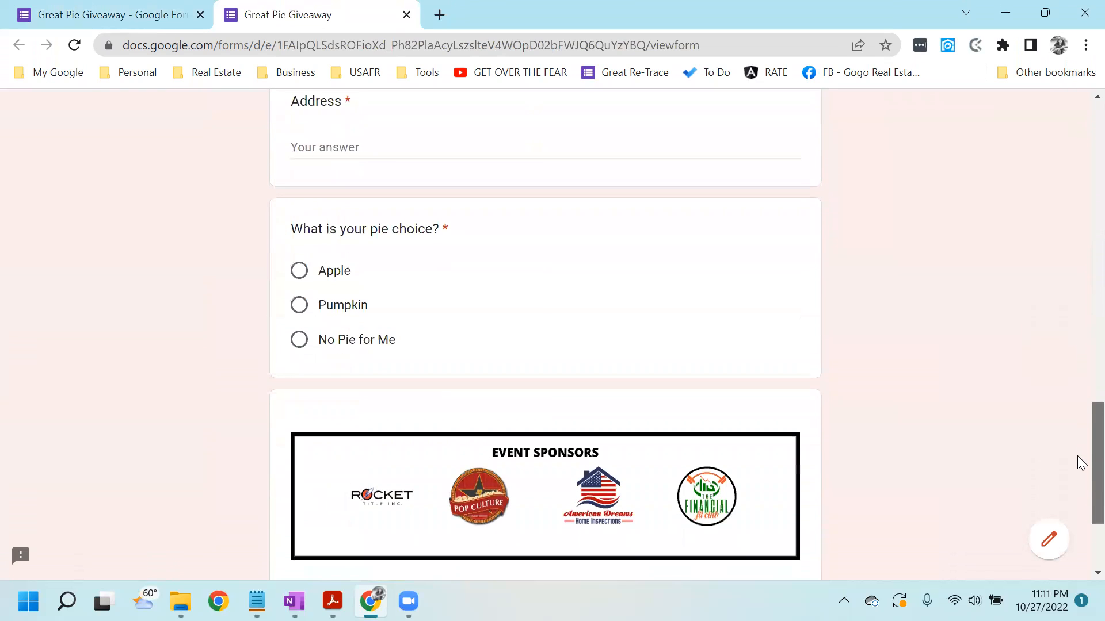
scroll(1081, 463, "down", 2)
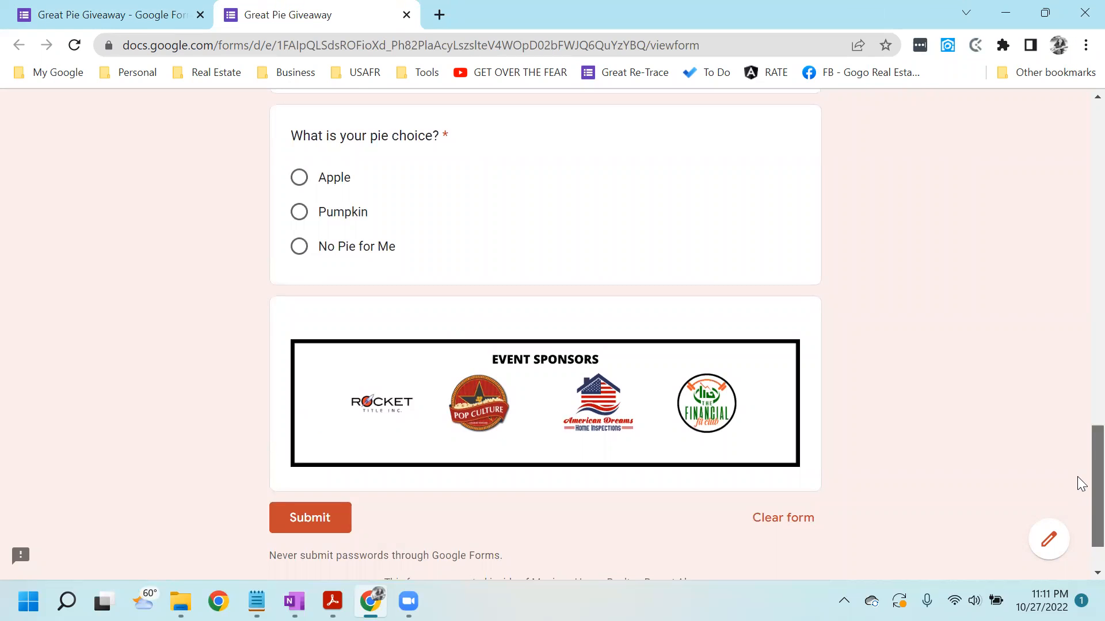
scroll(1077, 346, "up", 20)
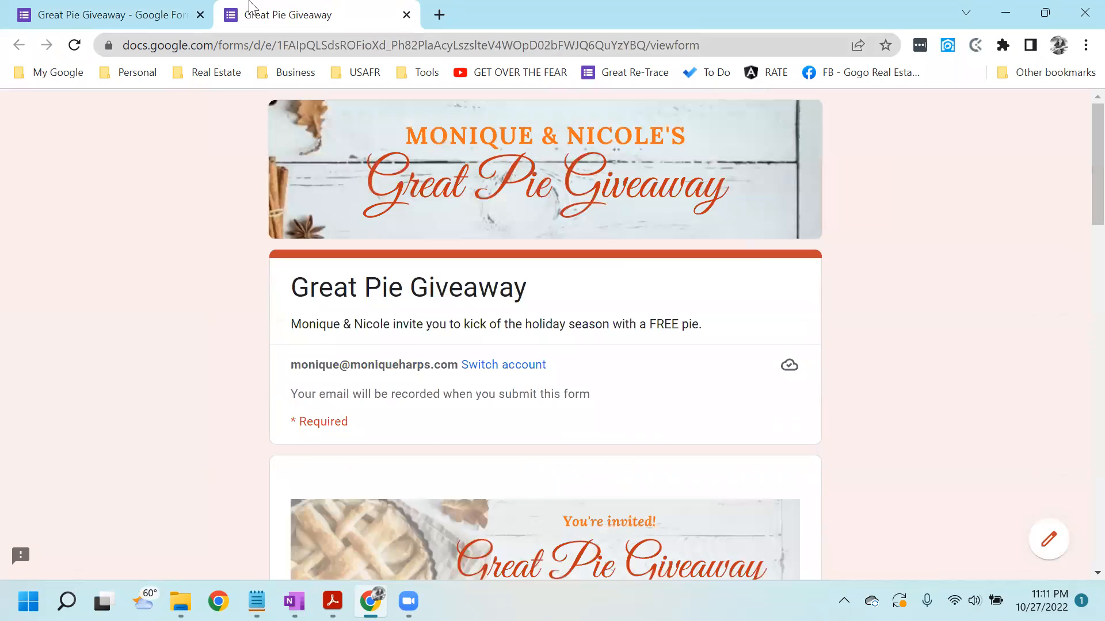
left_click(161, 8)
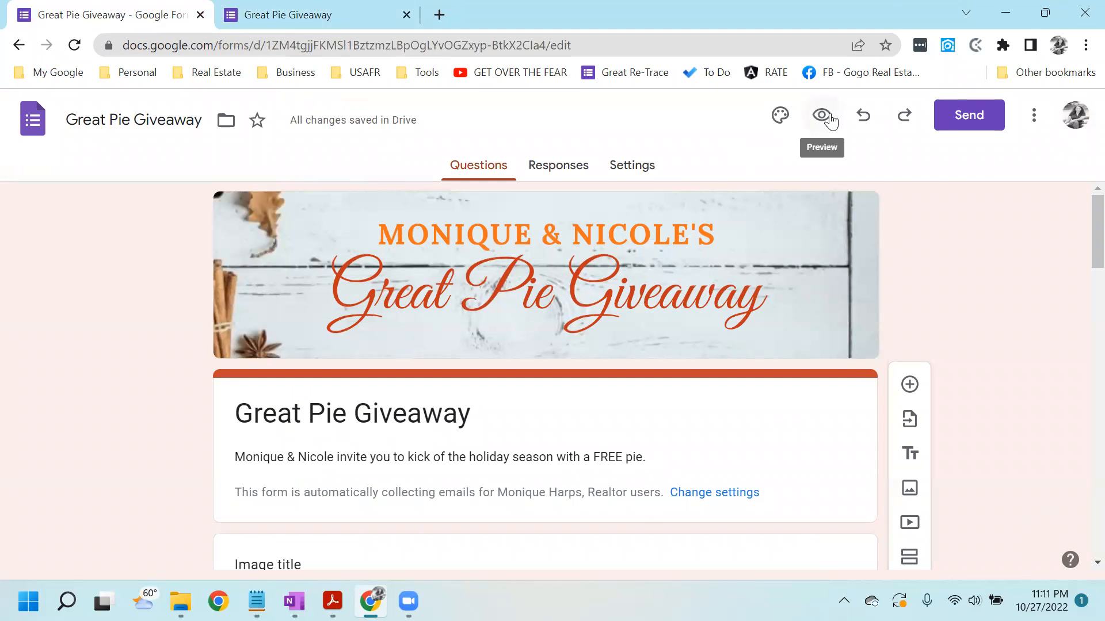
left_click(1034, 124)
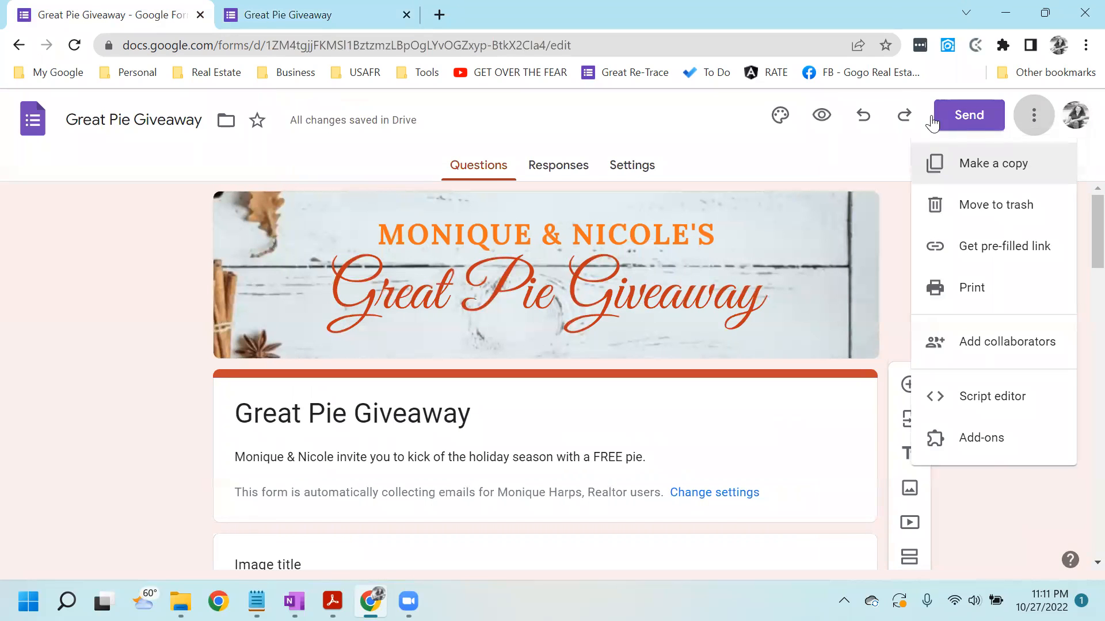
left_click(822, 124)
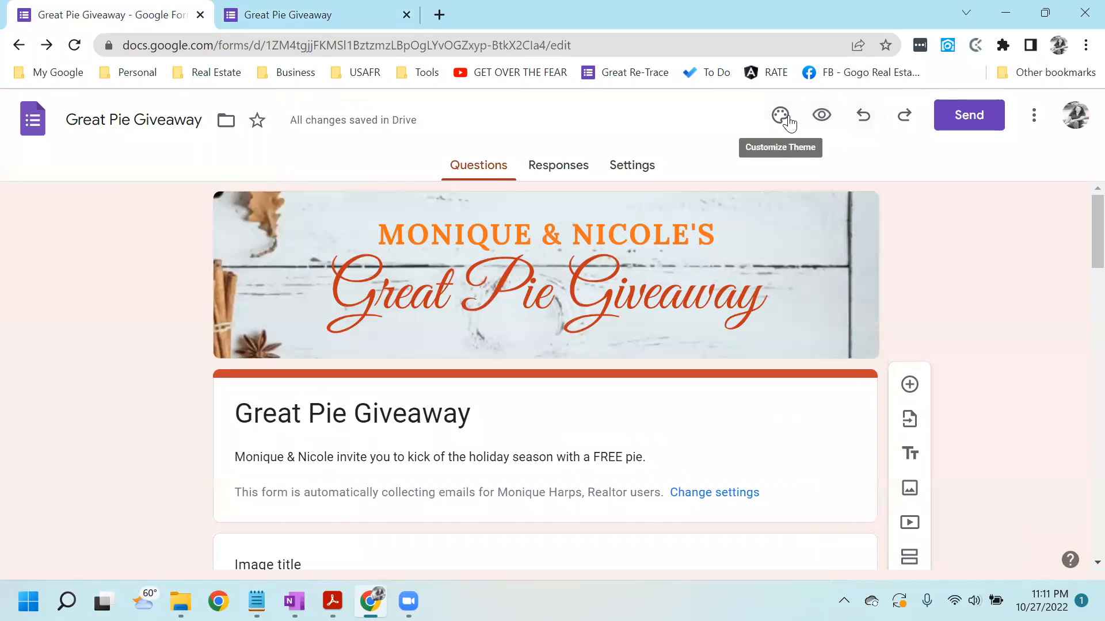
left_click(778, 119)
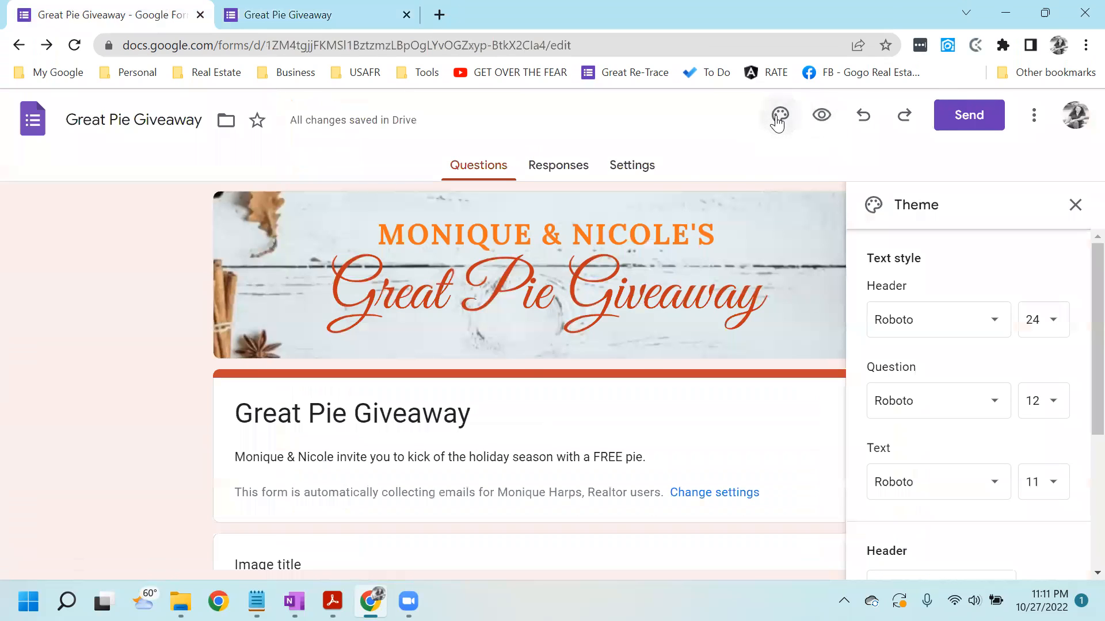
Step: Turn off the restriction to users in the organization in the form's response settings and close the theme options
left_click(634, 171)
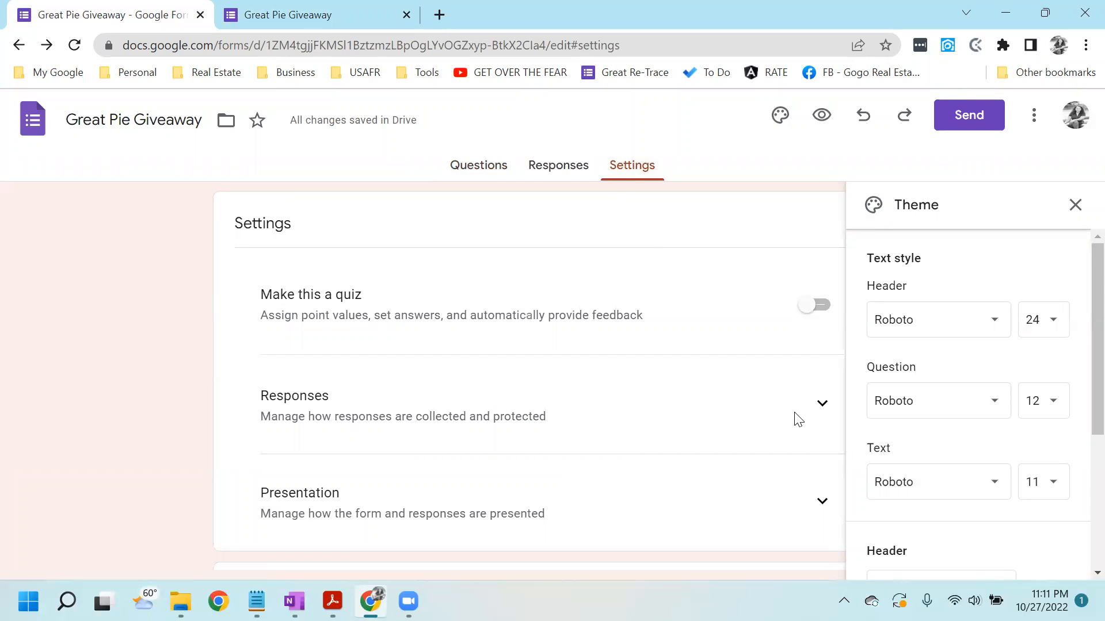
left_click(822, 409)
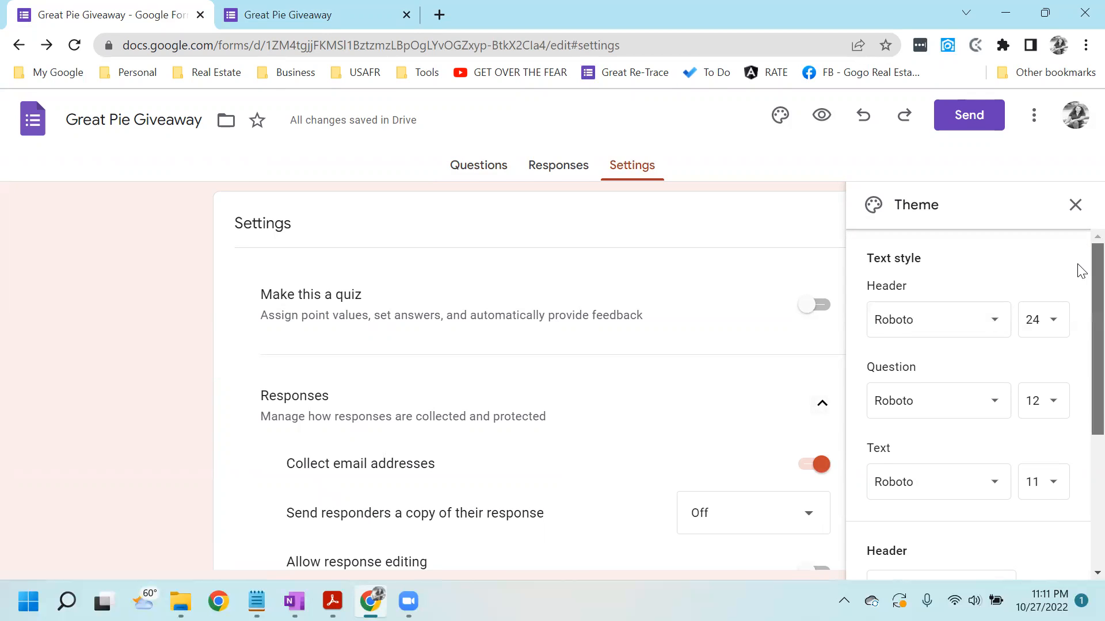
scroll(1081, 270, "down", 1)
scroll(1078, 293, "up", 1)
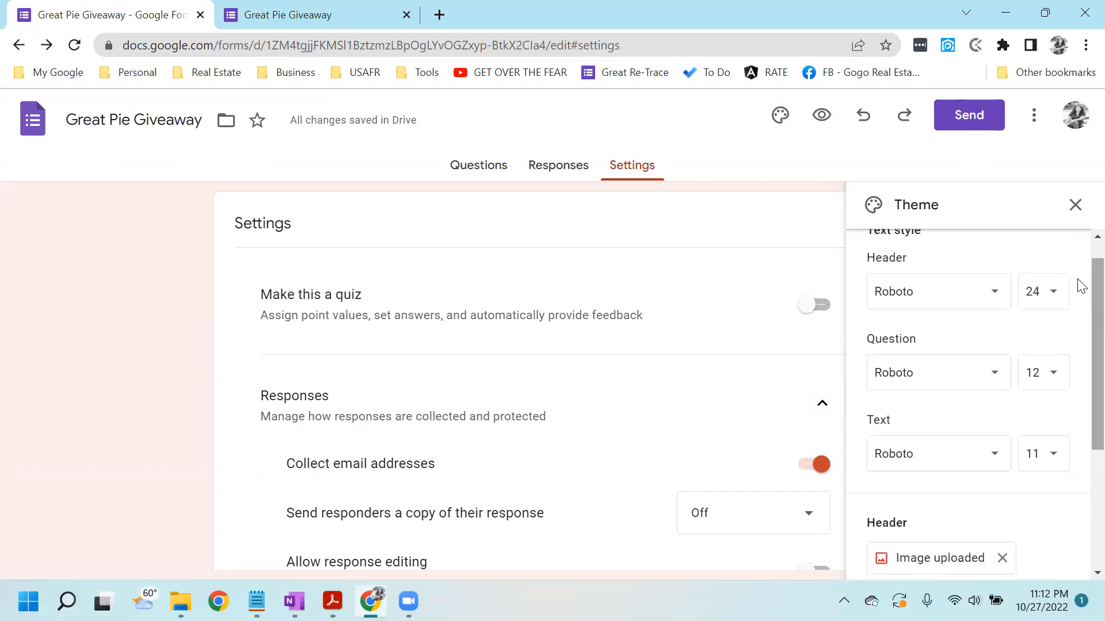
left_click(1082, 216)
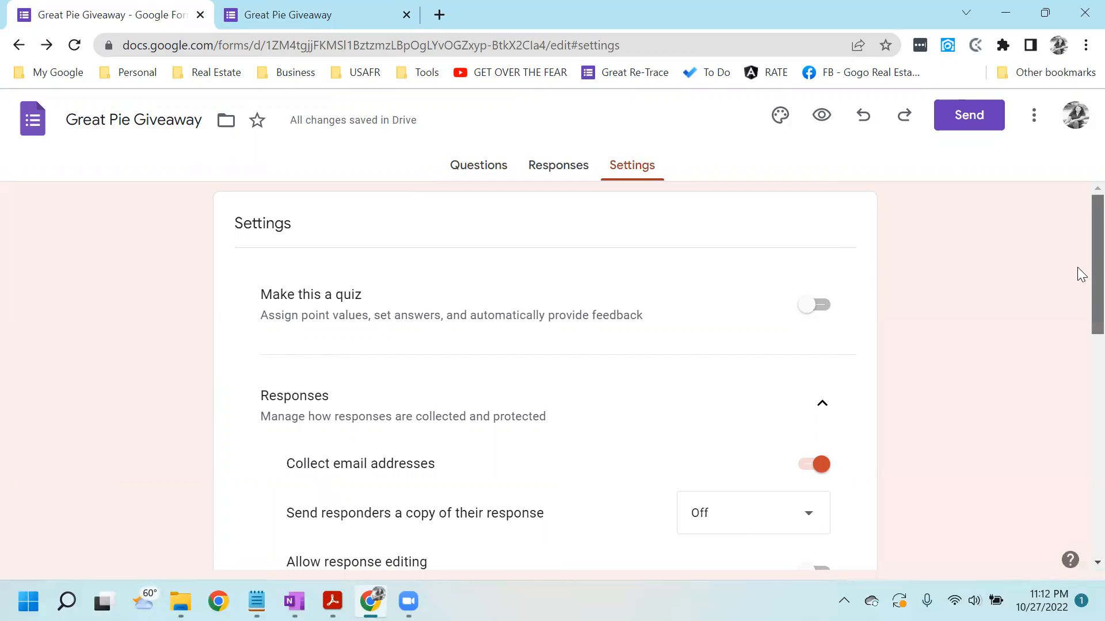
scroll(1077, 268, "down", 3)
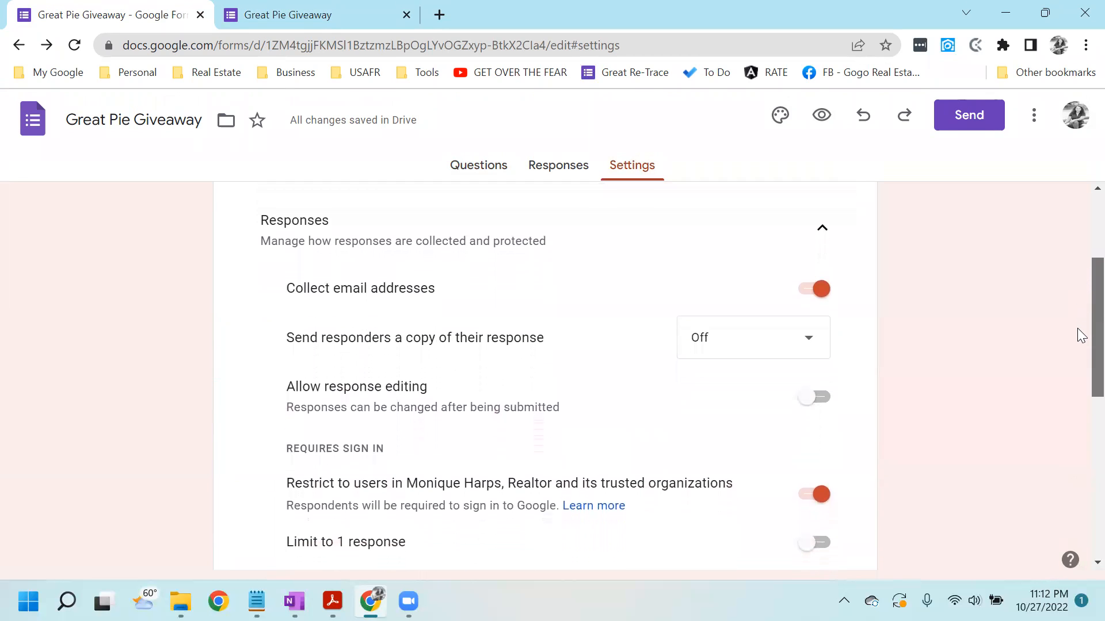
scroll(1079, 342, "down", 1)
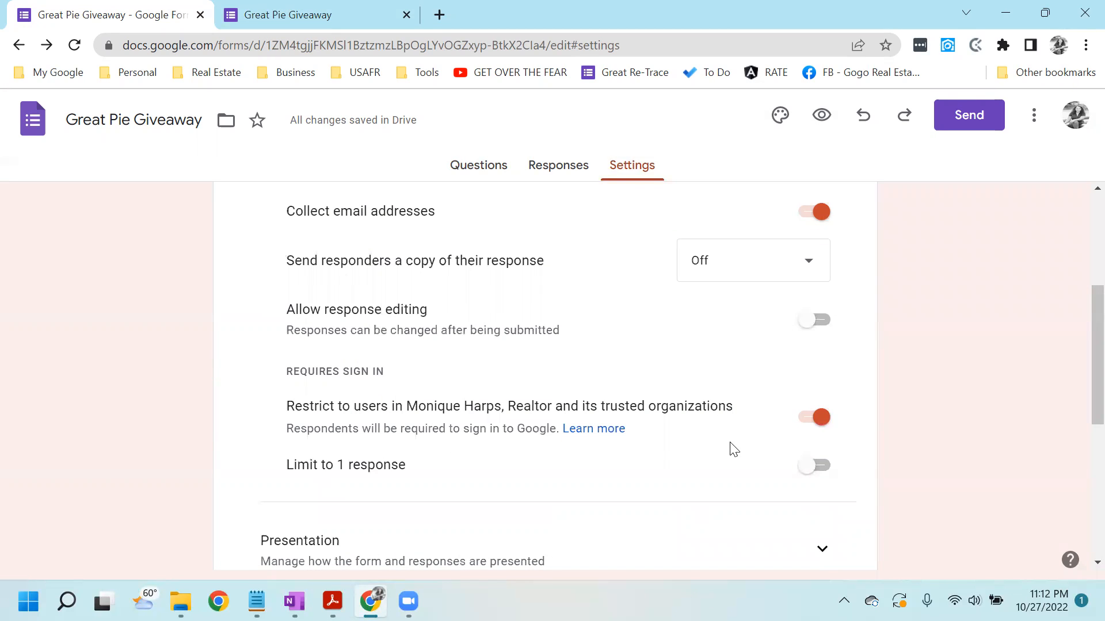
left_click(821, 420)
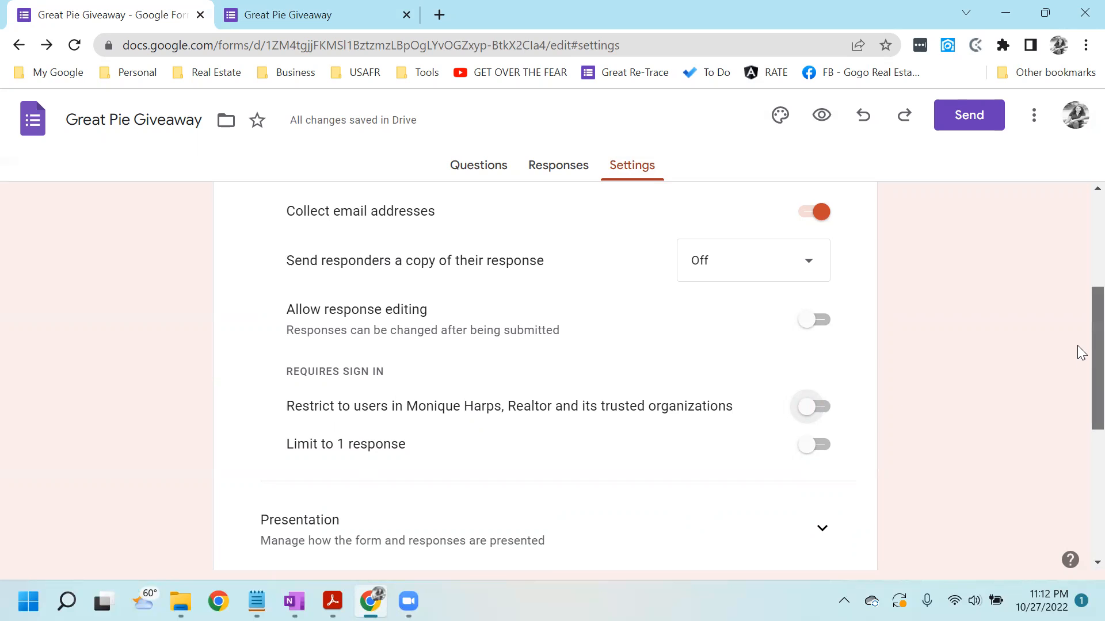
scroll(1077, 345, "down", 1)
scroll(1078, 375, "up", 2)
scroll(1082, 322, "up", 4)
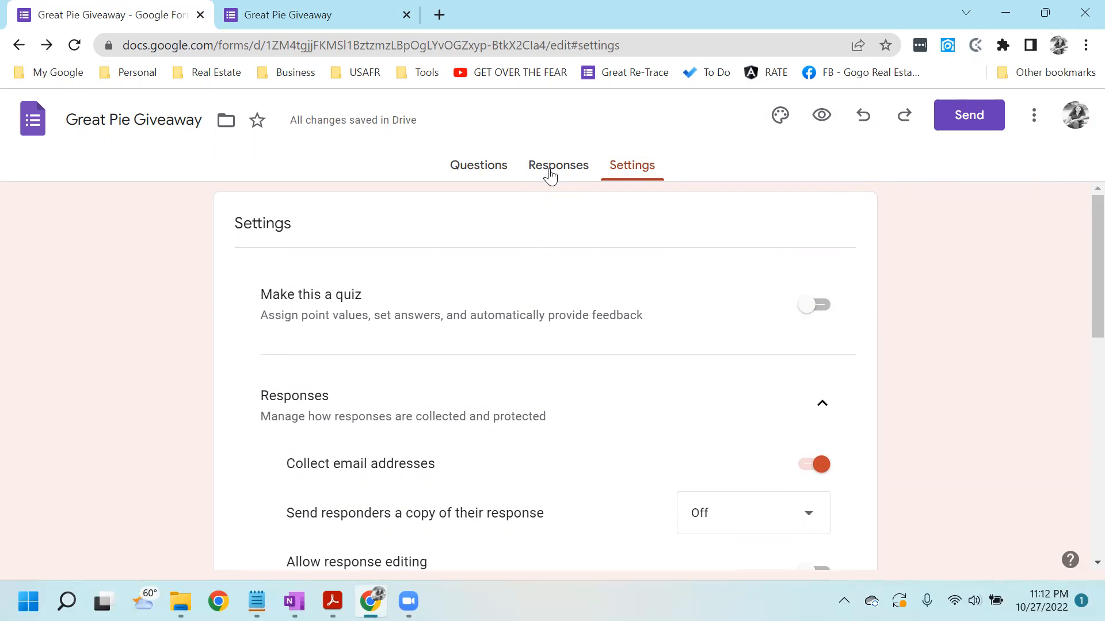
Step: Display the form's shareable link in the send options, shorten its URL, and close the send options
left_click(955, 120)
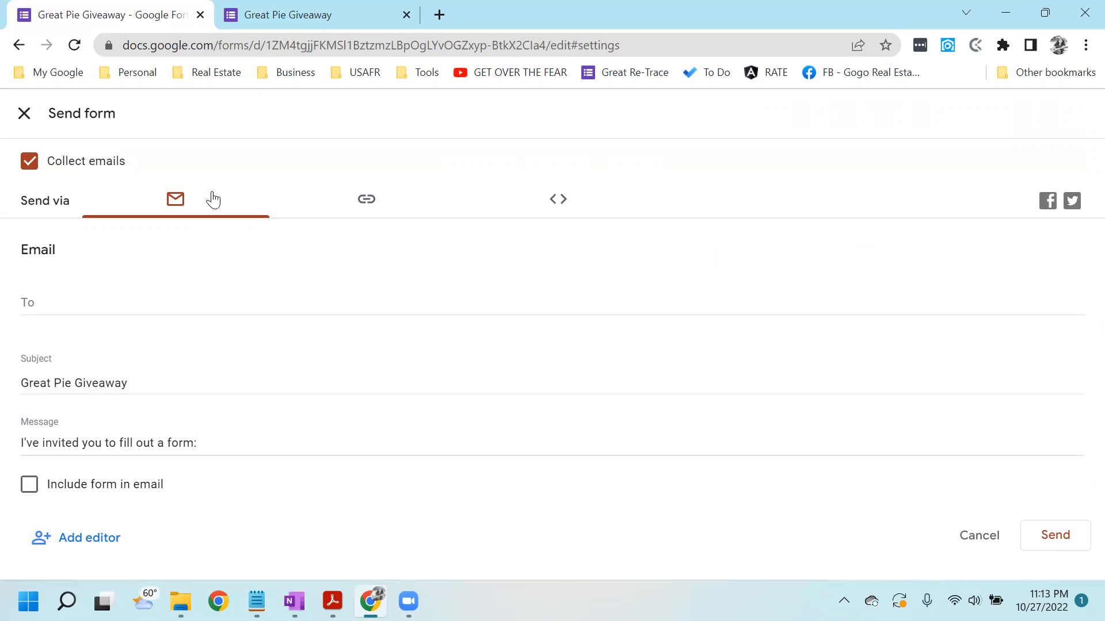
left_click(382, 217)
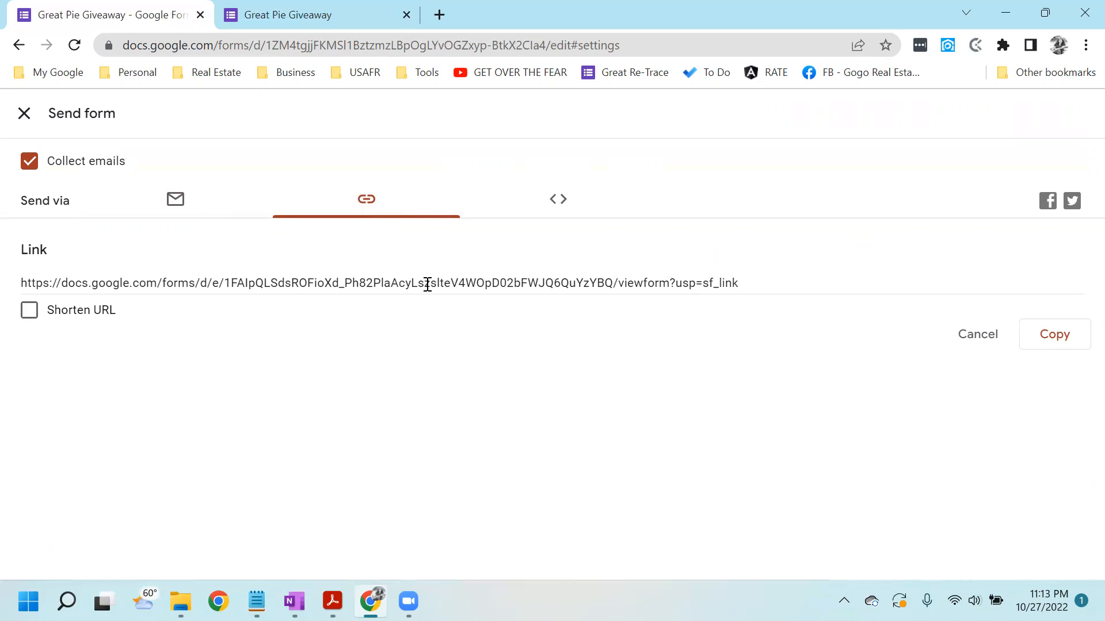
left_click(30, 312)
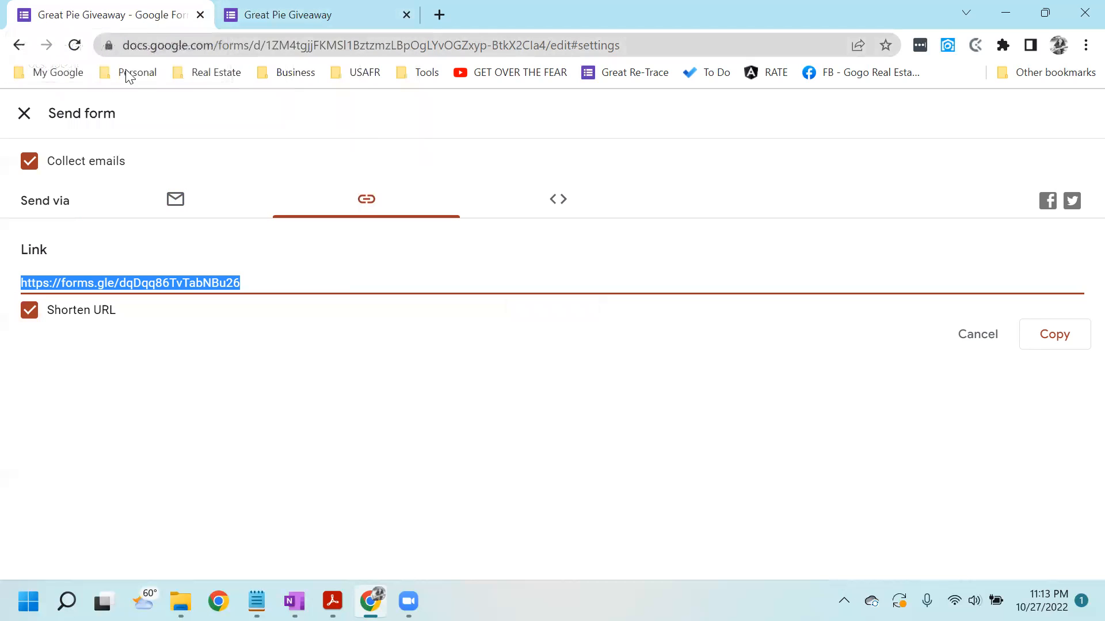
left_click(25, 121)
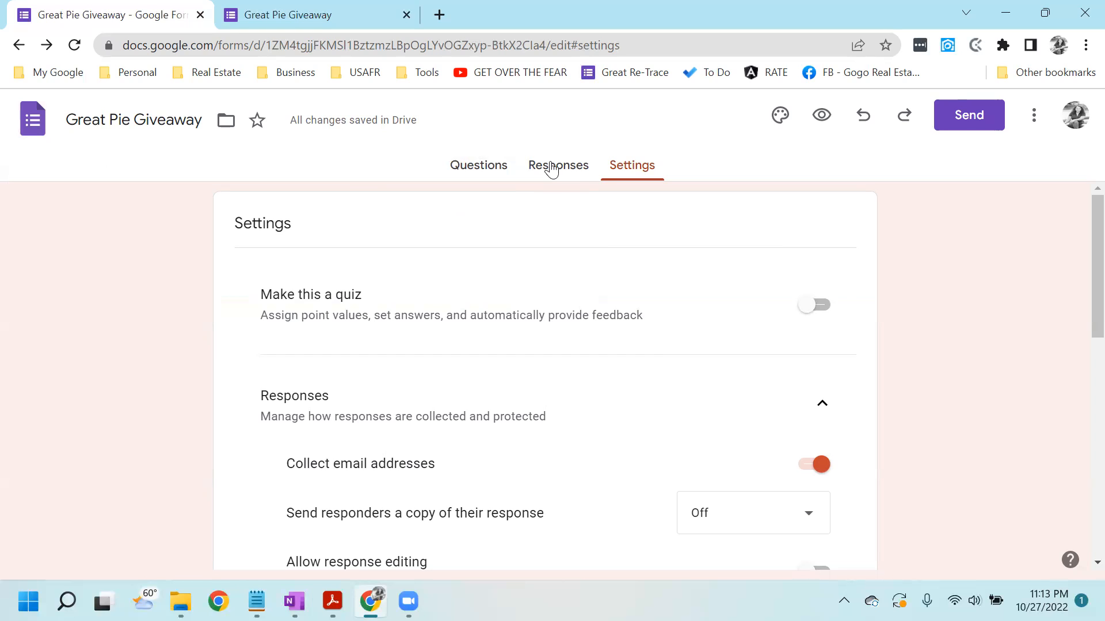
Step: Create a new spreadsheet as the destination for the form's responses, keeping the suggested name
left_click(551, 169)
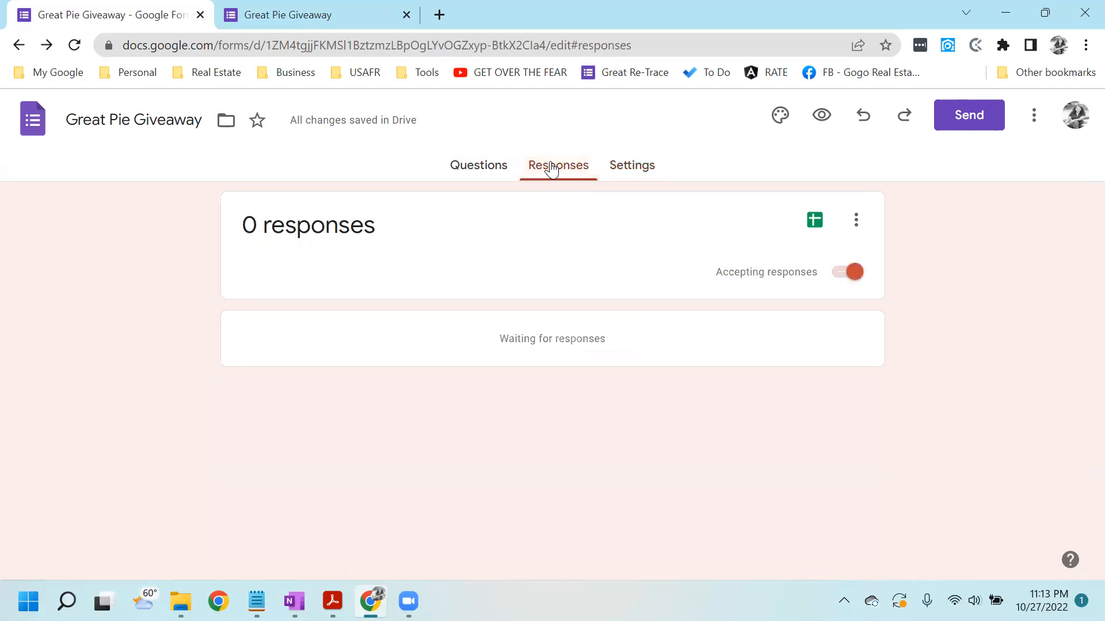
left_click(498, 172)
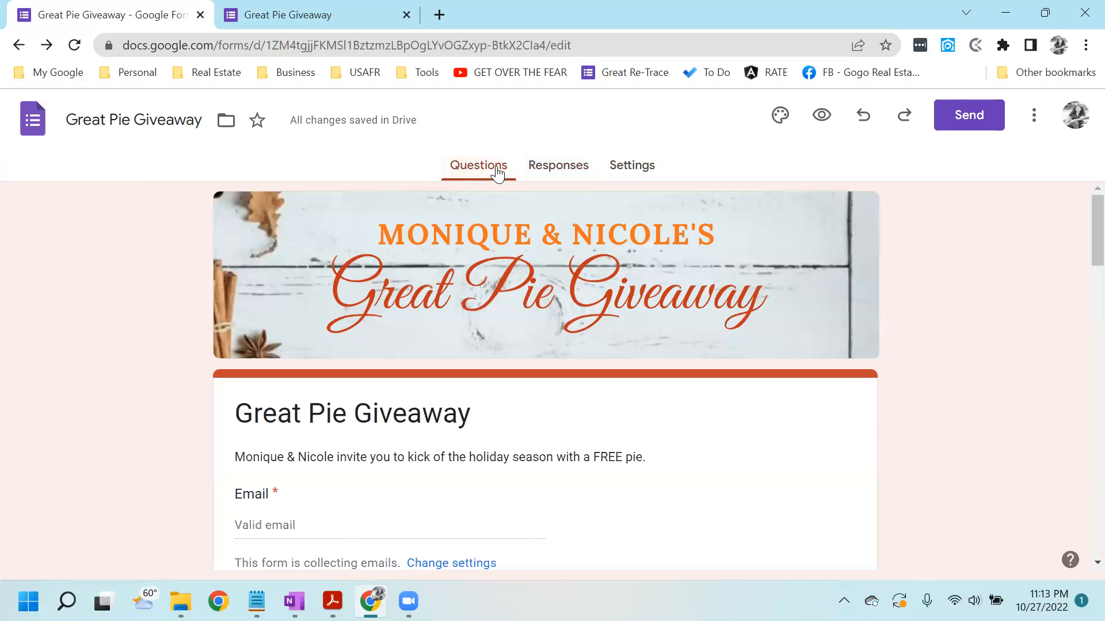
left_click(569, 171)
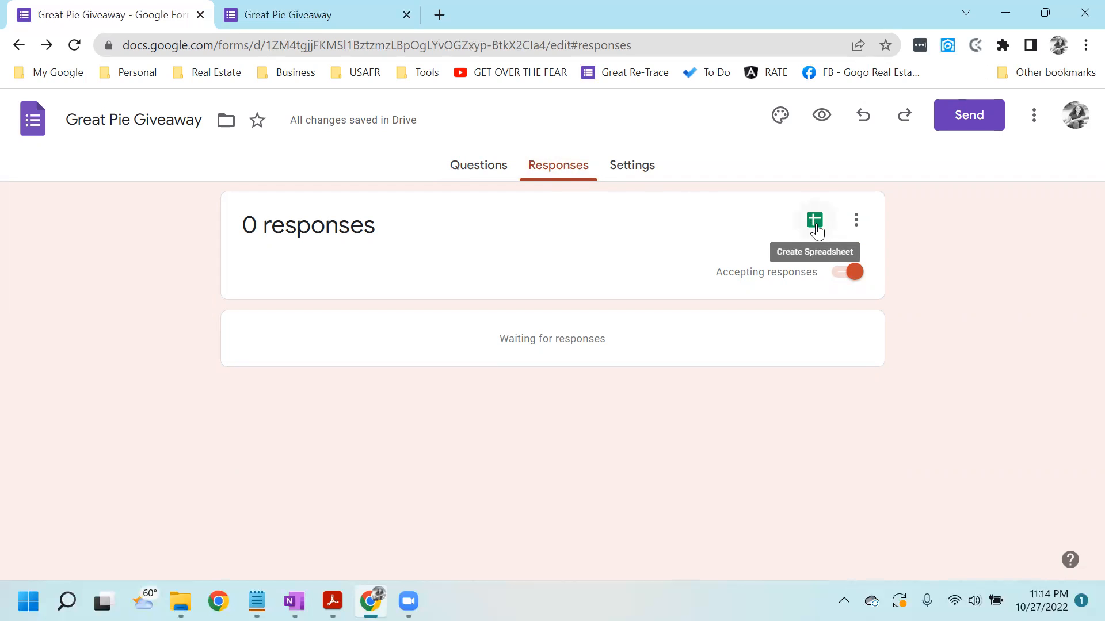
left_click(815, 221)
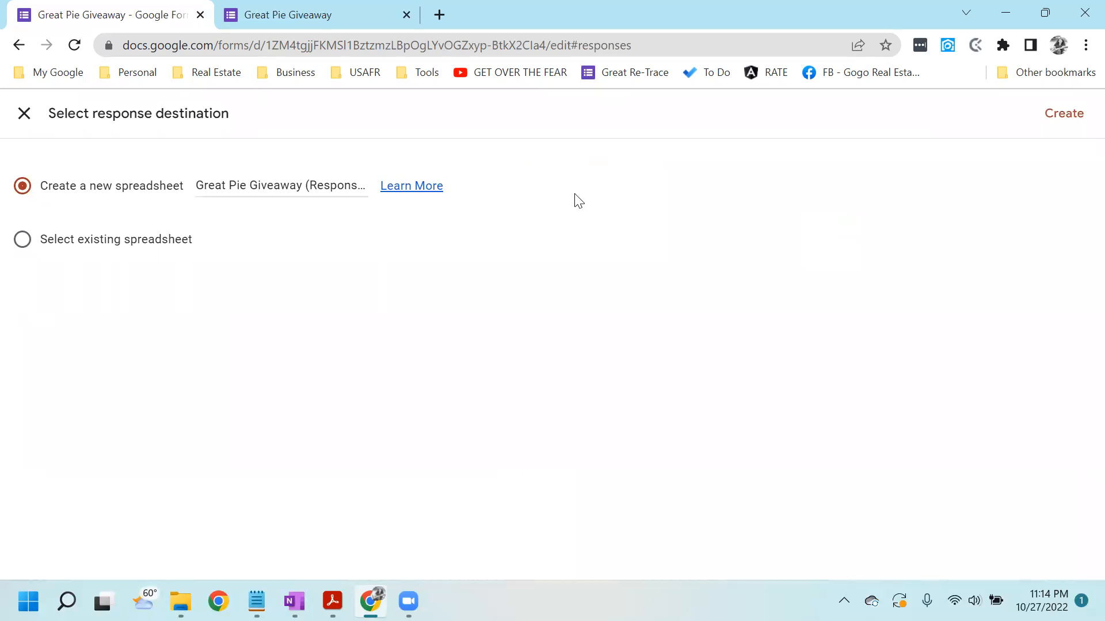
left_click(1061, 116)
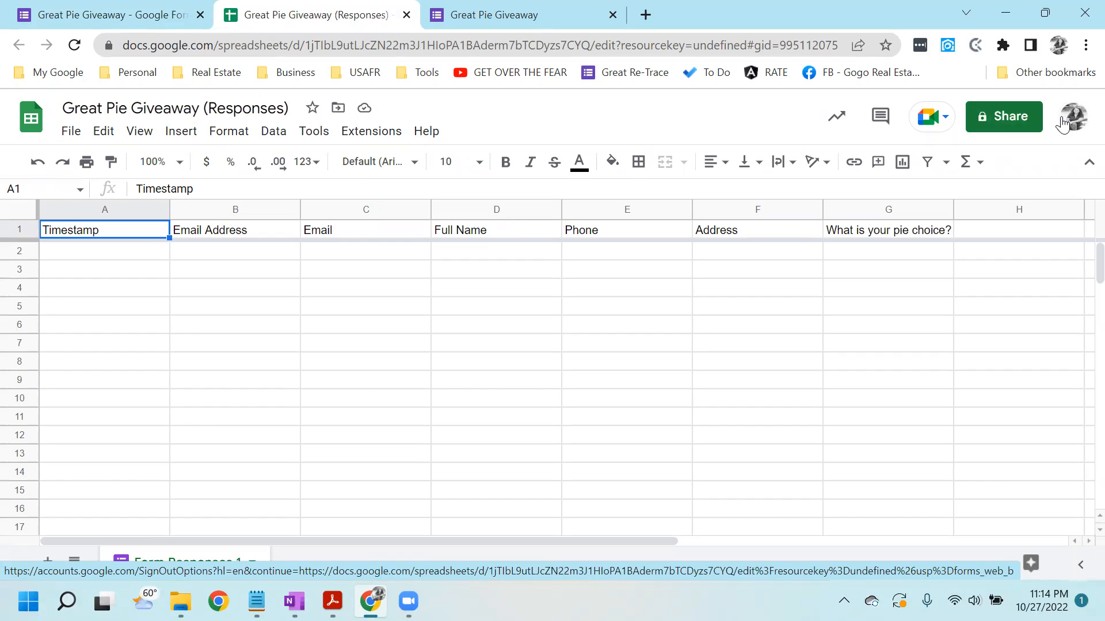
Step: Return to the form editor and look over the options for managing responses
left_click(147, 15)
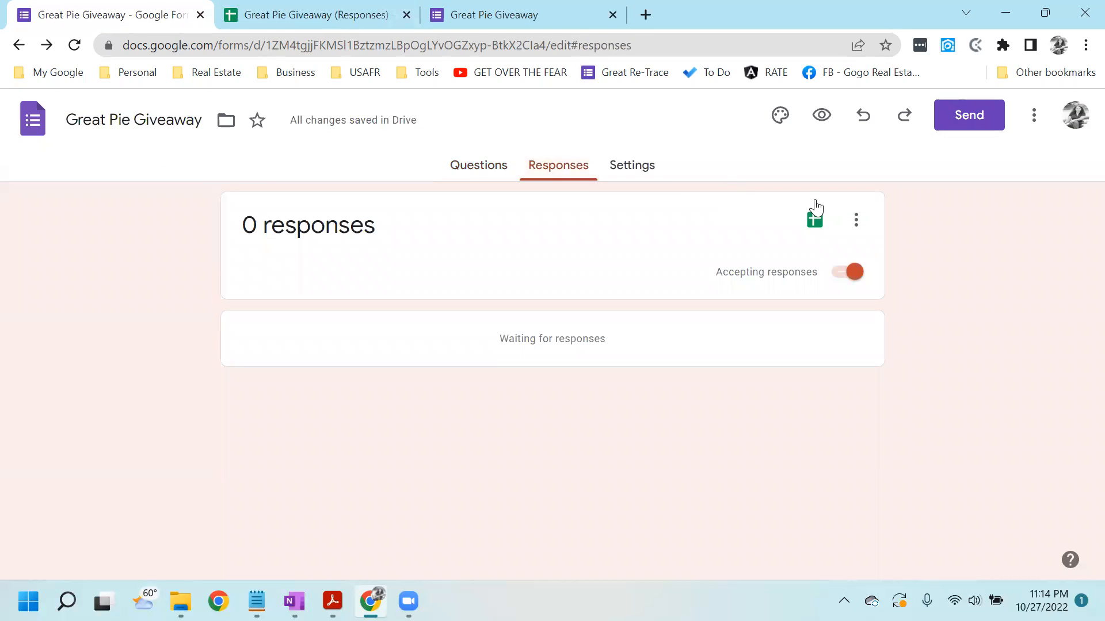
left_click(856, 222)
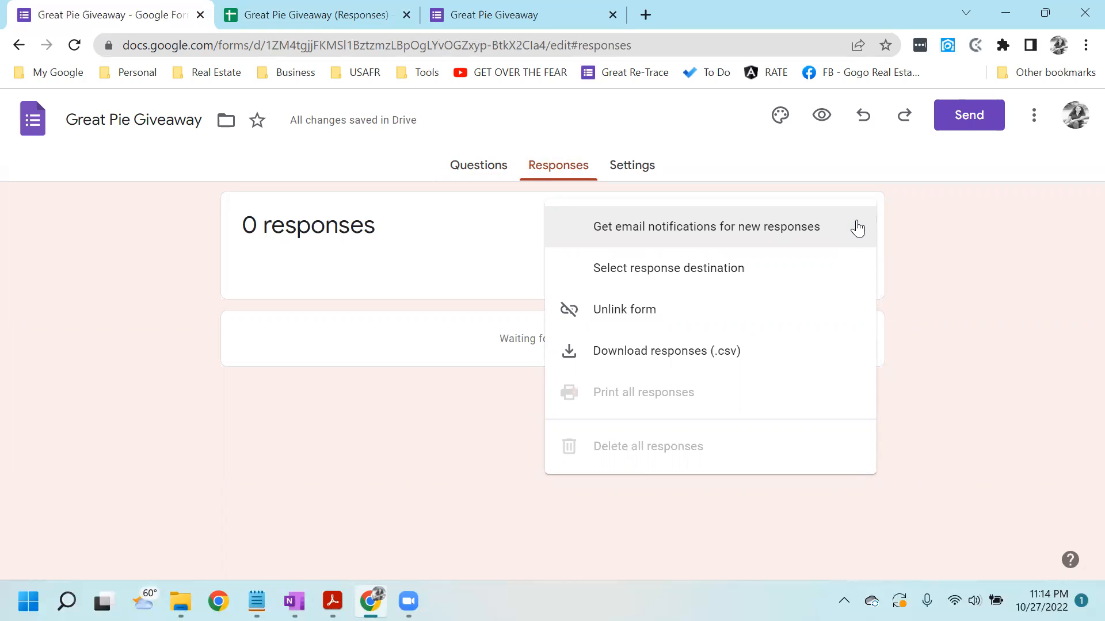
left_click(476, 244)
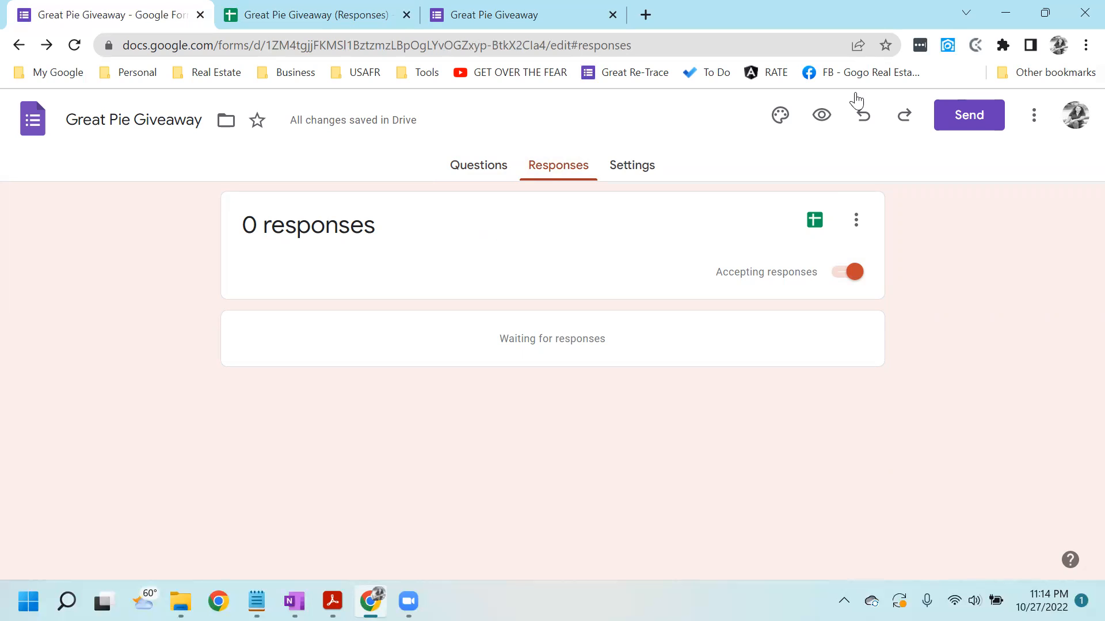
Step: Shorten the form's shareable link, copy it, and open it in a new browser tab
left_click(988, 111)
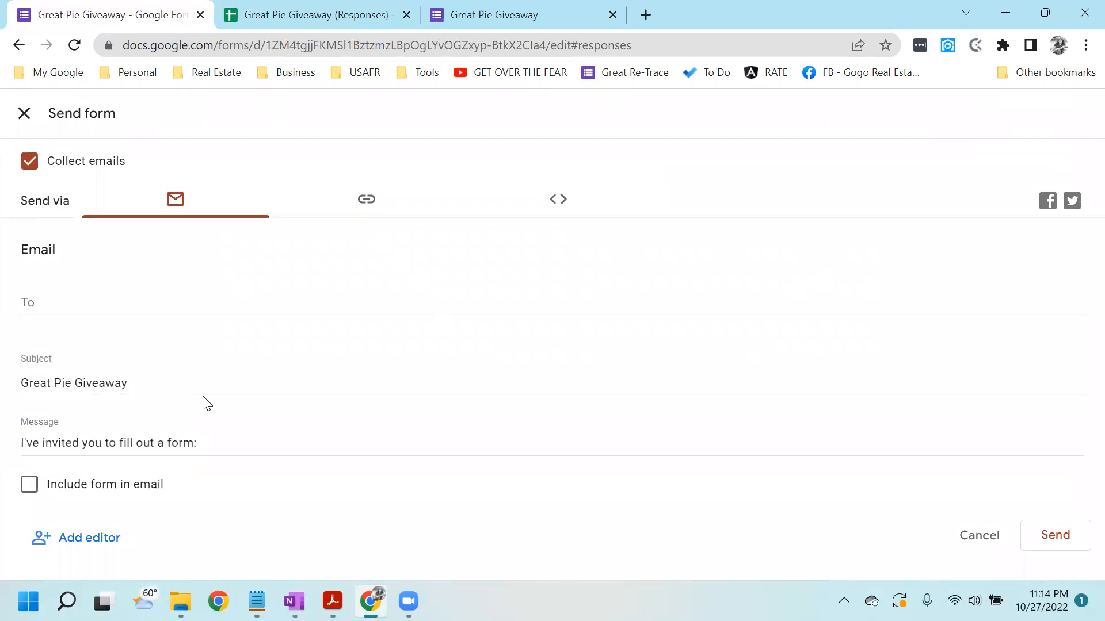
left_click(364, 212)
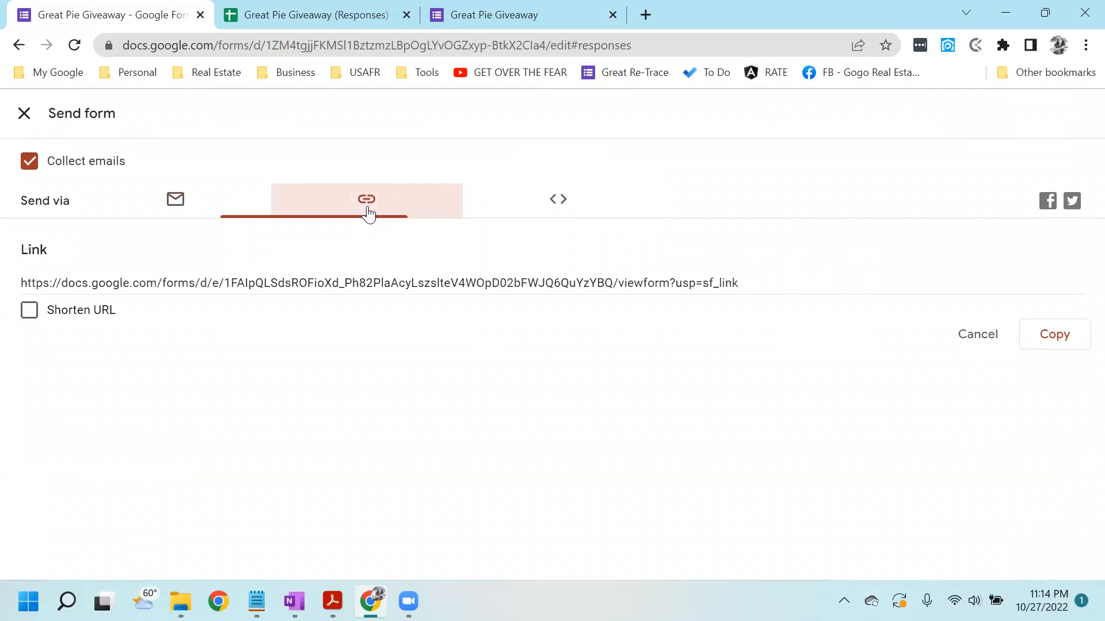
left_click(70, 314)
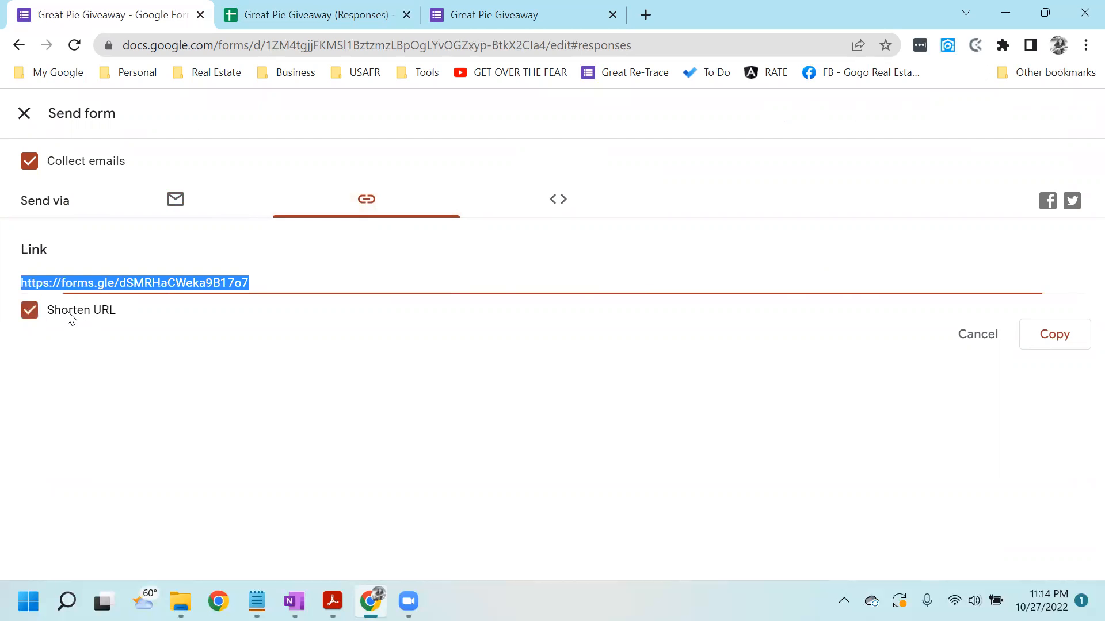
key("ctrl+c")
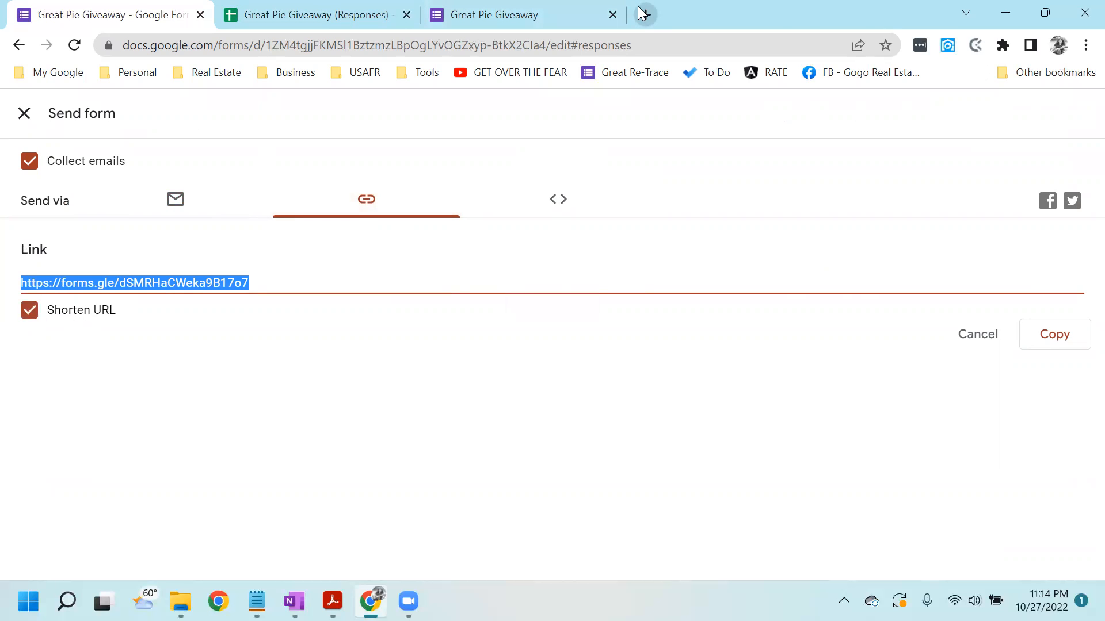
left_click(645, 15)
key("ctrl+v")
key("Return")
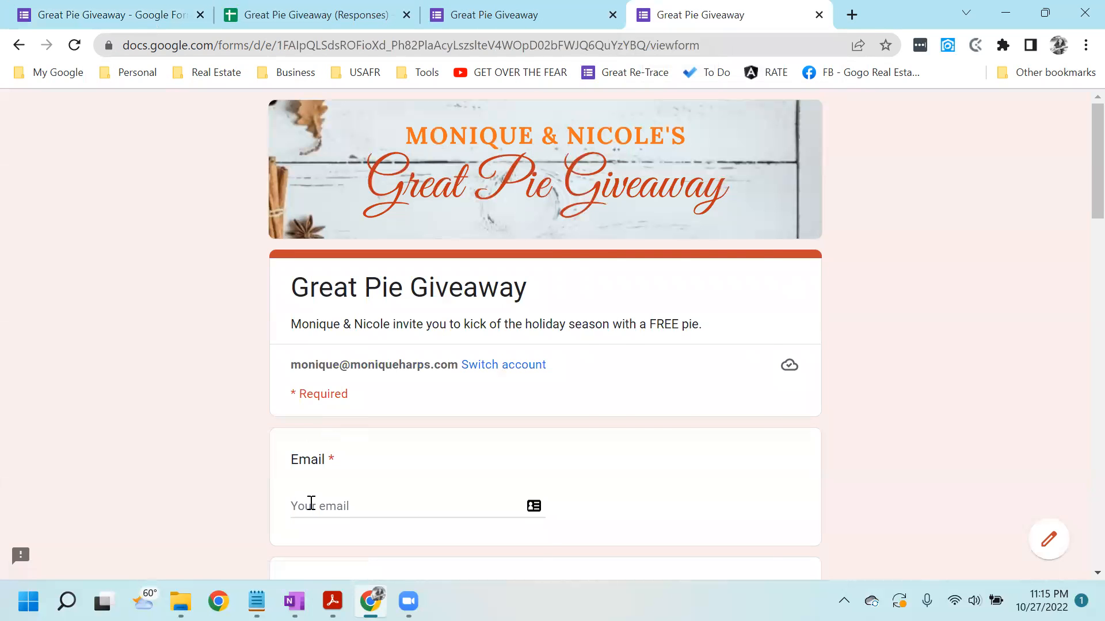
Step: Fill in the respondent's email, full name and phone on the live form using the saved autofill contact
left_click(310, 503)
left_click(662, 203)
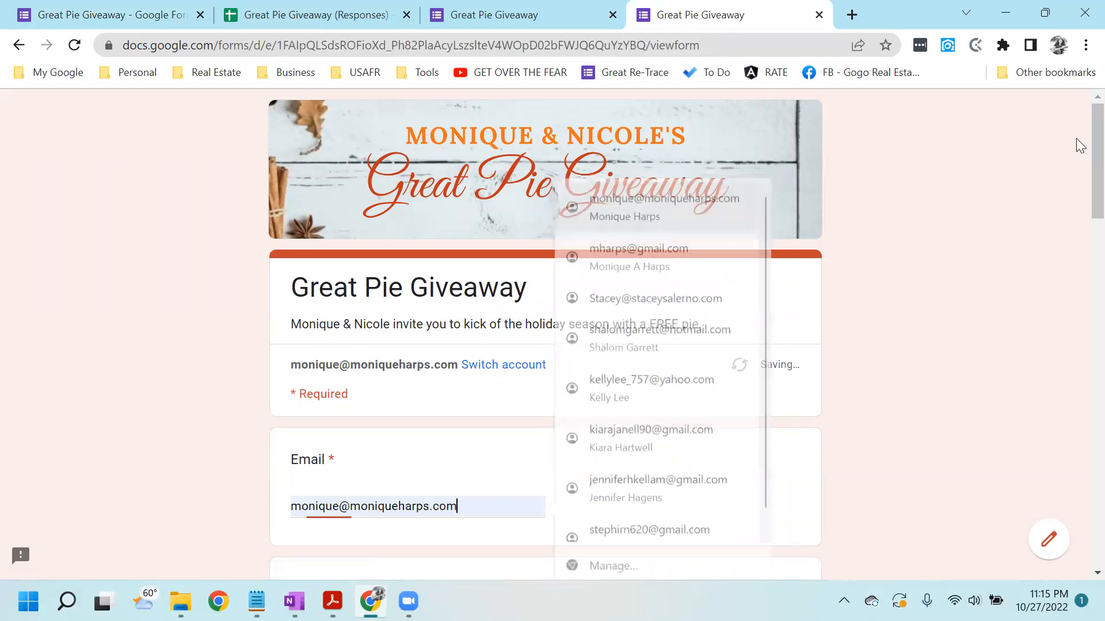
scroll(1080, 172, "down", 10)
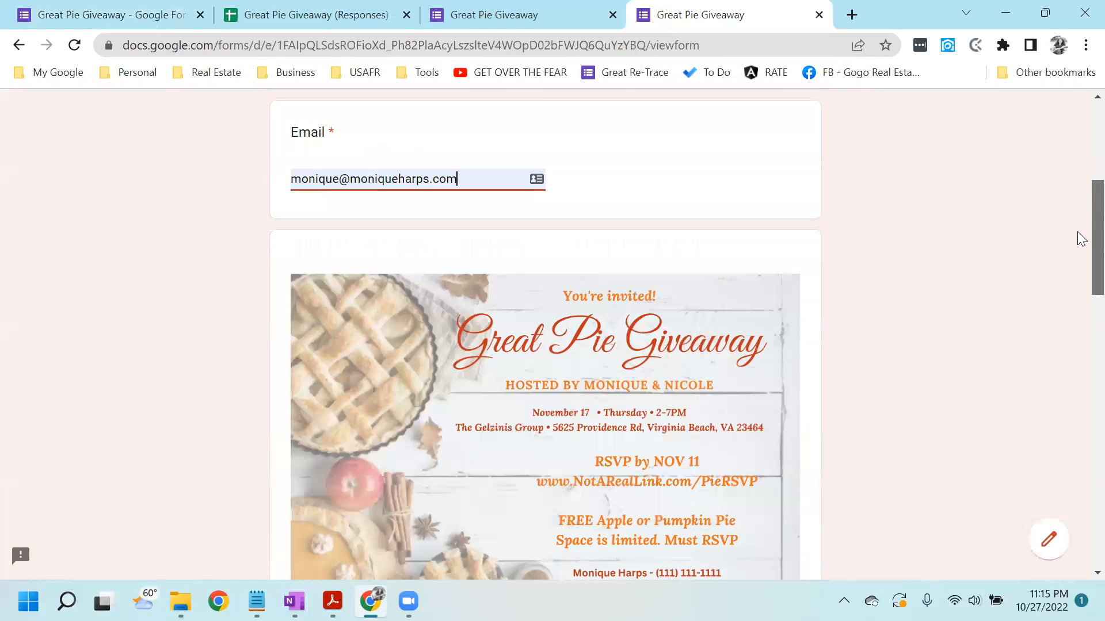
scroll(1081, 368, "down", 6)
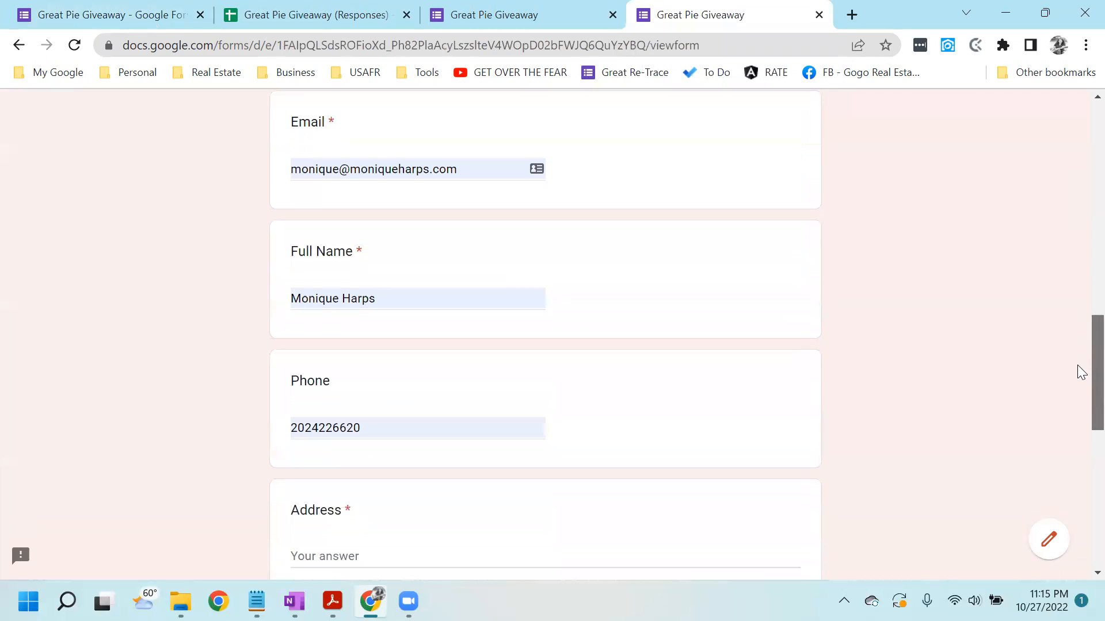
scroll(1079, 403, "down", 4)
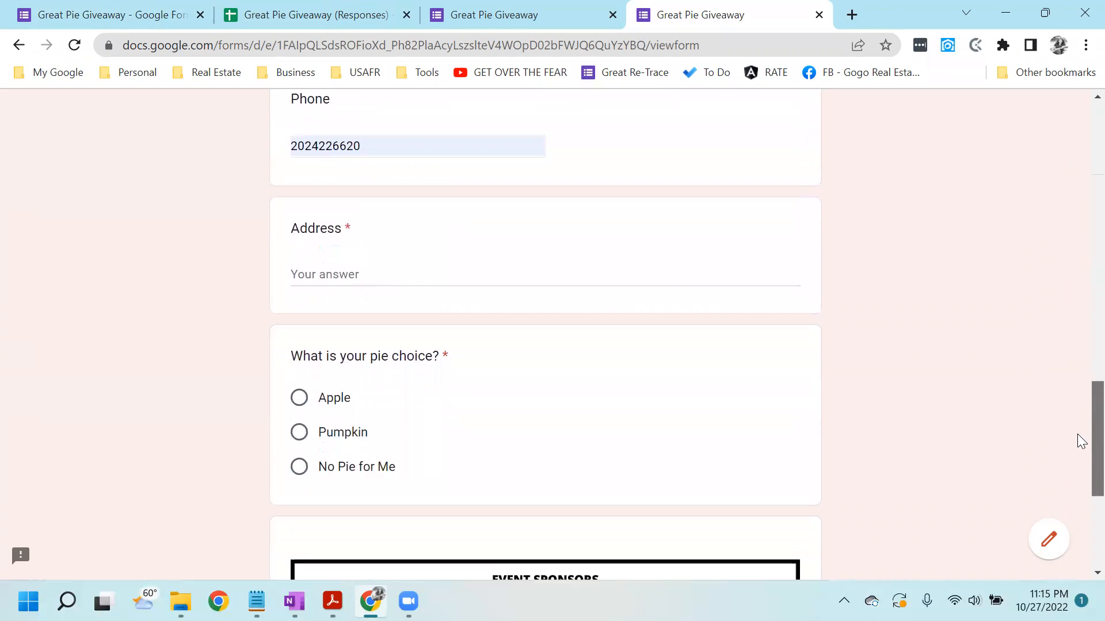
Step: Fill in the address, select Apple as the pie choice, and submit the test response
left_click(444, 225)
type("123")
left_click(329, 354)
scroll(1077, 434, "down", 5)
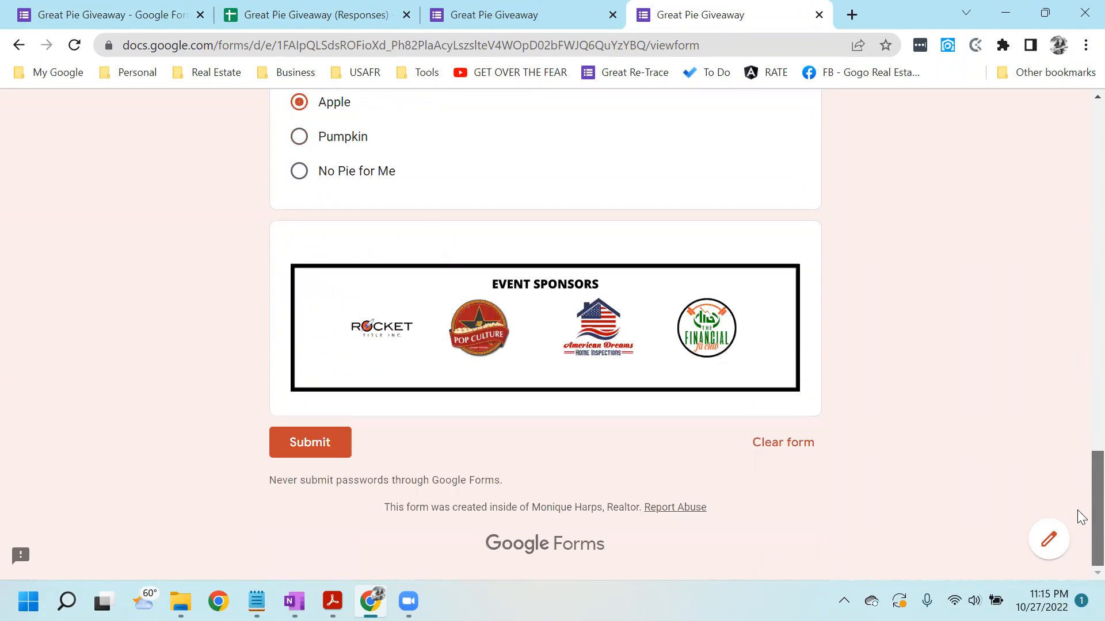
left_click(319, 437)
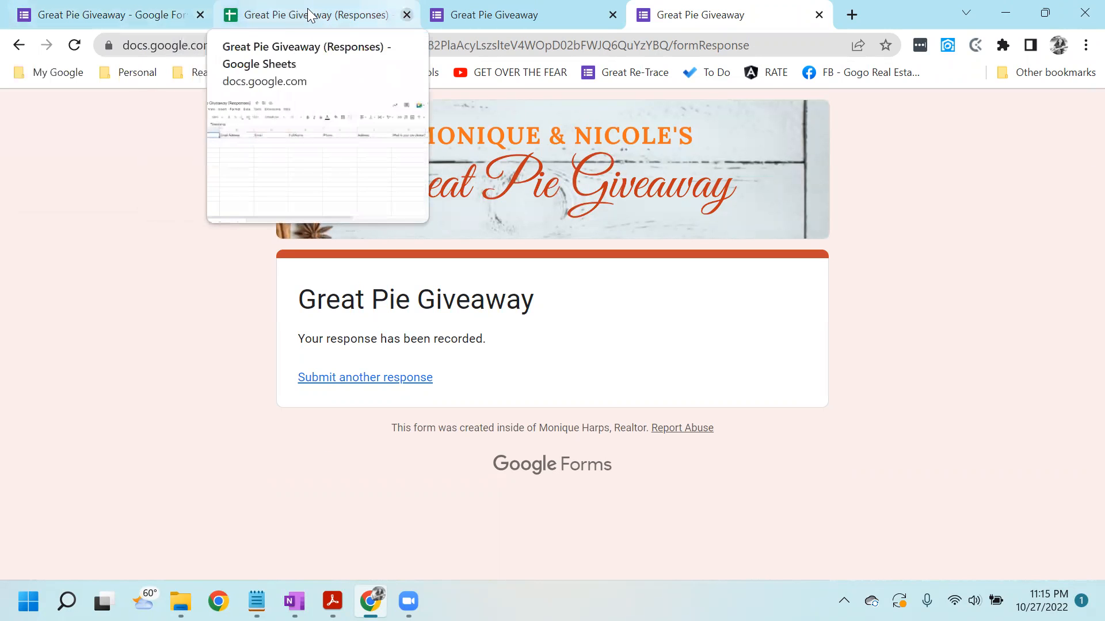
Step: Check the submitted test response in the form's response summary and in the linked spreadsheet, and return to the form editor
left_click(362, 15)
left_click(114, 17)
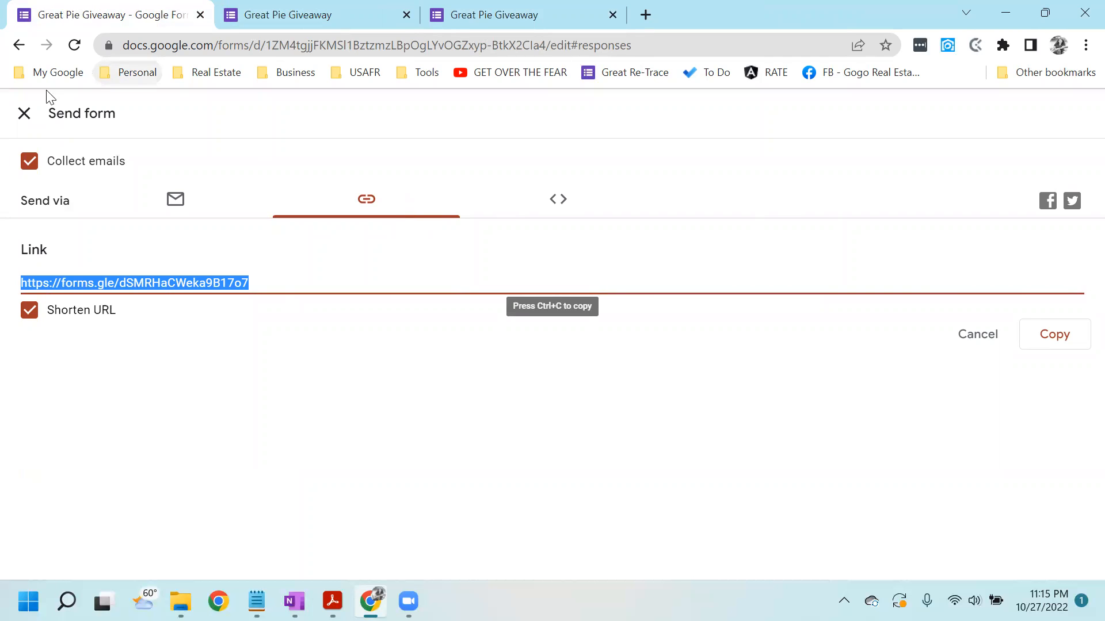
left_click(24, 115)
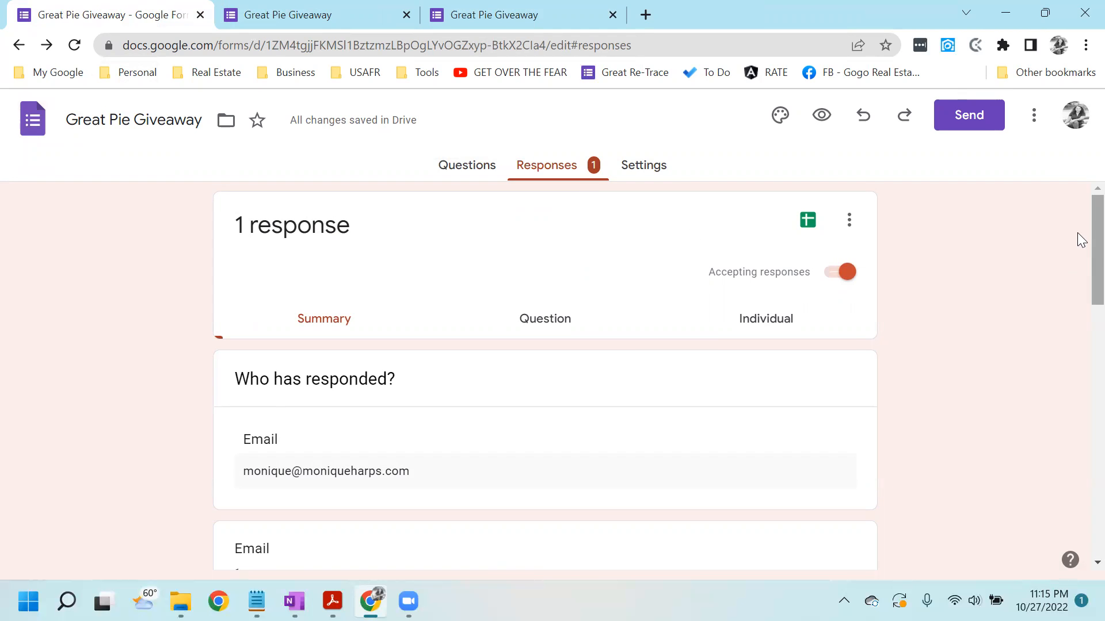
scroll(1077, 232, "down", 6)
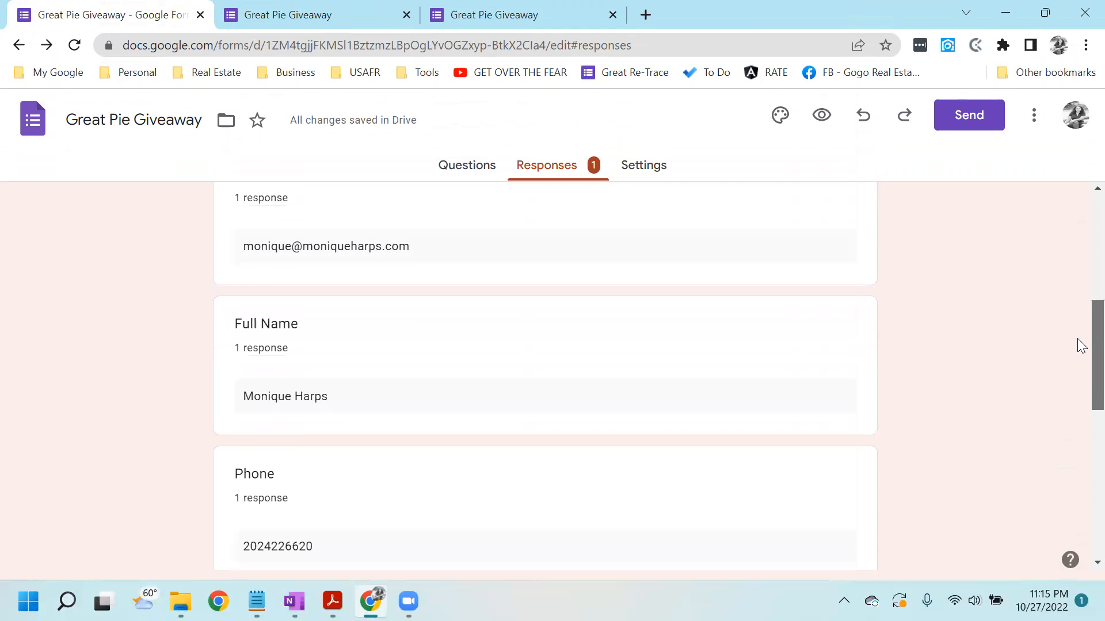
scroll(1077, 339, "up", 8)
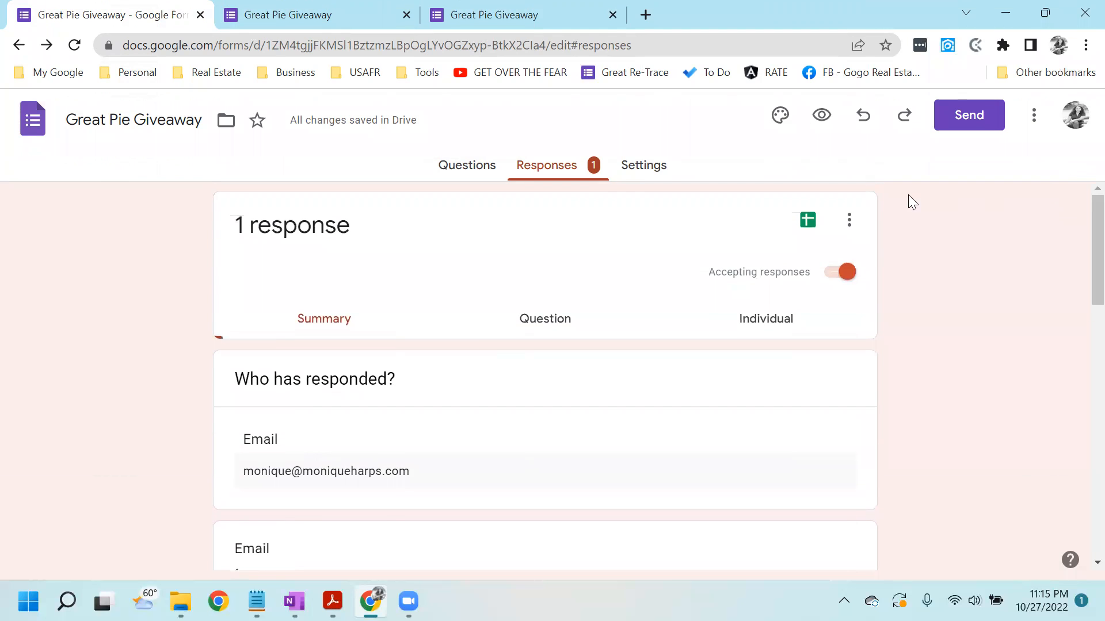
left_click(808, 221)
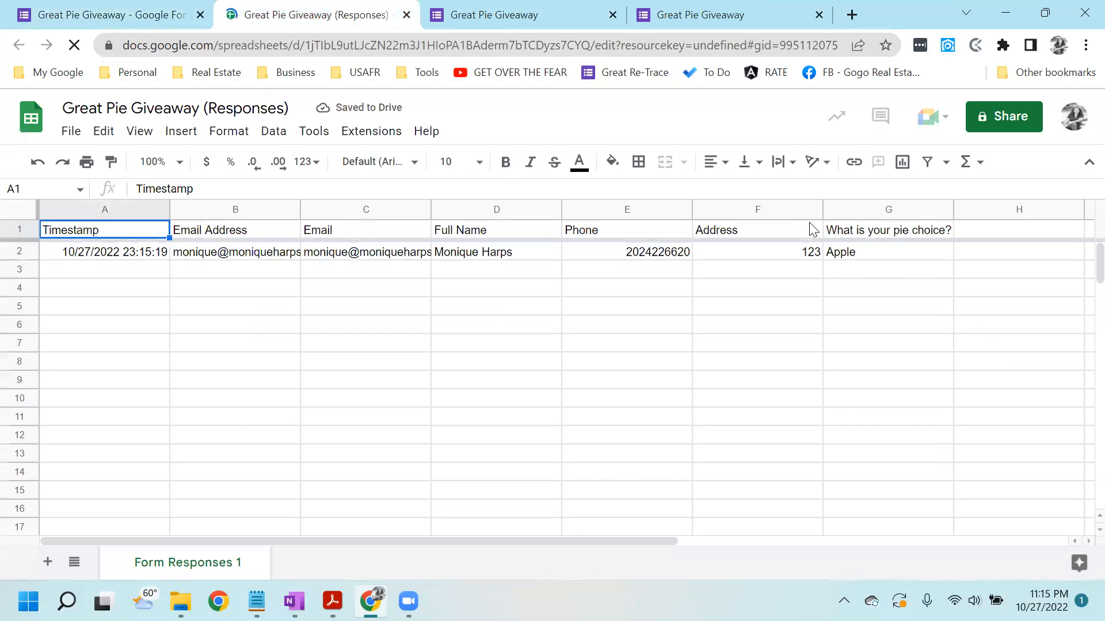
left_click(167, 19)
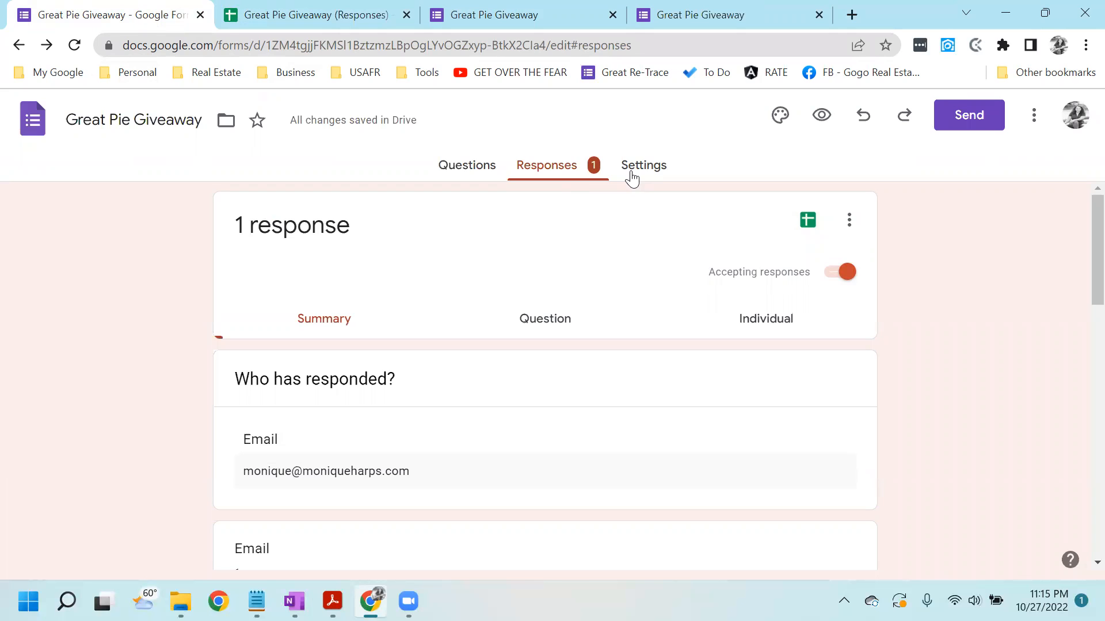
Step: Look over the response management options, and review the form's header and invitation image as respondents see them
left_click(850, 221)
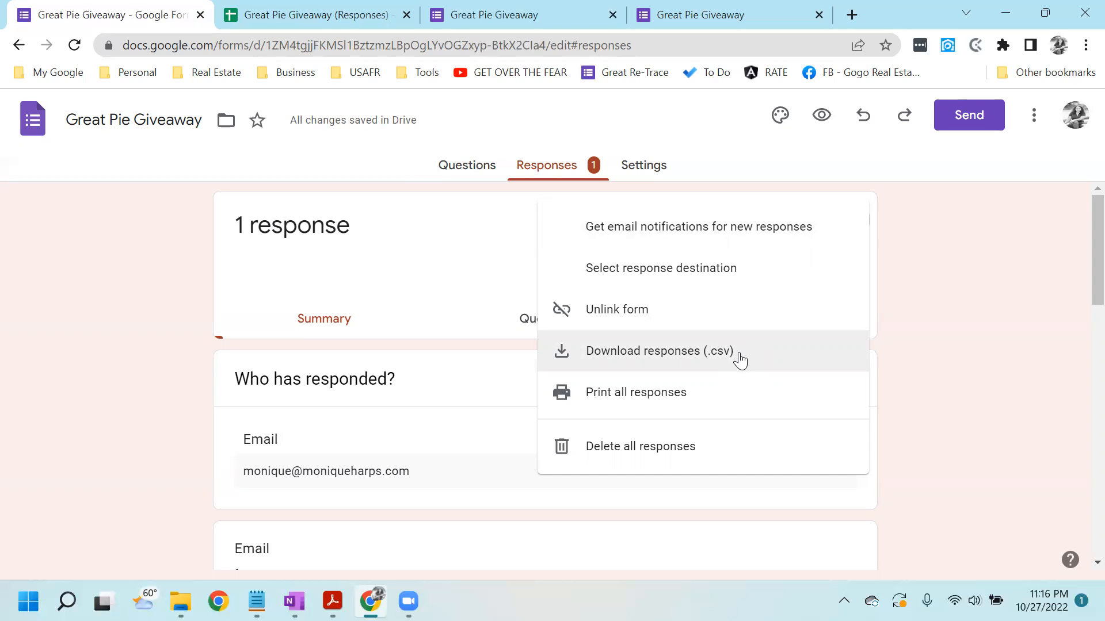
left_click(904, 332)
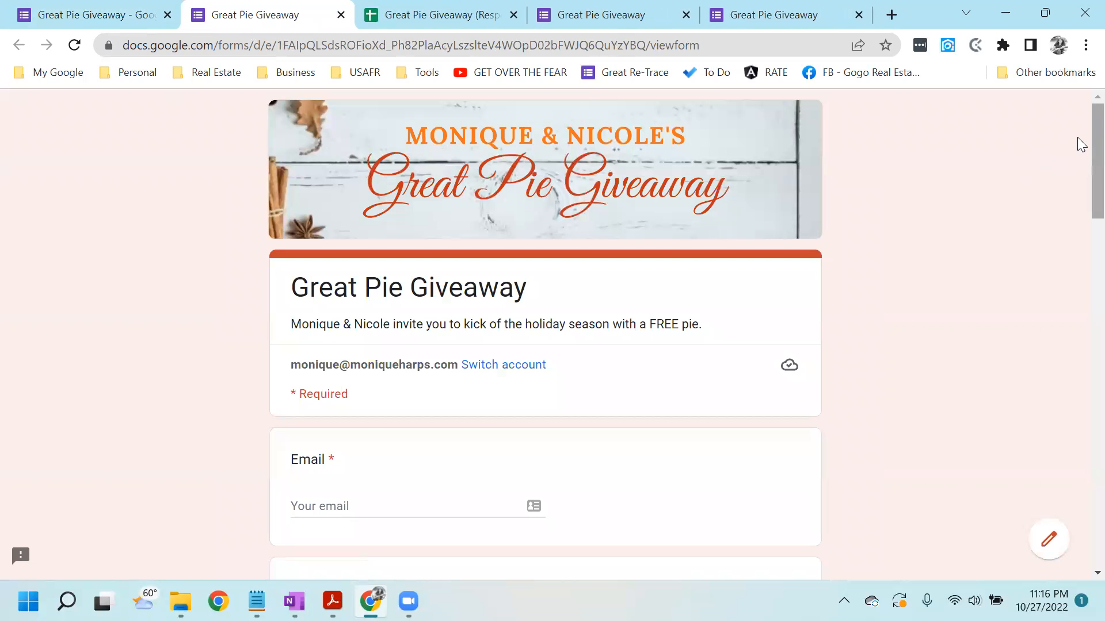
scroll(1077, 221, "down", 3)
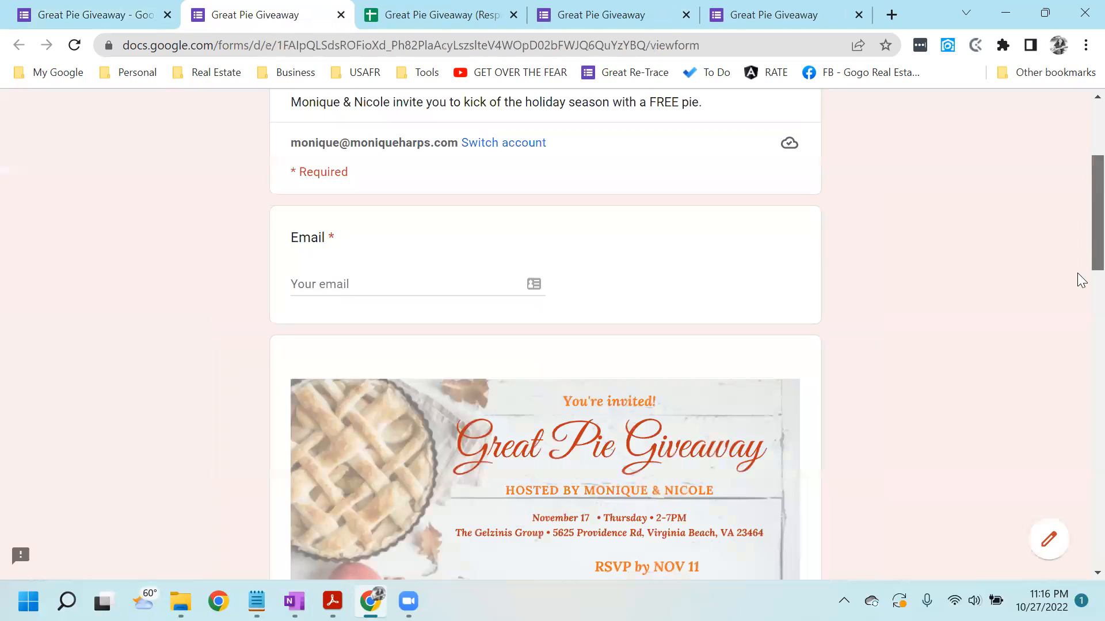
left_click_drag(1078, 274, 1077, 326)
scroll(1081, 334, "up", 6)
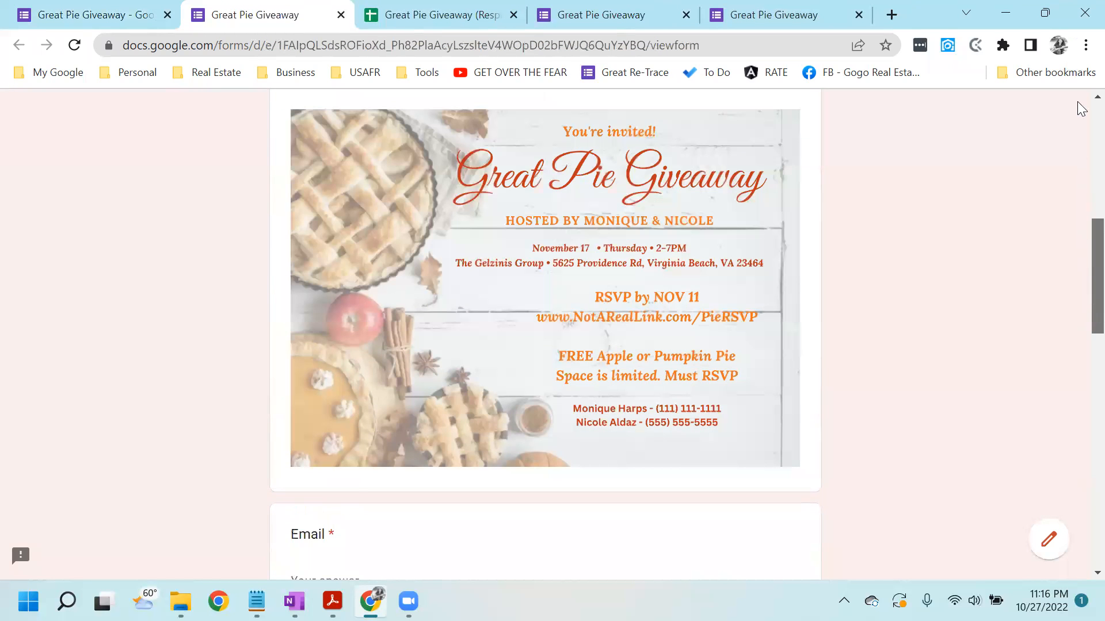
scroll(1081, 109, "up", 5)
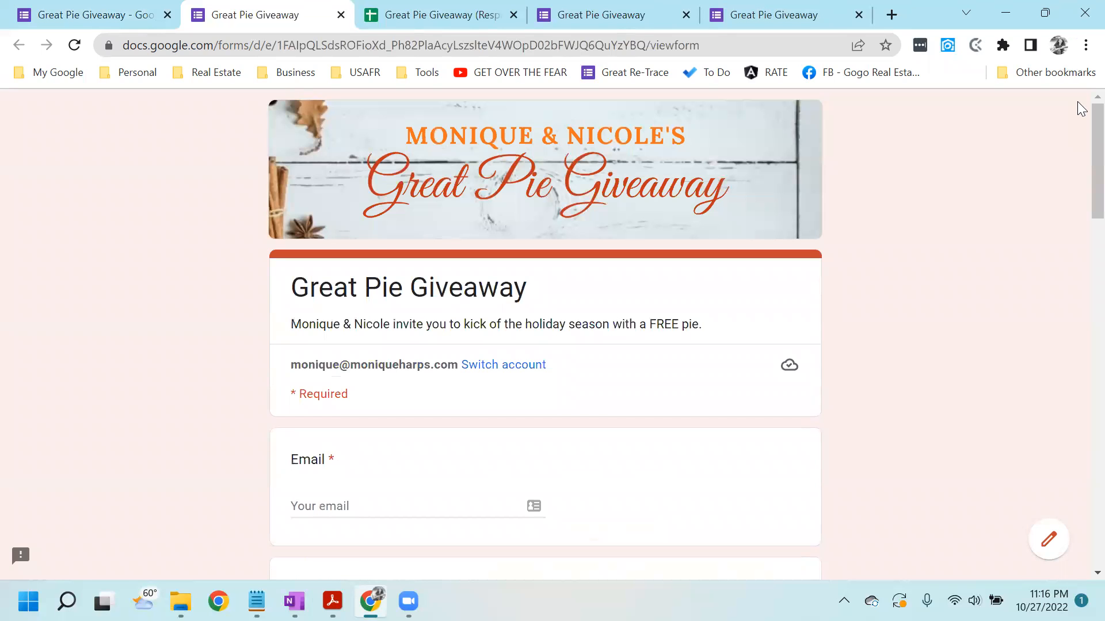